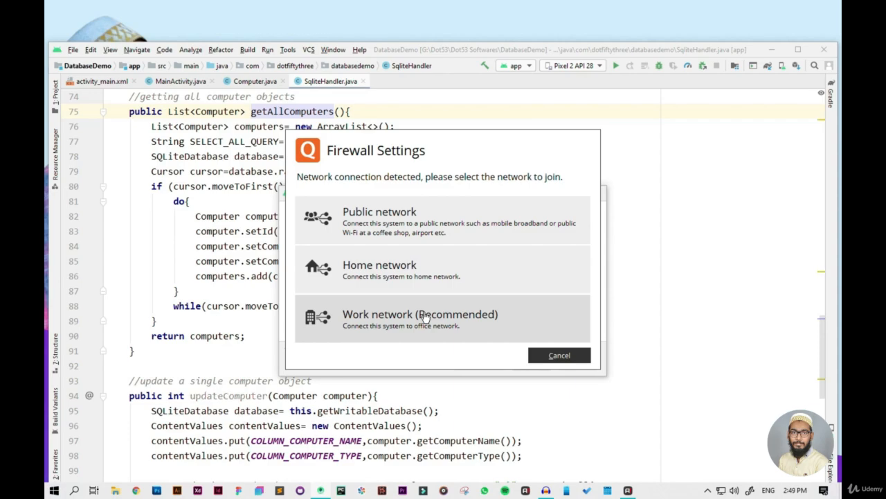
Step: Clear the firewall and tip dialogs, choosing the work network for the connection, and maximize the project window
{"action": "left_click", "coordinate": [424, 316]}
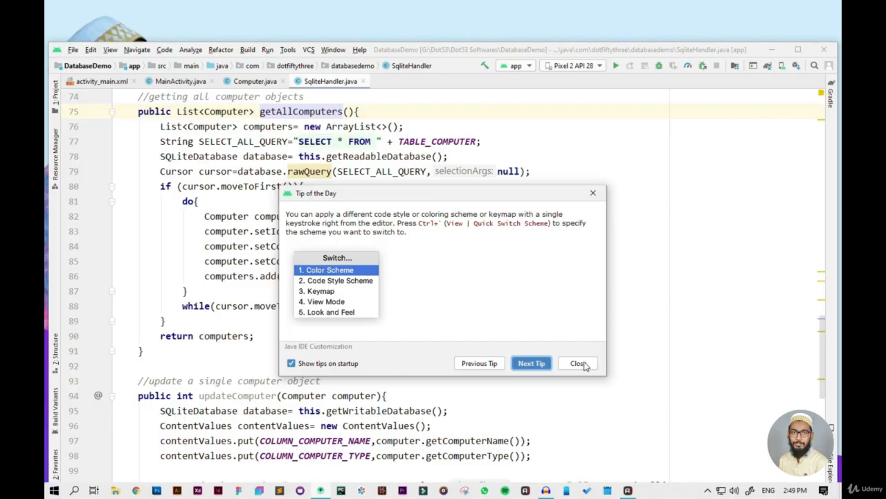
{"action": "left_click", "coordinate": [579, 363]}
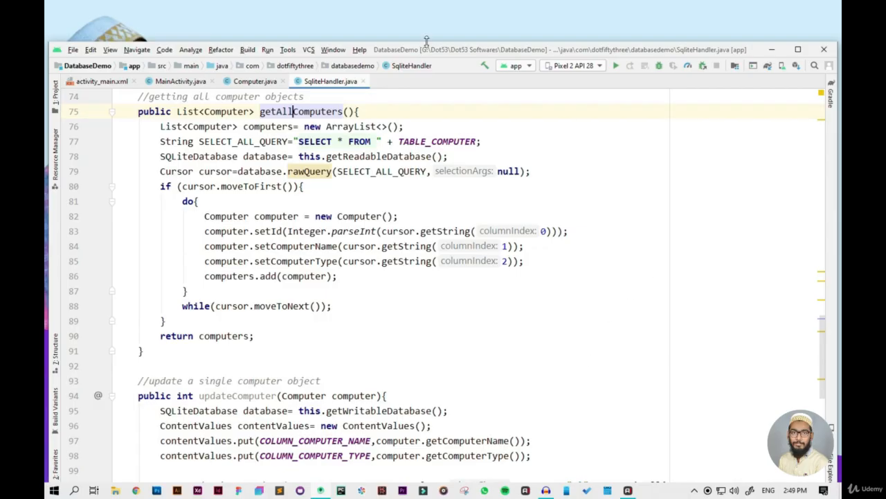
{"action": "left_click", "coordinate": [796, 49]}
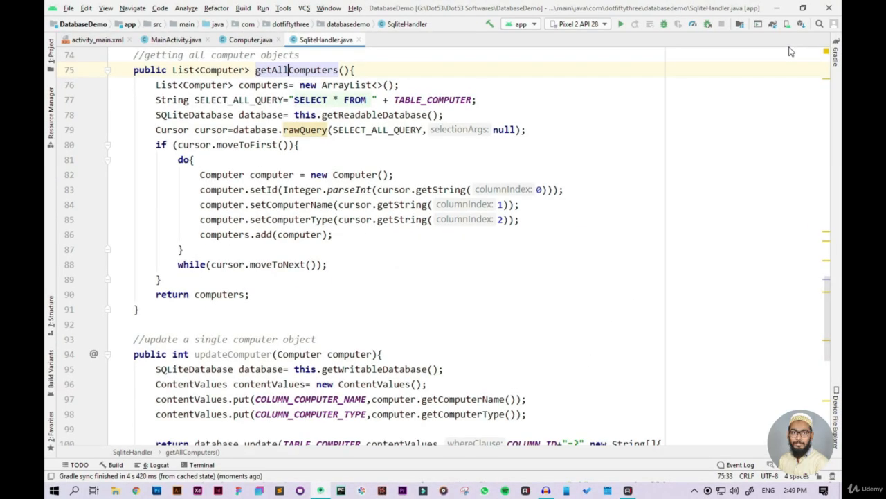
Step: Run the app on the Pixel 2 API 28 emulator and dismiss the ADB version warning
{"action": "left_click", "coordinate": [623, 26]}
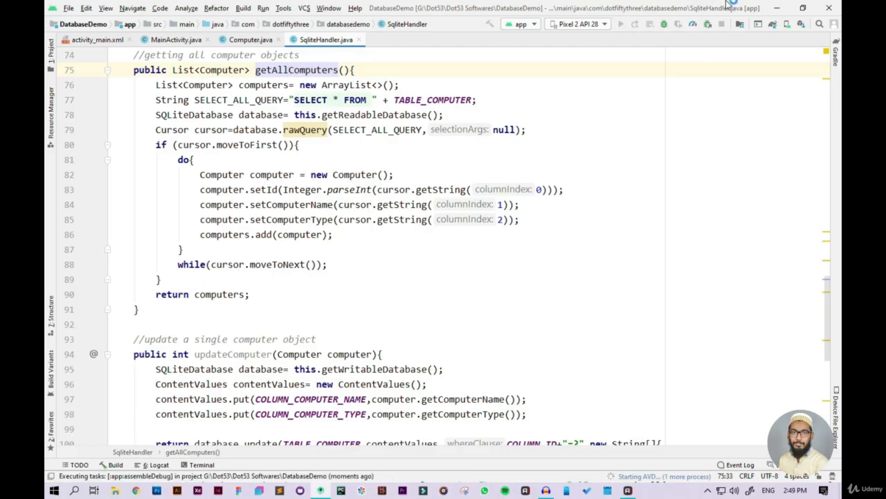
{"action": "scroll", "coordinate": [614, 380], "scroll_direction": "down", "scroll_amount": 4}
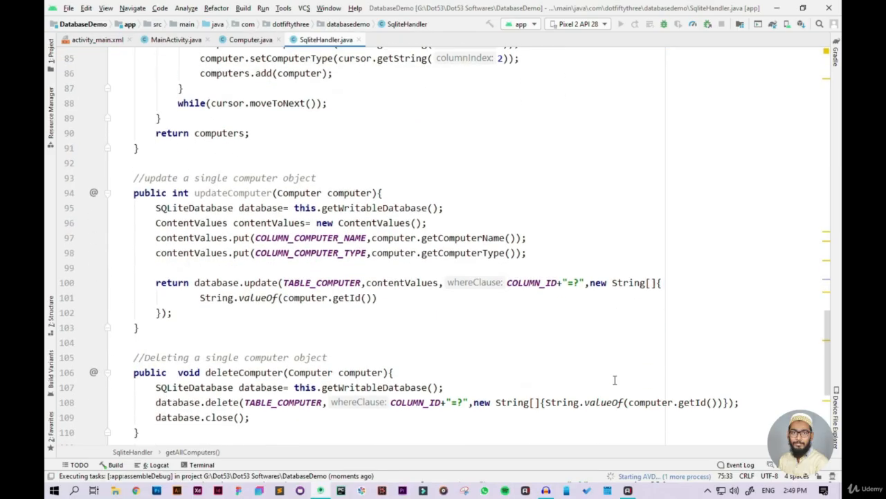
{"action": "scroll", "coordinate": [614, 380], "scroll_direction": "up", "scroll_amount": 5}
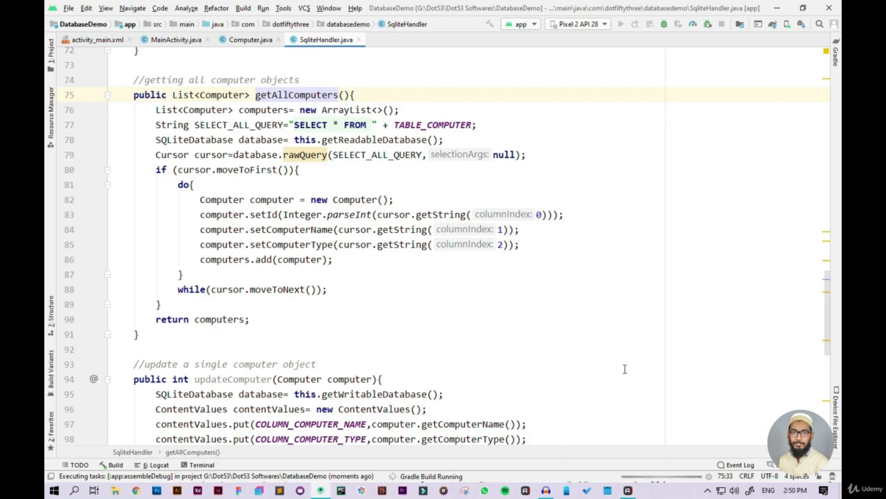
{"action": "scroll", "coordinate": [625, 369], "scroll_direction": "down", "scroll_amount": 3}
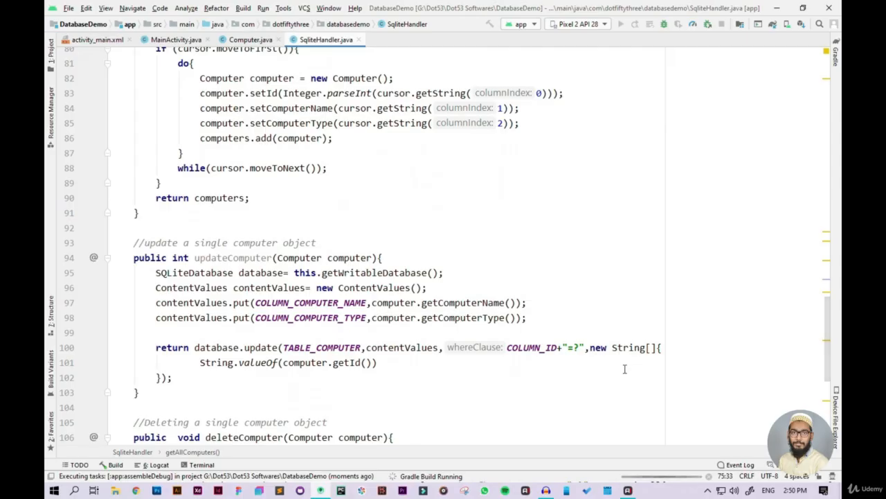
{"action": "scroll", "coordinate": [625, 370], "scroll_direction": "down", "scroll_amount": 6}
{"action": "scroll", "coordinate": [625, 369], "scroll_direction": "up", "scroll_amount": 4}
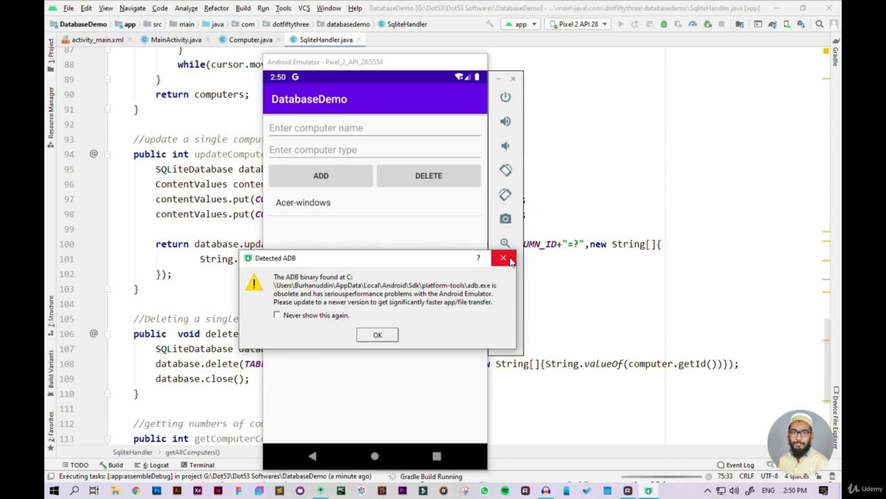
{"action": "left_click", "coordinate": [510, 261]}
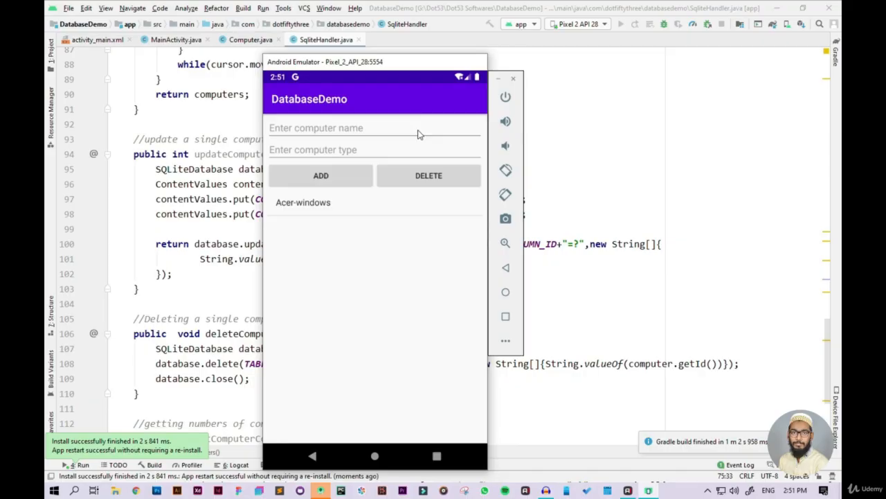
Step: Add a computer named DELL with the type Desktop PC in the emulated DatabaseDemo app and hide the on-screen keyboard
{"action": "left_click_drag", "start_coordinate": [424, 63], "coordinate": [466, 21]}
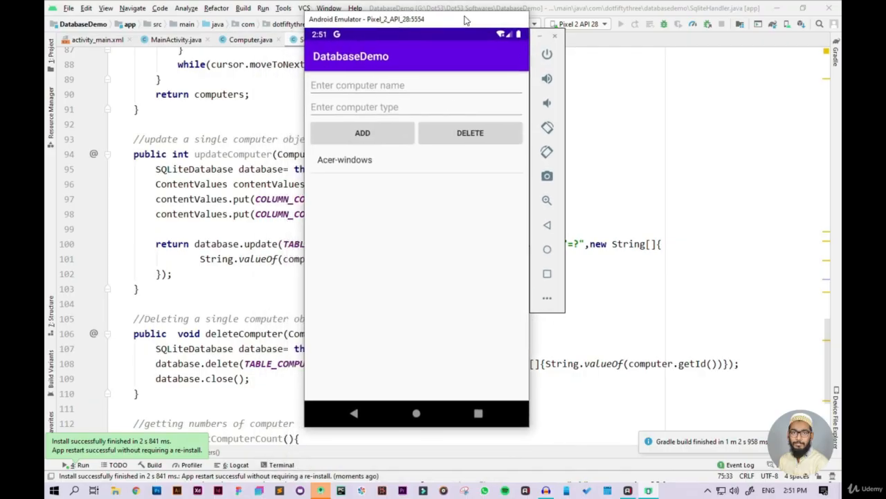
{"action": "left_click", "coordinate": [377, 86]}
{"action": "type", "text": "DELL"}
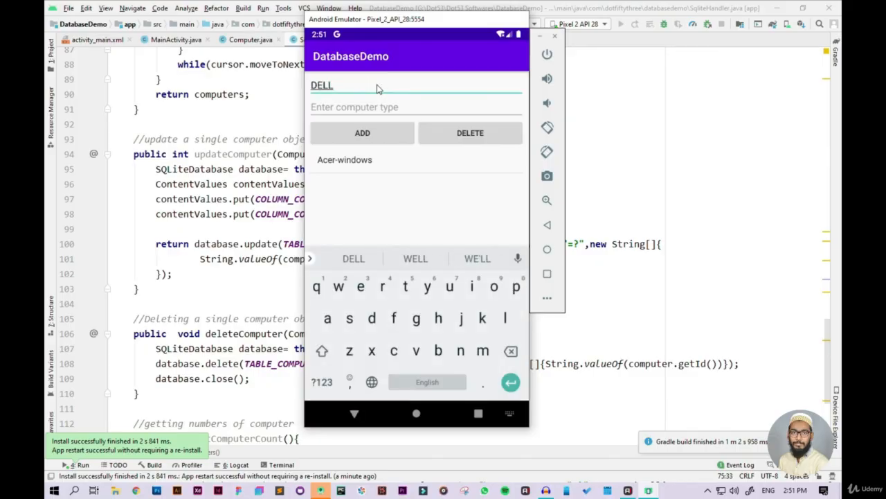
{"action": "key", "text": "Tab"}
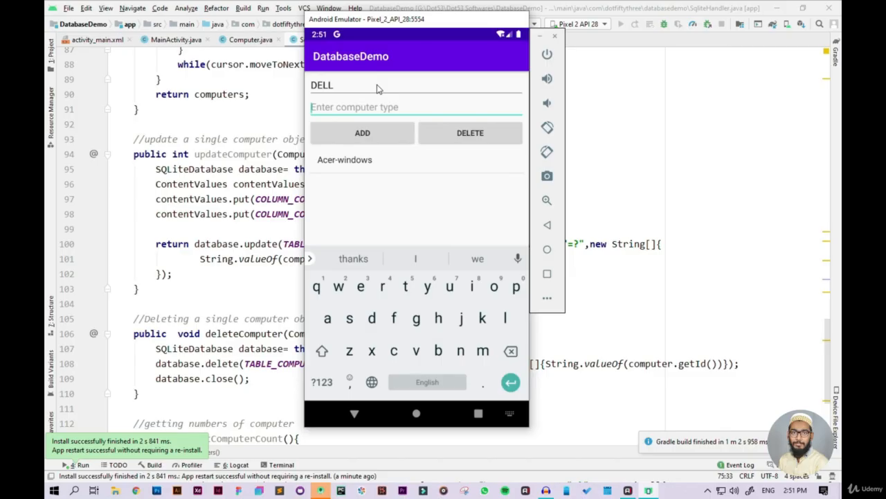
{"action": "type", "text": "Desk"}
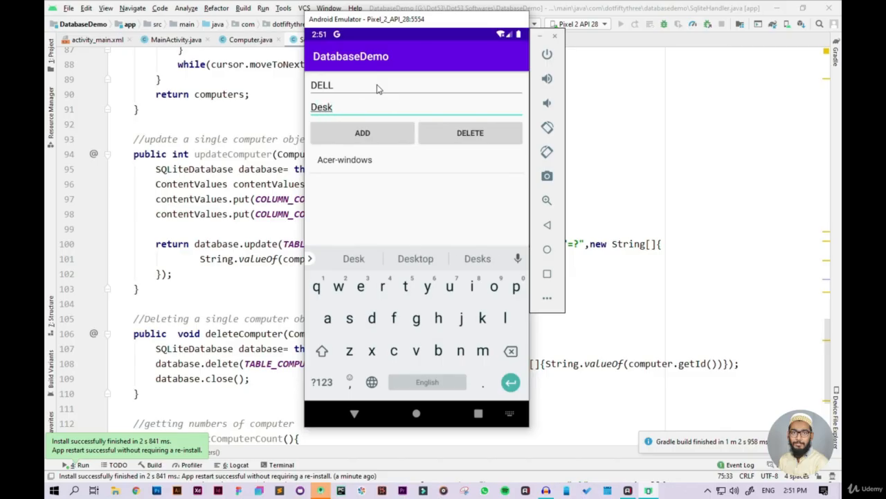
{"action": "type", "text": "top "}
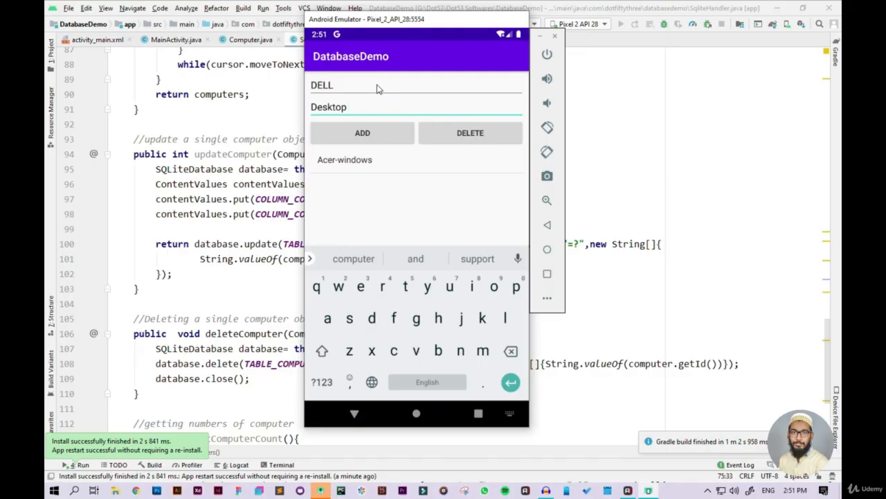
{"action": "type", "text": "PC"}
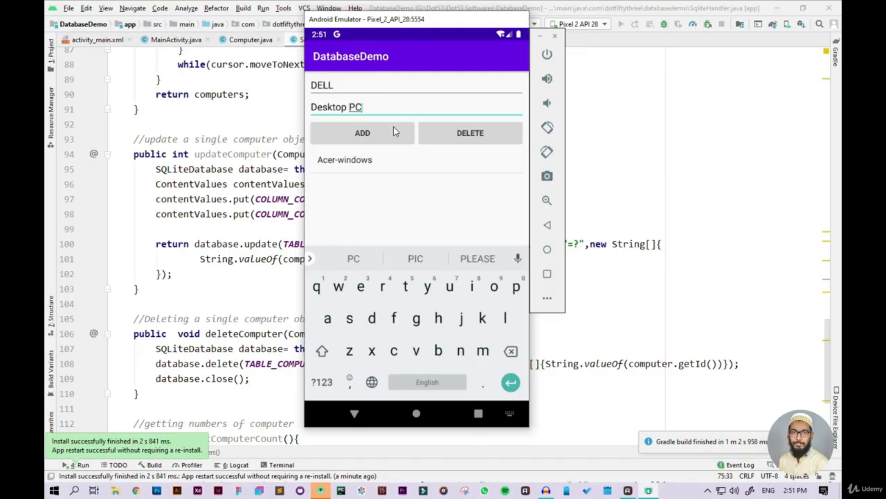
{"action": "left_click", "coordinate": [394, 126]}
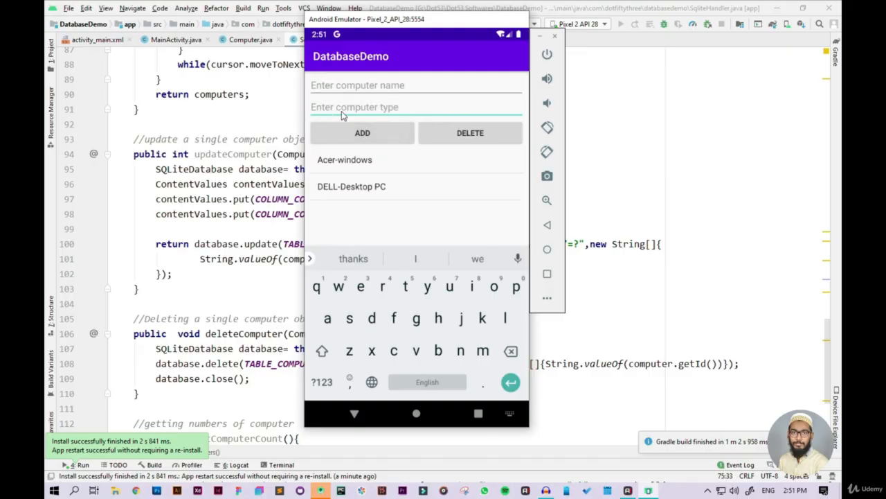
{"action": "left_click", "coordinate": [354, 413]}
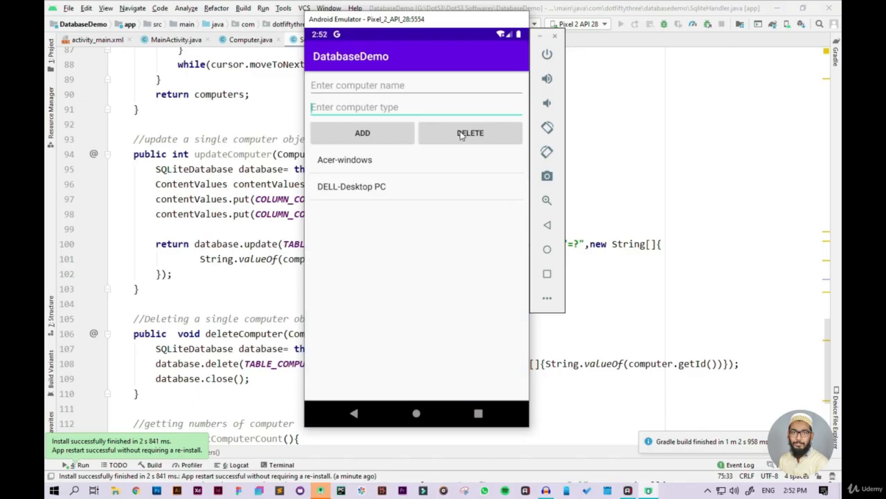
Step: Delete the first computer entry in the DatabaseDemo app and return to the SqliteHandler.java code
{"action": "left_click", "coordinate": [461, 134]}
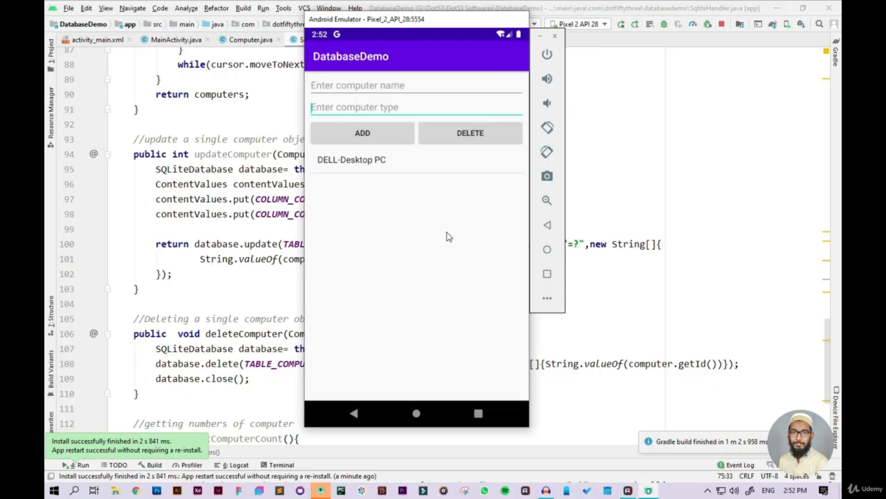
{"action": "left_click", "coordinate": [644, 203]}
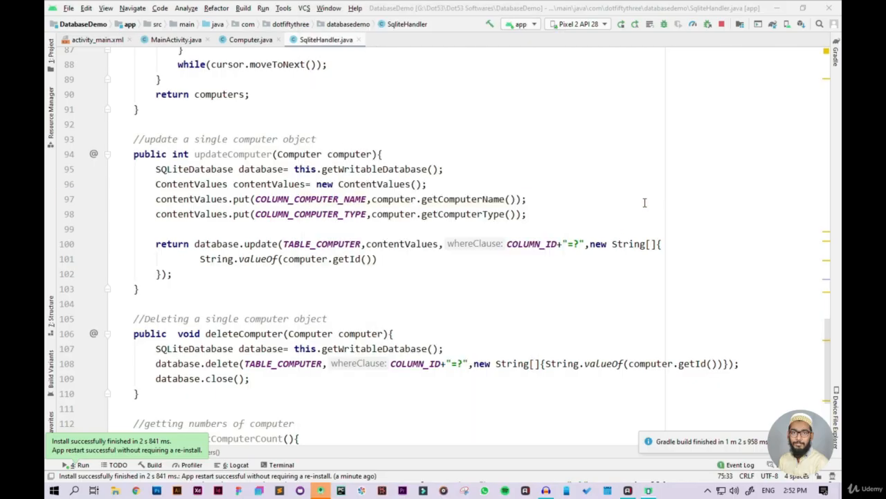
{"action": "left_click", "coordinate": [644, 203]}
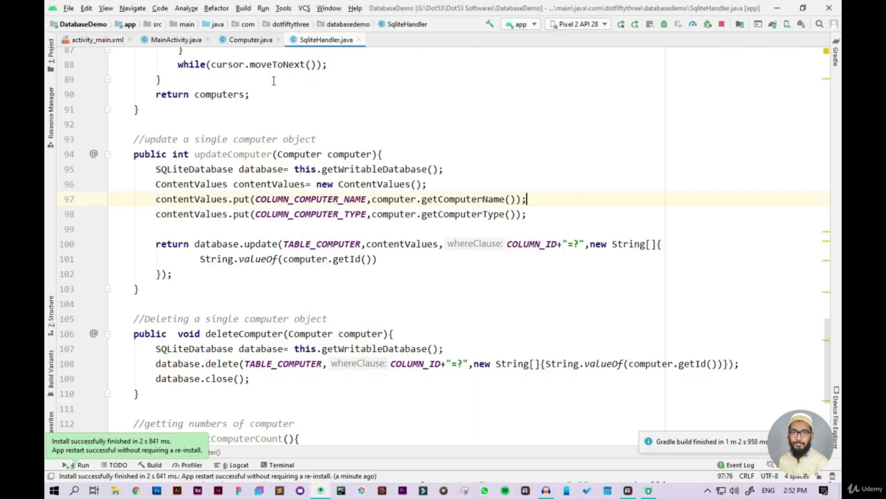
Step: Open the app module's build.gradle file from Gradle Scripts and review its configuration and dependencies
{"action": "scroll", "coordinate": [273, 81], "scroll_direction": "up", "scroll_amount": 4}
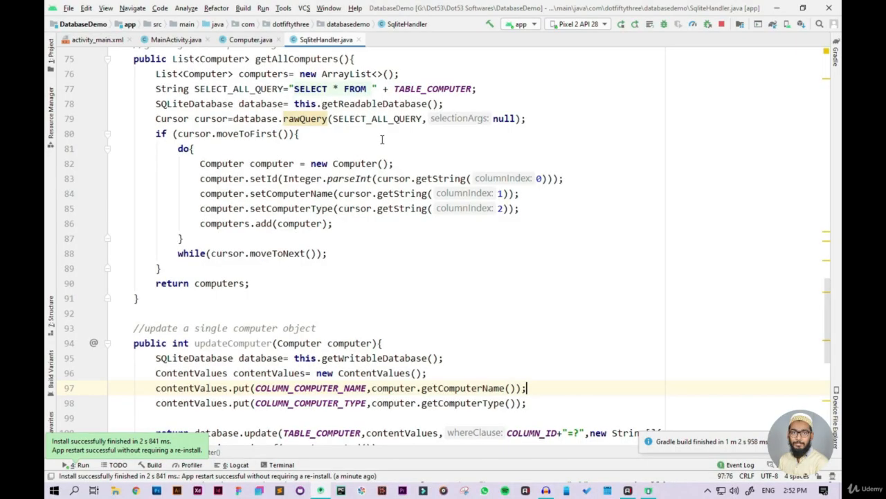
{"action": "left_click", "coordinate": [50, 59]}
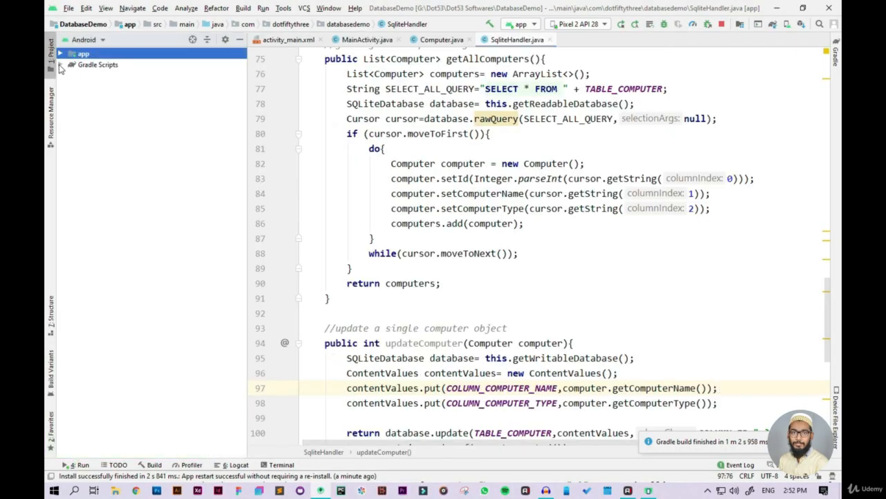
{"action": "left_click", "coordinate": [60, 65]}
{"action": "left_click", "coordinate": [100, 87]}
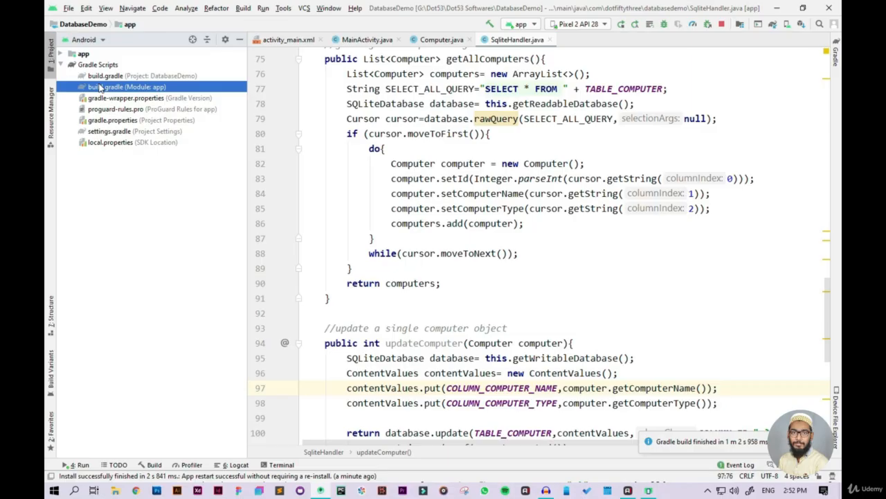
{"action": "double_click", "coordinate": [99, 87]}
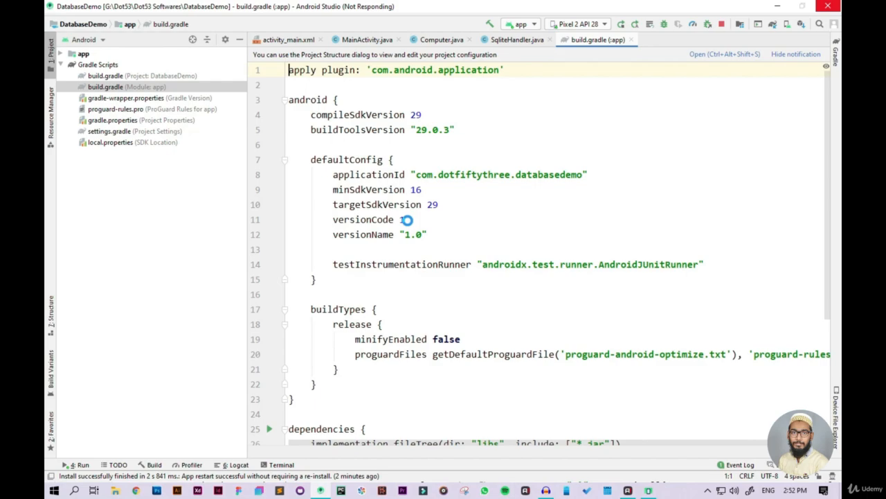
{"action": "scroll", "coordinate": [443, 227], "scroll_direction": "down", "scroll_amount": 4}
{"action": "left_click", "coordinate": [447, 223]}
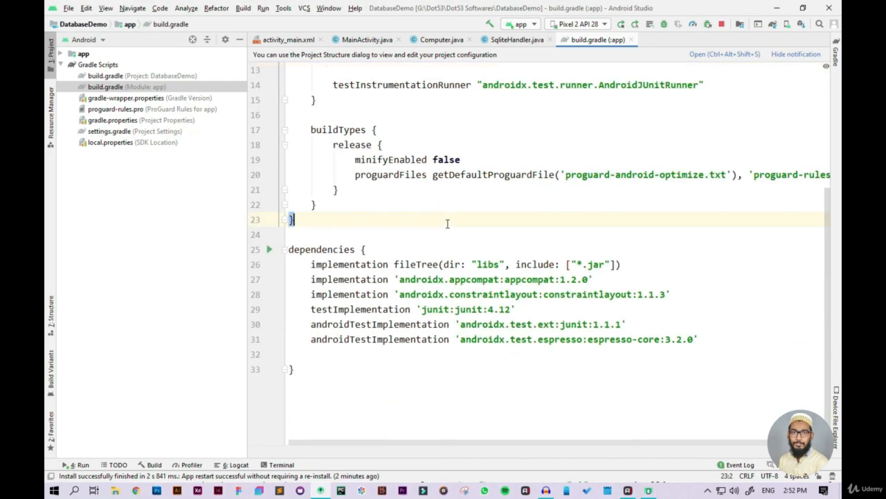
{"action": "scroll", "coordinate": [447, 223], "scroll_direction": "up", "scroll_amount": 4}
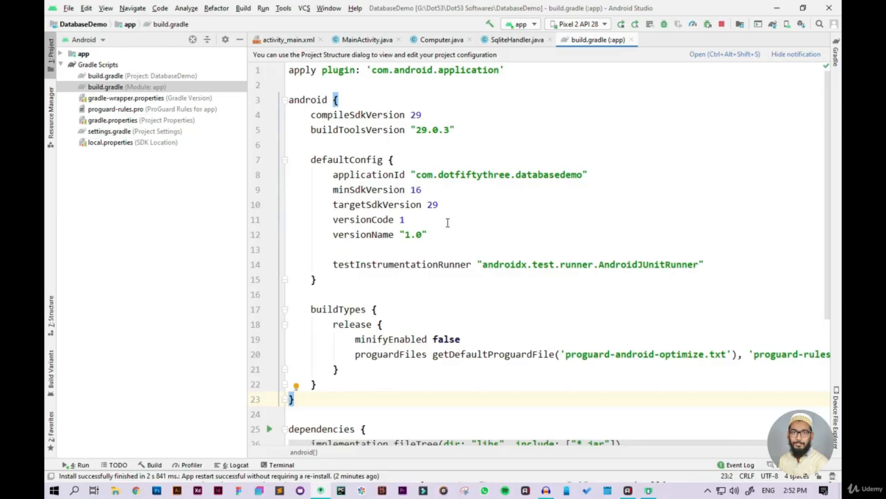
Step: Set versionCode to 2 and versionName to "1.1" in the defaultConfig block
{"action": "left_click", "coordinate": [447, 222]}
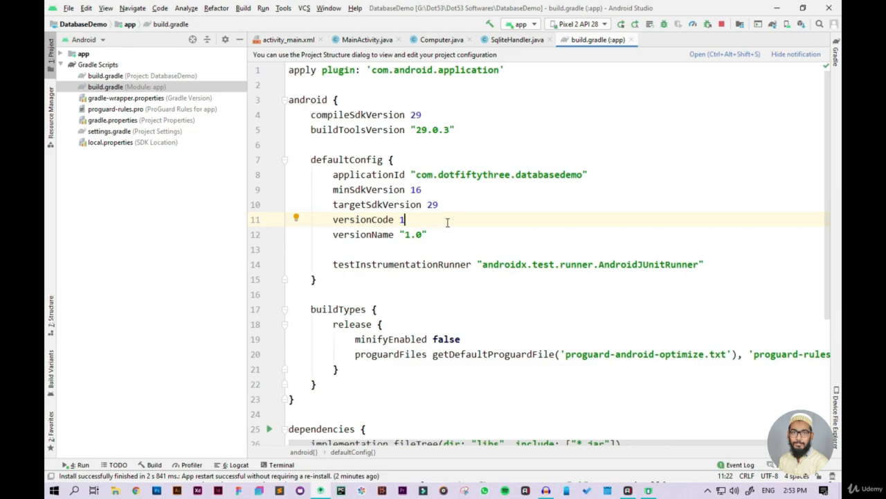
{"action": "key", "text": "BackSpace"}
{"action": "type", "text": "2"}
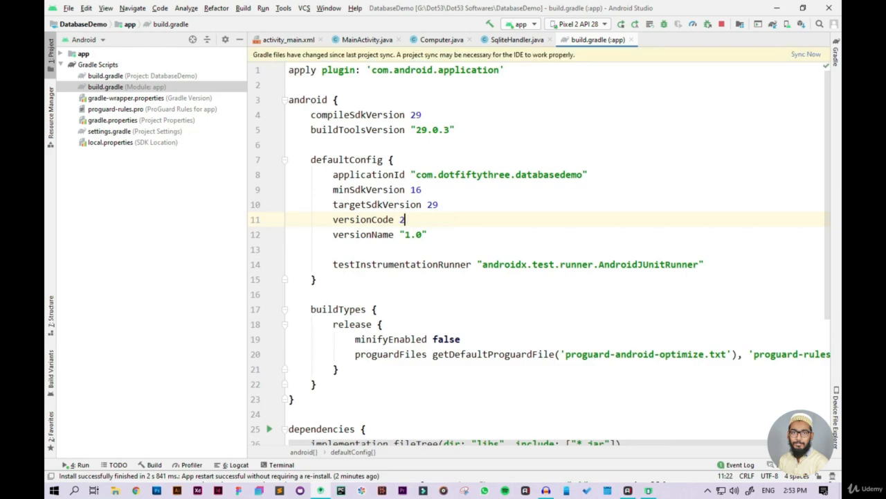
{"action": "left_click", "coordinate": [421, 235]}
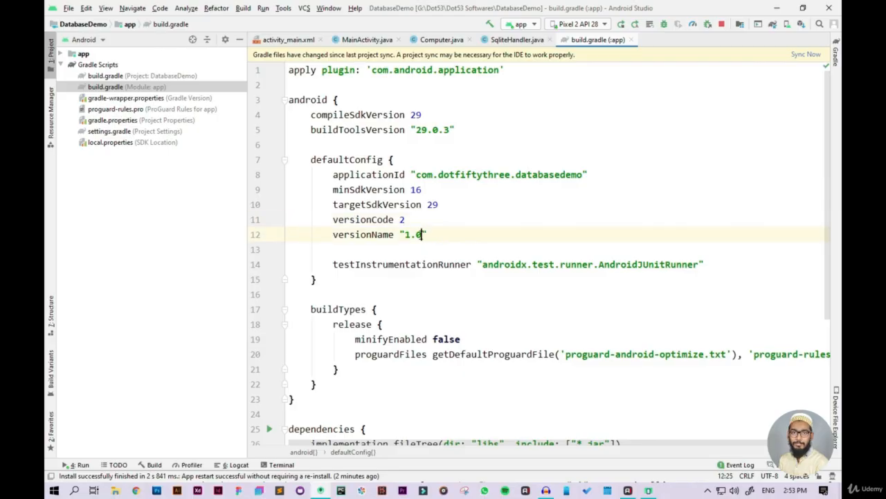
{"action": "key", "text": "BackSpace"}
{"action": "type", "text": "1"}
Step: Restore versionCode to 1 and versionName to "1.0" in the defaultConfig block
{"action": "left_click", "coordinate": [421, 217]}
{"action": "key", "text": "BackSpace"}
{"action": "type", "text": "1"}
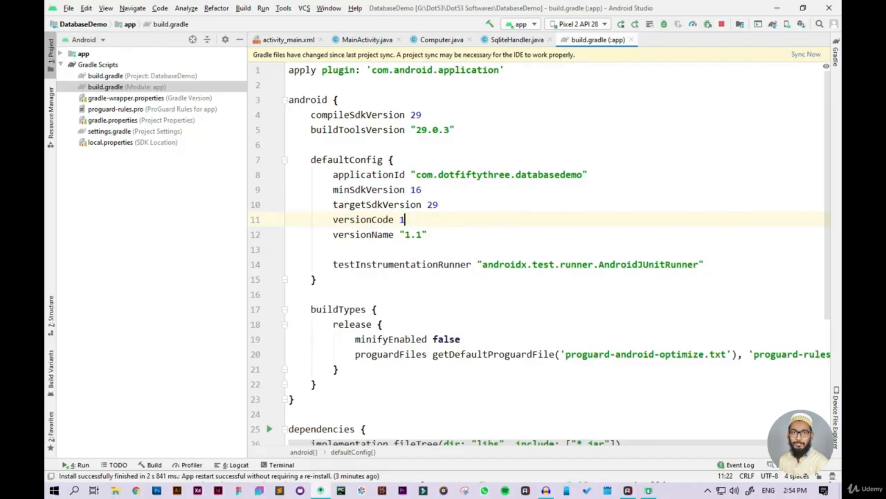
{"action": "left_click", "coordinate": [421, 234]}
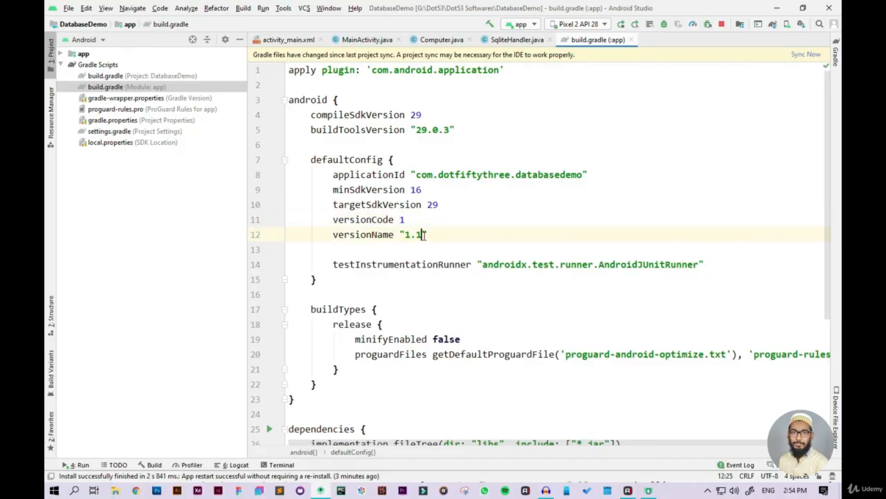
{"action": "key", "text": "BackSpace"}
{"action": "type", "text": "0"}
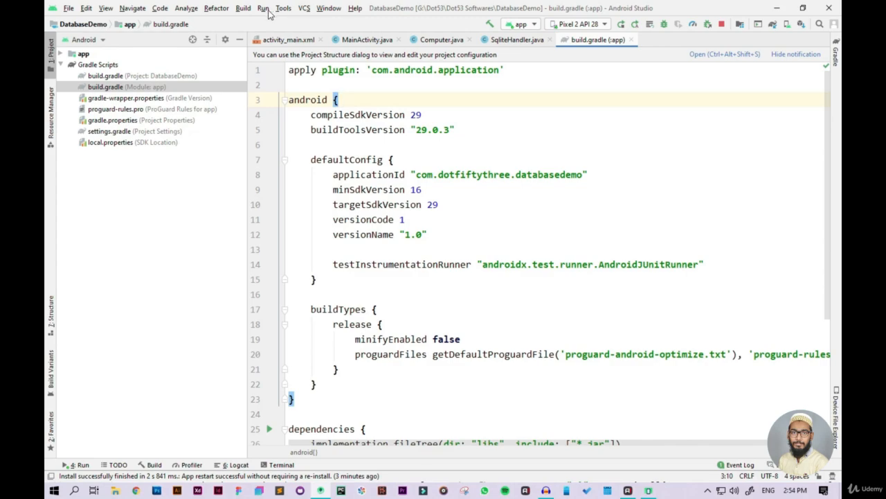
Step: View the Android App Bundle and APK choices for generating a signed build, and cancel without generating one
{"action": "left_click", "coordinate": [243, 8]}
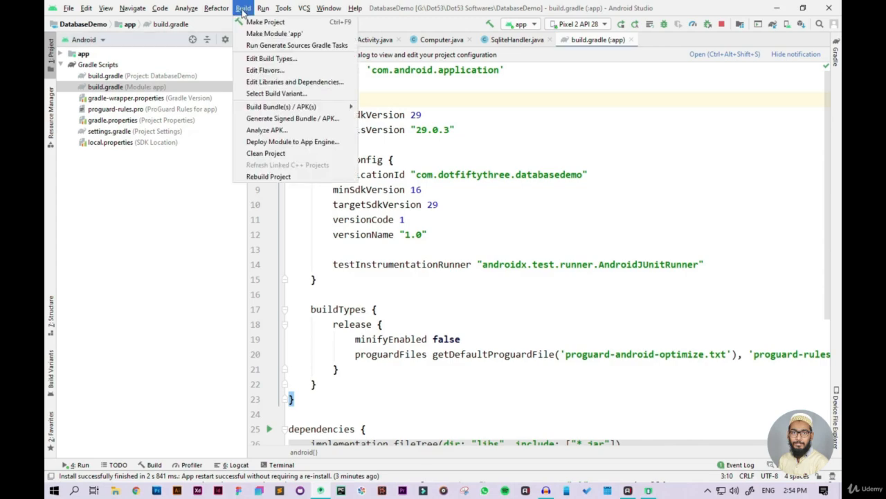
{"action": "left_click", "coordinate": [260, 122]}
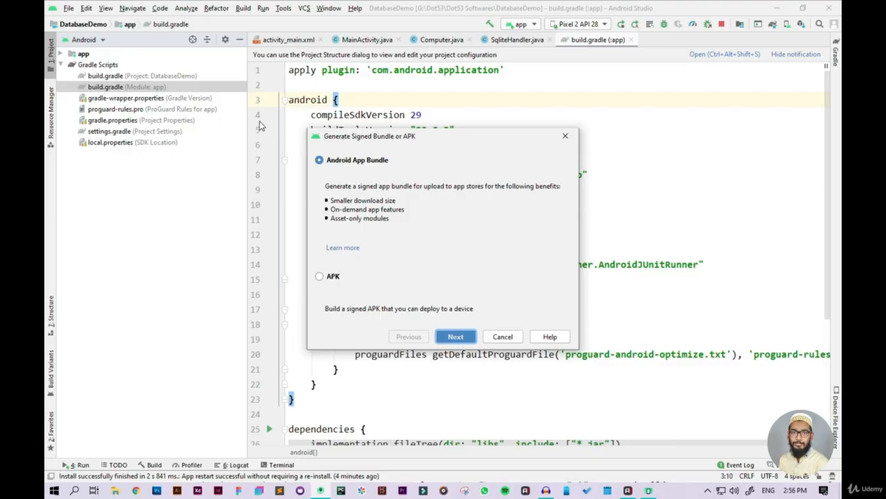
{"action": "left_click", "coordinate": [508, 338]}
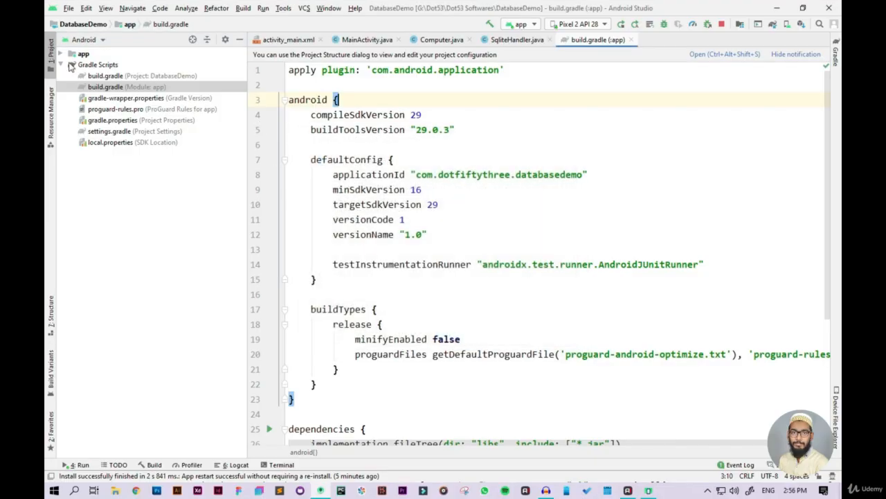
Step: Expand the app module's res folder in the project tree to view its drawable and layout resources
{"action": "left_click", "coordinate": [61, 54]}
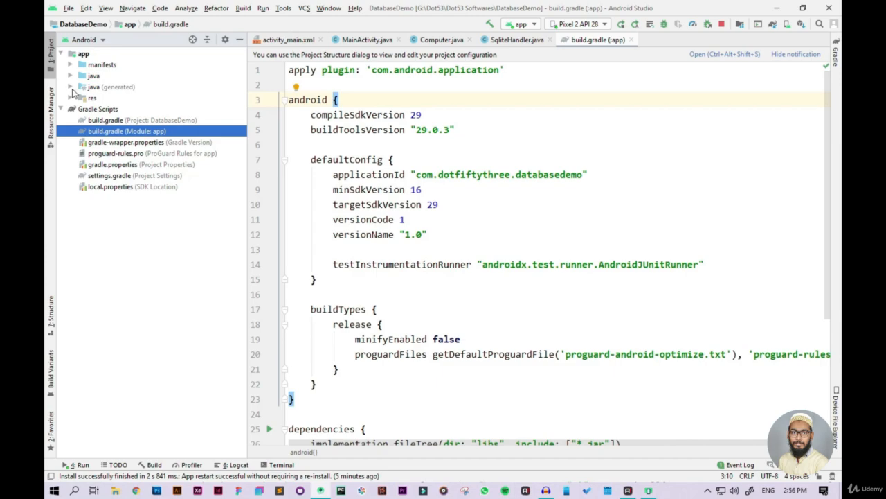
{"action": "left_click", "coordinate": [70, 99]}
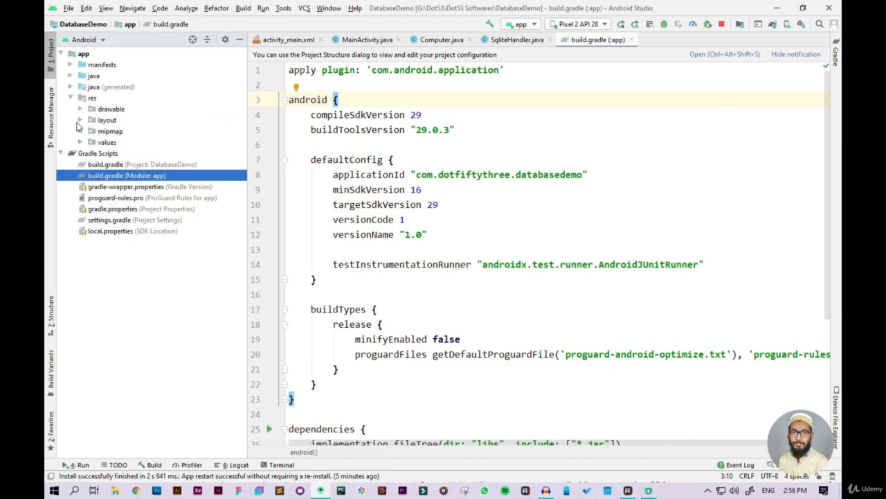
{"action": "left_click", "coordinate": [81, 121]}
{"action": "left_click", "coordinate": [81, 110]}
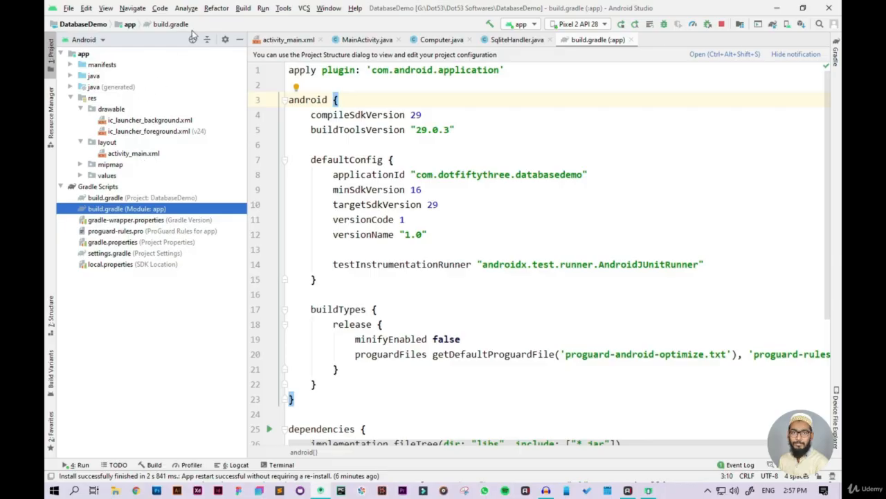
Step: Start generating a signed APK for the app module and open the form for creating a new key store
{"action": "left_click", "coordinate": [244, 8]}
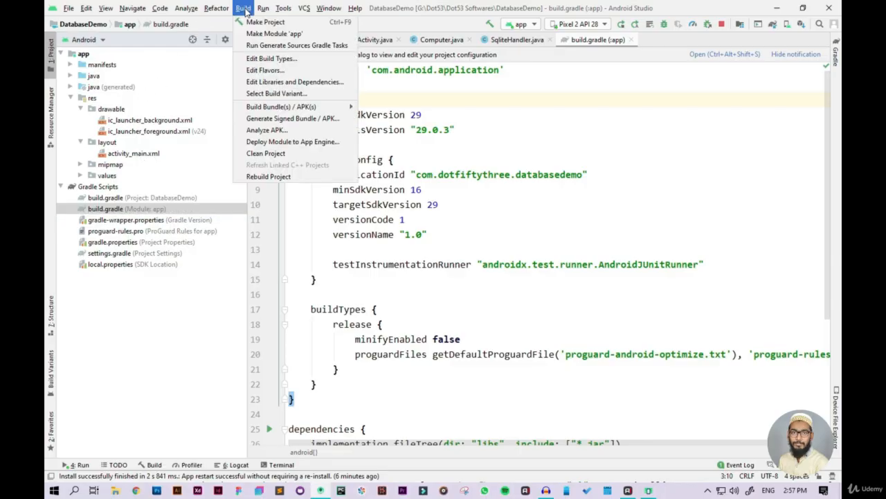
{"action": "left_click", "coordinate": [267, 124]}
{"action": "left_click", "coordinate": [333, 277]}
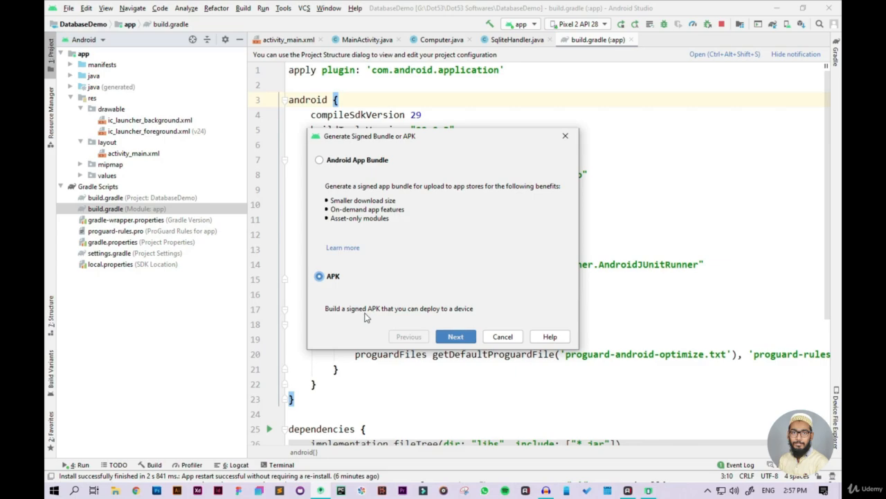
{"action": "left_click", "coordinate": [447, 338]}
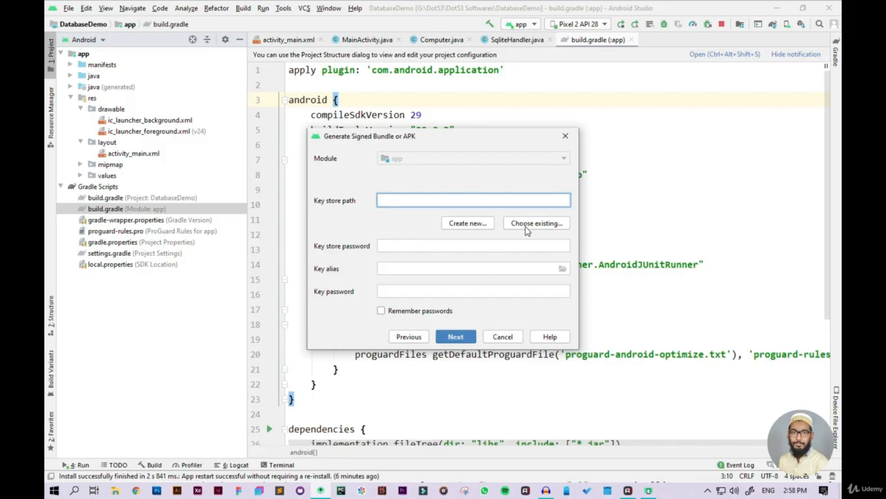
{"action": "left_click", "coordinate": [480, 230]}
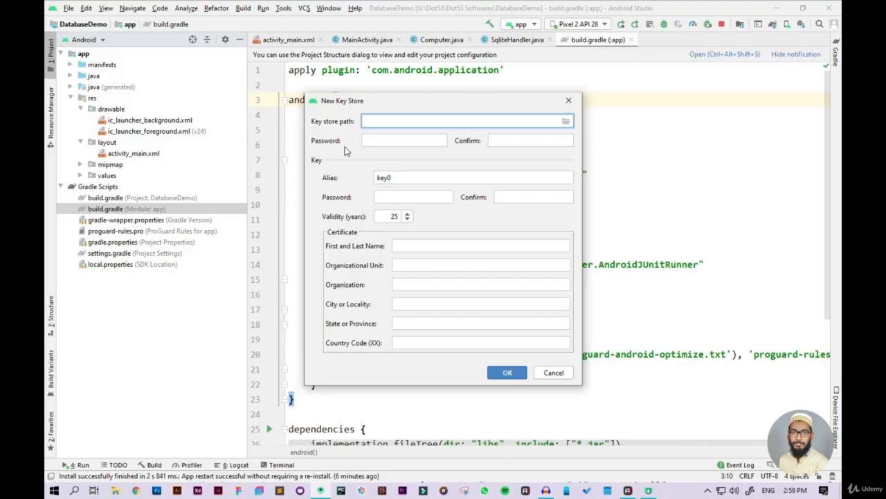
Step: Browse for the new key store's save location and expand the G:\ drive to show its folders
{"action": "left_click", "coordinate": [567, 123]}
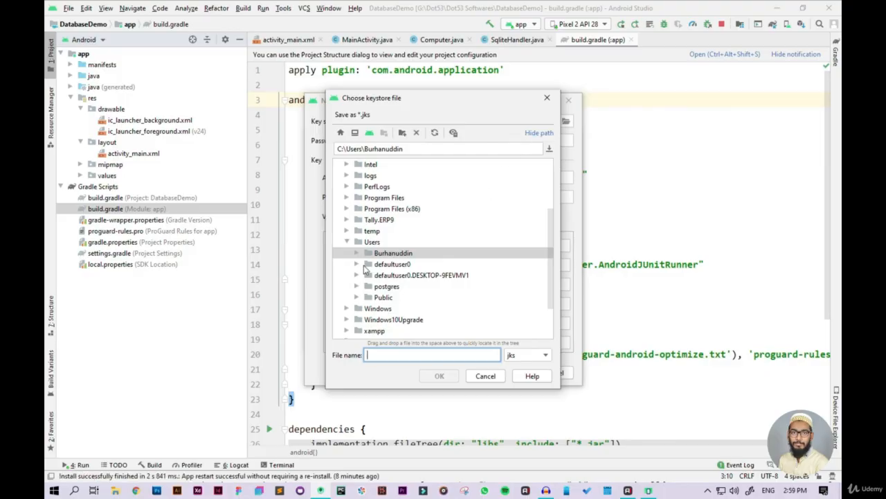
{"action": "scroll", "coordinate": [369, 267], "scroll_direction": "down", "scroll_amount": 2}
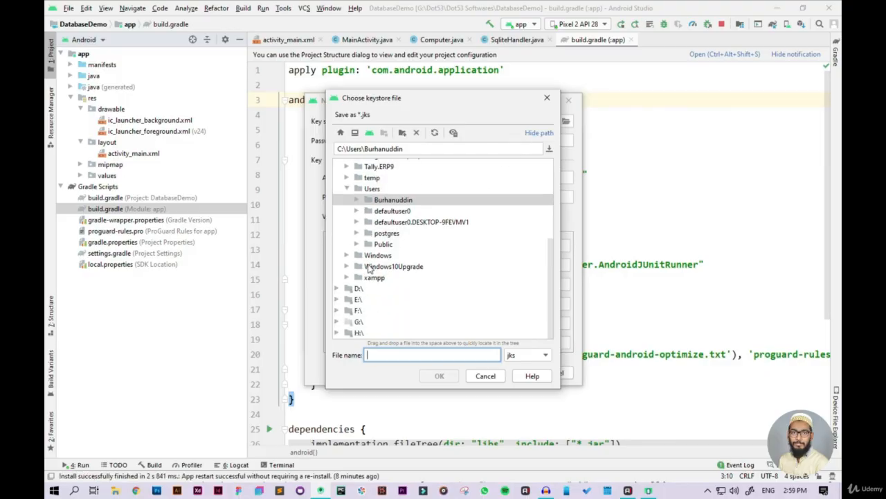
{"action": "left_click", "coordinate": [337, 333]}
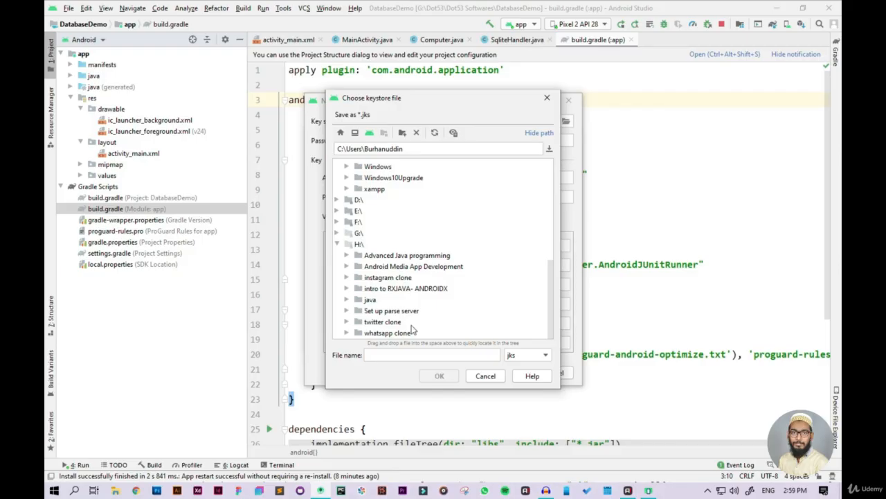
{"action": "scroll", "coordinate": [353, 297], "scroll_direction": "up", "scroll_amount": 1}
{"action": "scroll", "coordinate": [353, 296], "scroll_direction": "down", "scroll_amount": 1}
{"action": "left_click", "coordinate": [338, 233]}
{"action": "scroll", "coordinate": [357, 250], "scroll_direction": "down", "scroll_amount": 5}
{"action": "scroll", "coordinate": [356, 253], "scroll_direction": "up", "scroll_amount": 3}
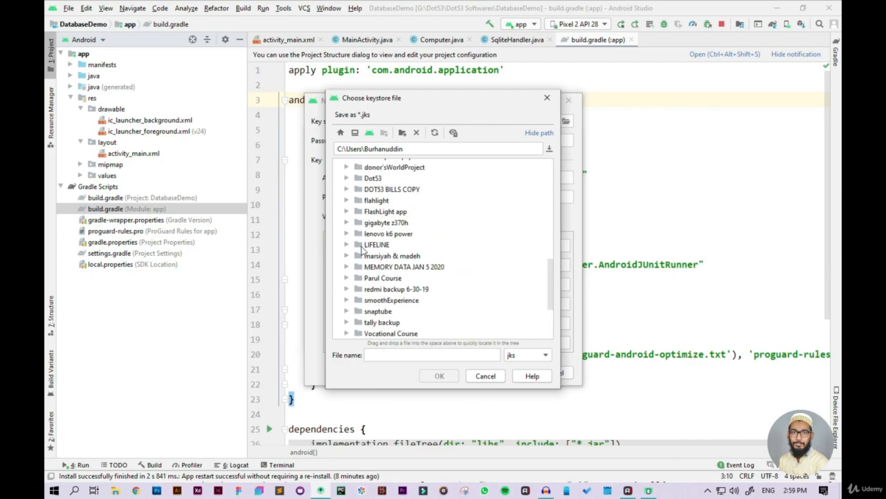
{"action": "scroll", "coordinate": [359, 262], "scroll_direction": "down", "scroll_amount": 1}
{"action": "scroll", "coordinate": [357, 260], "scroll_direction": "up", "scroll_amount": 3}
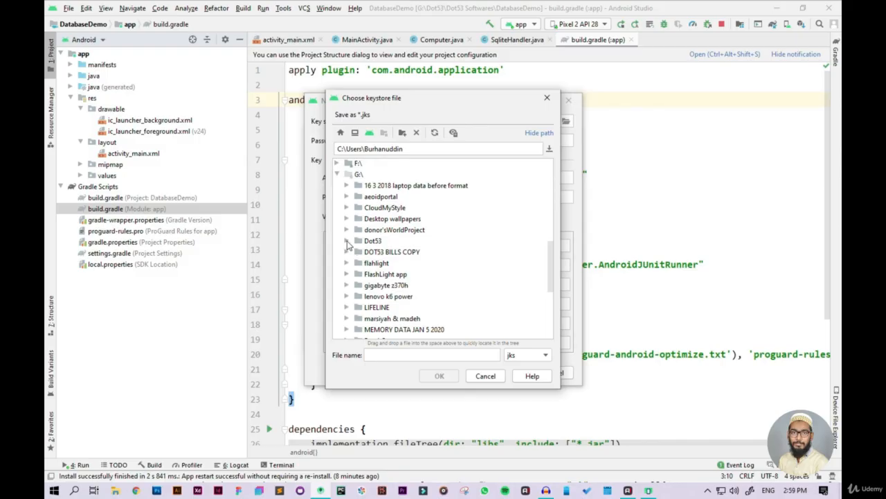
Step: Select the DatabaseDemo project folder inside G:\Dot53\Dot53 Softwares as the key store's save location
{"action": "left_click", "coordinate": [347, 241]}
{"action": "left_click", "coordinate": [356, 252]}
{"action": "scroll", "coordinate": [367, 260], "scroll_direction": "down", "scroll_amount": 5}
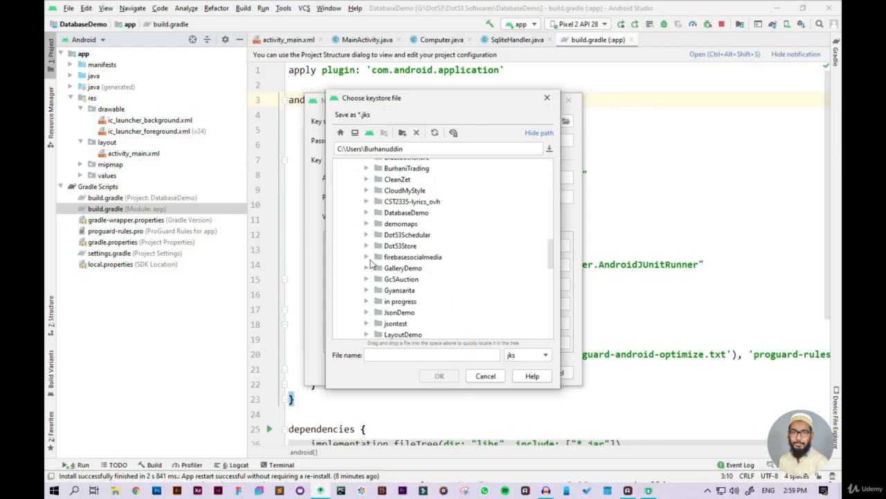
{"action": "scroll", "coordinate": [371, 262], "scroll_direction": "down", "scroll_amount": 2}
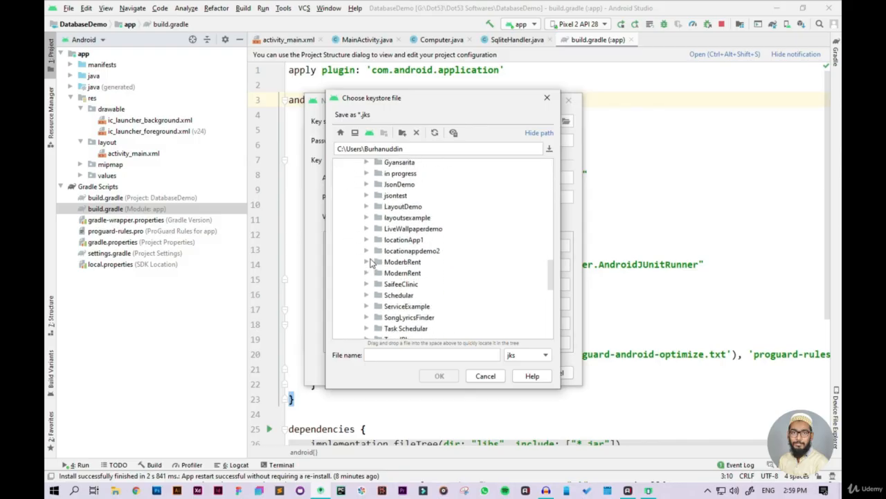
{"action": "scroll", "coordinate": [371, 262], "scroll_direction": "down", "scroll_amount": 3}
{"action": "scroll", "coordinate": [371, 261], "scroll_direction": "up", "scroll_amount": 7}
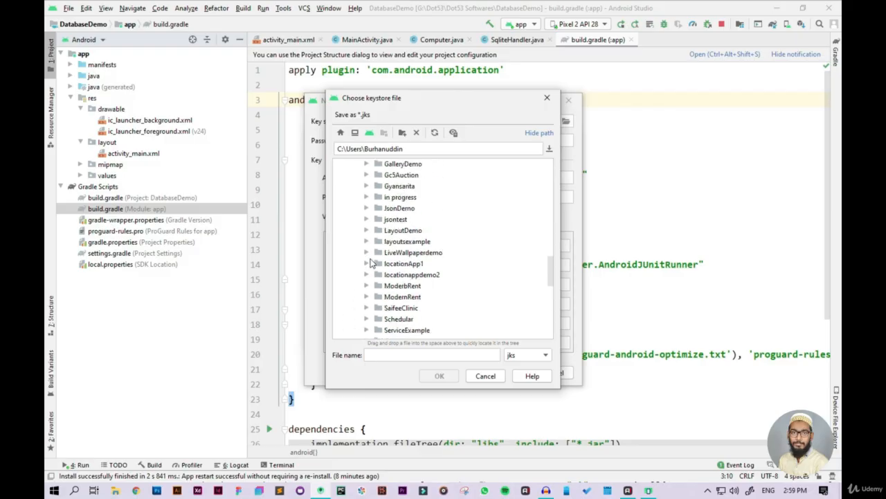
{"action": "scroll", "coordinate": [371, 263], "scroll_direction": "down", "scroll_amount": 5}
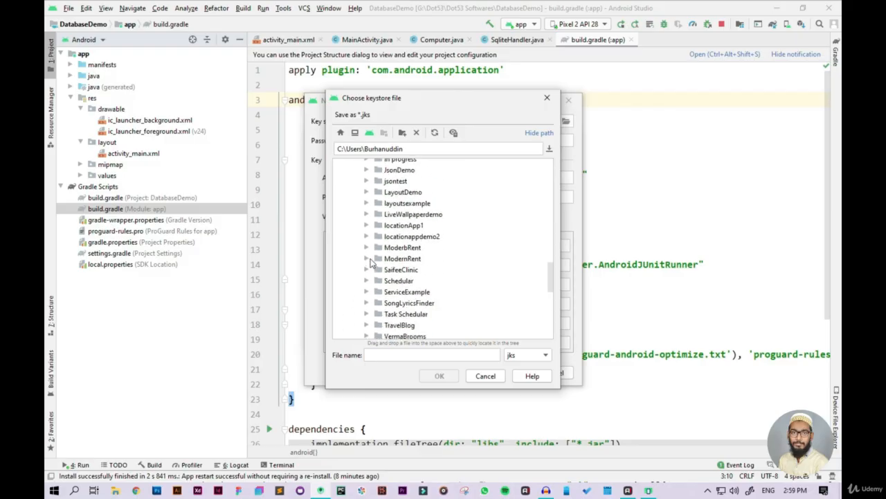
{"action": "scroll", "coordinate": [371, 262], "scroll_direction": "down", "scroll_amount": 1}
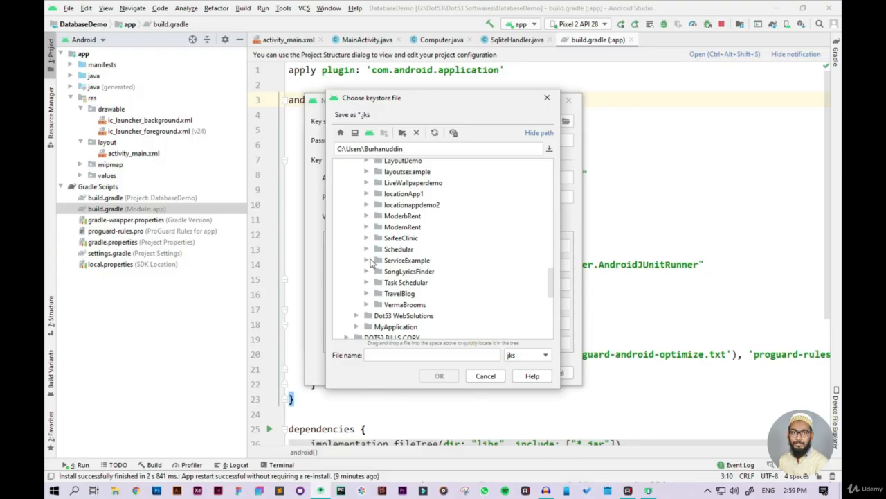
{"action": "scroll", "coordinate": [371, 262], "scroll_direction": "up", "scroll_amount": 6}
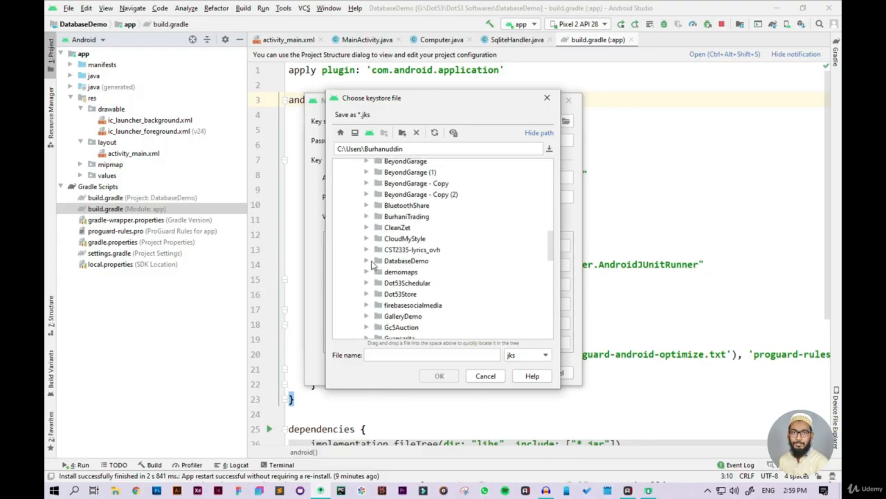
{"action": "left_click", "coordinate": [372, 260]}
{"action": "scroll", "coordinate": [386, 229], "scroll_direction": "down", "scroll_amount": 3}
{"action": "scroll", "coordinate": [424, 223], "scroll_direction": "up", "scroll_amount": 2}
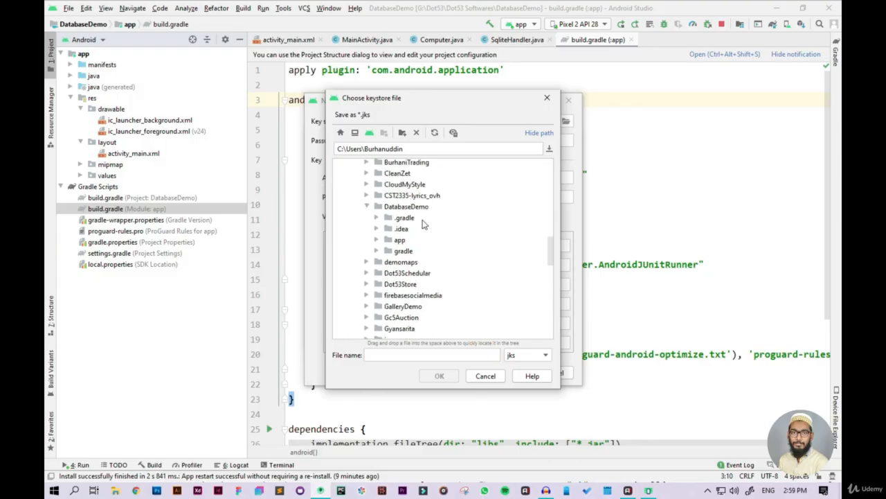
{"action": "left_click", "coordinate": [409, 207]}
Step: Name the key store file keystore with the jks format and accept the path
{"action": "left_click", "coordinate": [440, 355]}
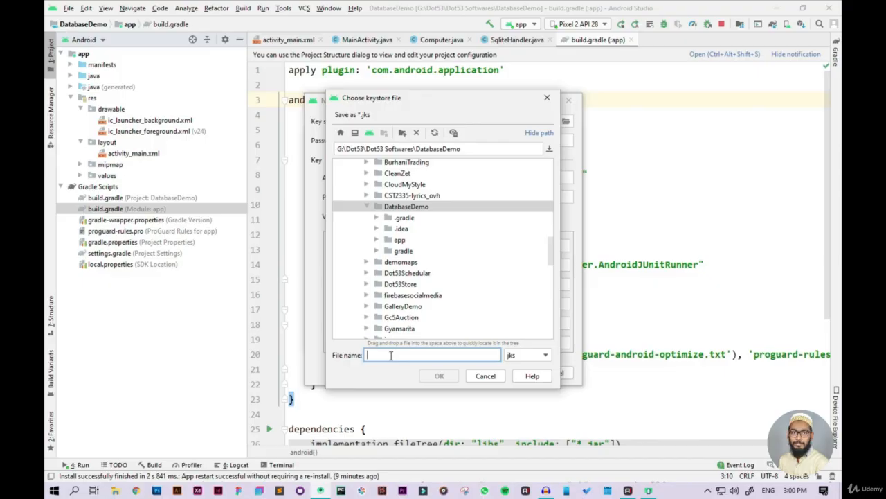
{"action": "type", "text": "key"}
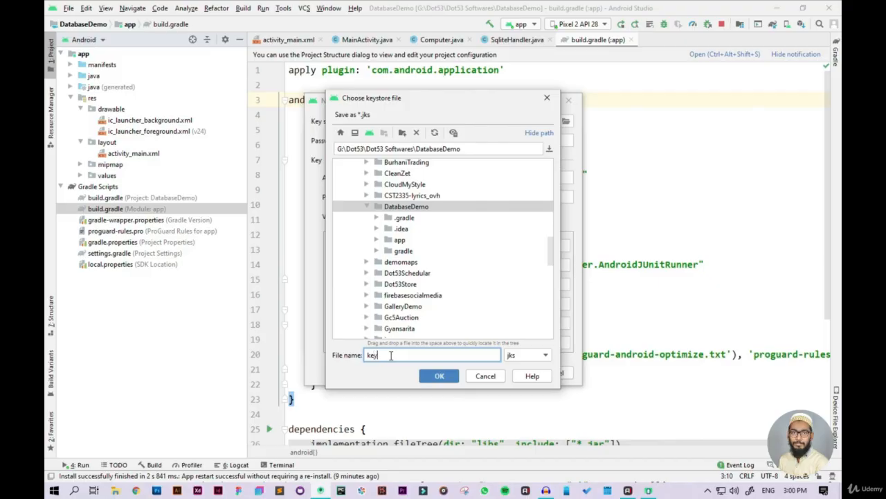
{"action": "type", "text": "store"}
{"action": "left_click", "coordinate": [449, 378]}
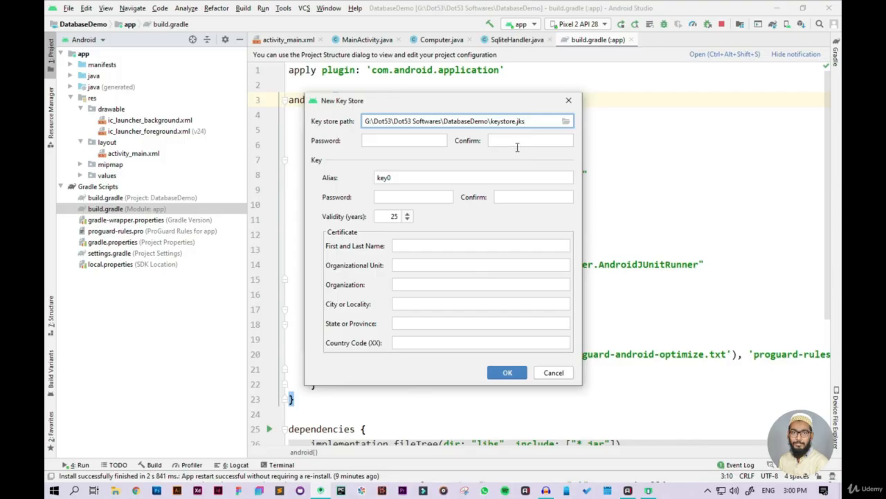
Step: Enter the key store password and repeat it in the confirmation field
{"action": "left_click", "coordinate": [444, 138]}
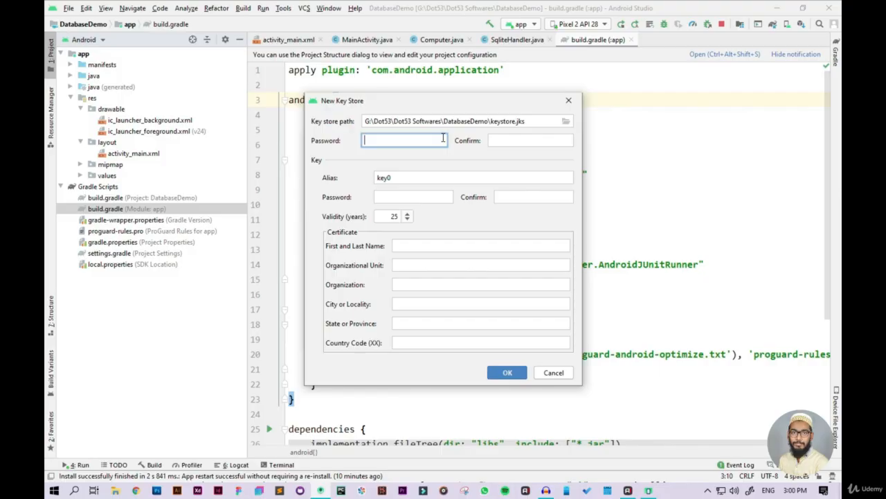
{"action": "type", "text": "•••••"}
{"action": "type", "text": "789"}
{"action": "key", "text": "Tab"}
{"action": "type", "text": "1234567"}
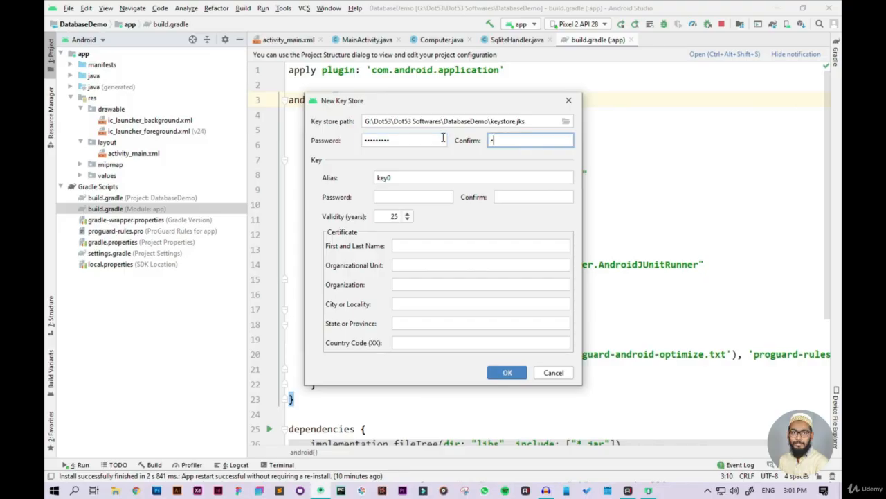
{"action": "type", "text": "89"}
{"action": "key", "text": "Tab"}
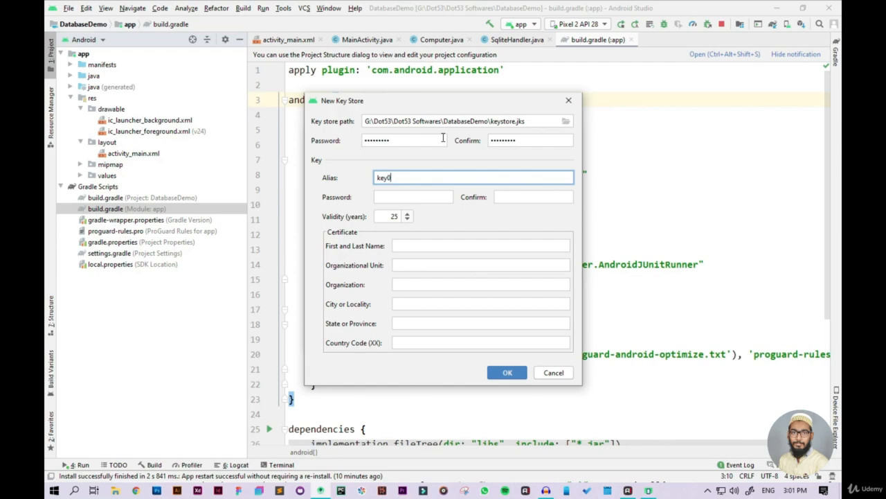
Step: Enter and confirm the key password for alias key0, keeping the validity at 25 years
{"action": "key", "text": "Tab"}
{"action": "type", "text": "12345678"}
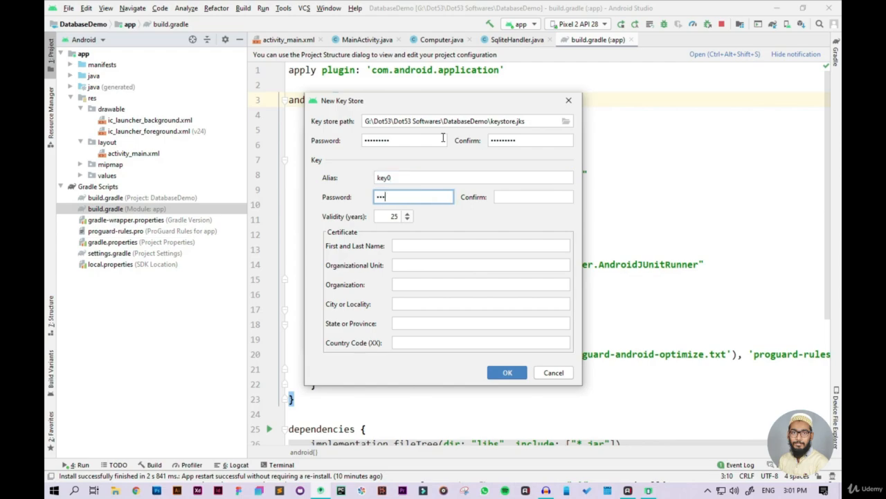
{"action": "type", "text": "9"}
{"action": "key", "text": "Tab"}
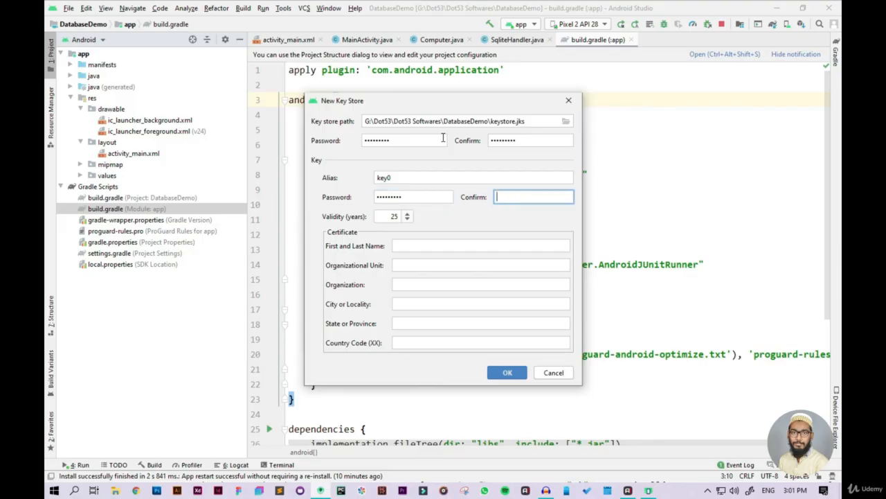
{"action": "type", "text": "123456789"}
{"action": "left_click", "coordinate": [408, 215]}
{"action": "left_click", "coordinate": [410, 219]}
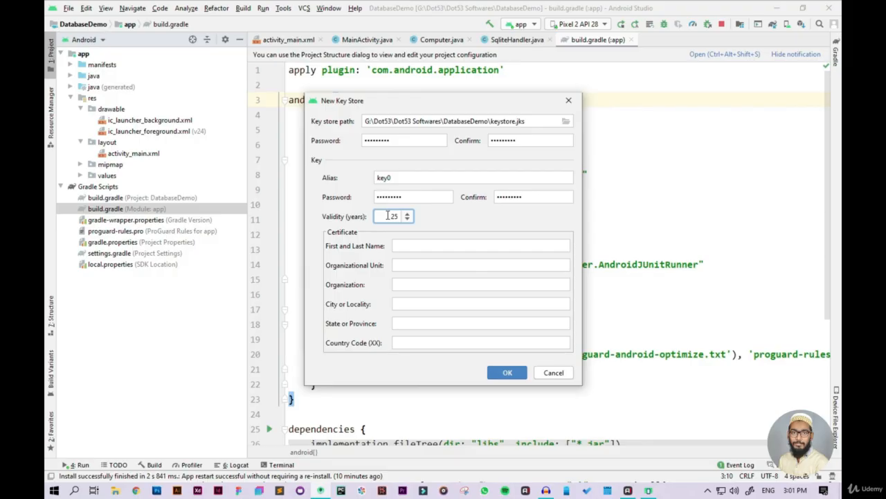
Step: Fill in the certificate's first and last name and create the key store
{"action": "left_click", "coordinate": [422, 244]}
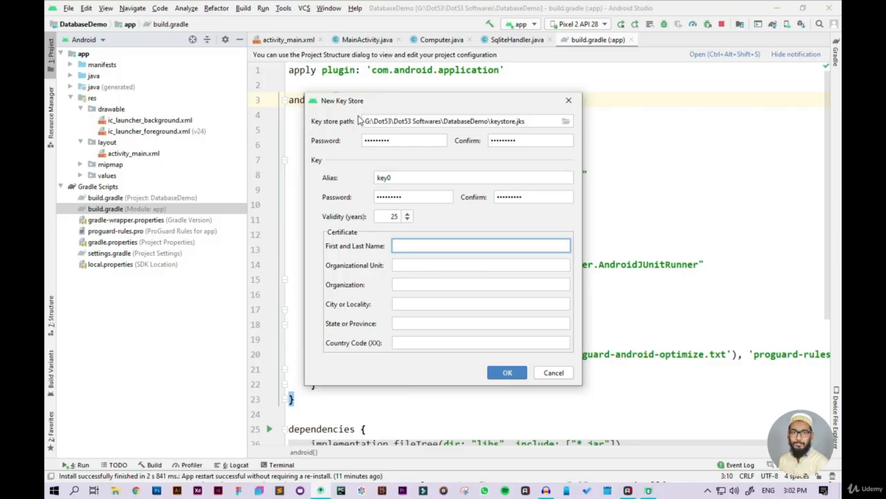
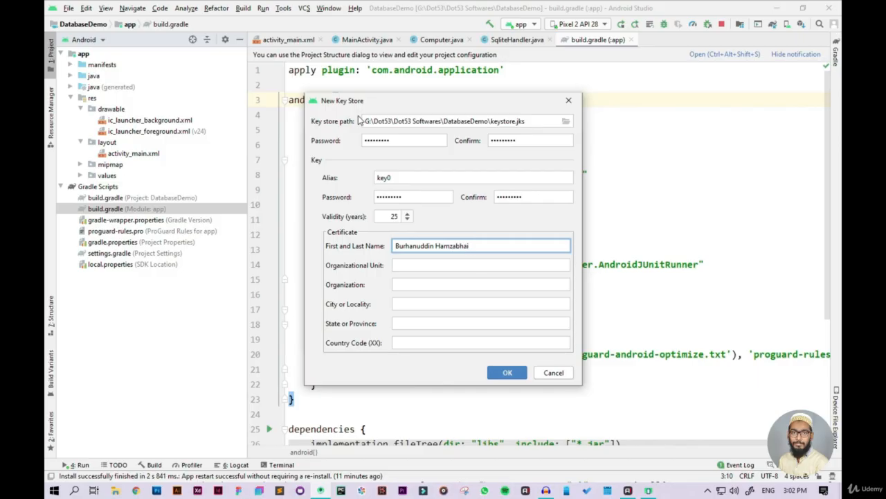
{"action": "left_click", "coordinate": [499, 374]}
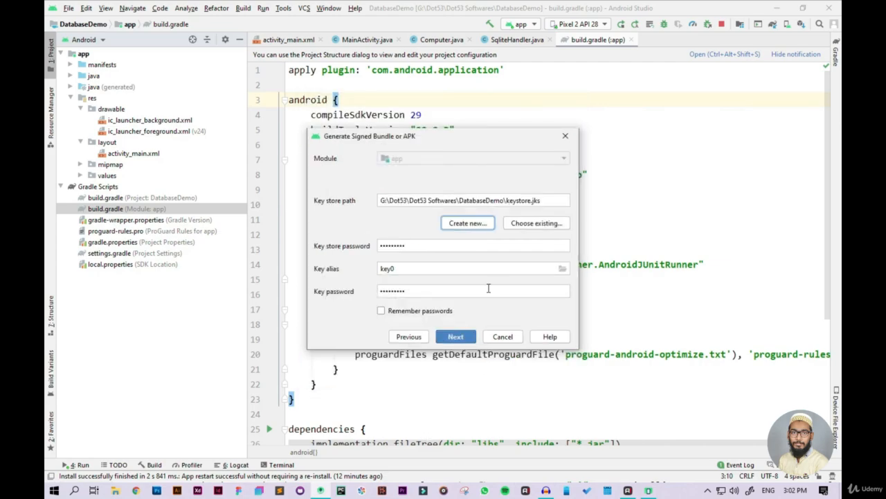
Step: Enable remembering the signing passwords and continue to the destination and build variant settings
{"action": "left_click", "coordinate": [418, 313]}
{"action": "left_click", "coordinate": [418, 315]}
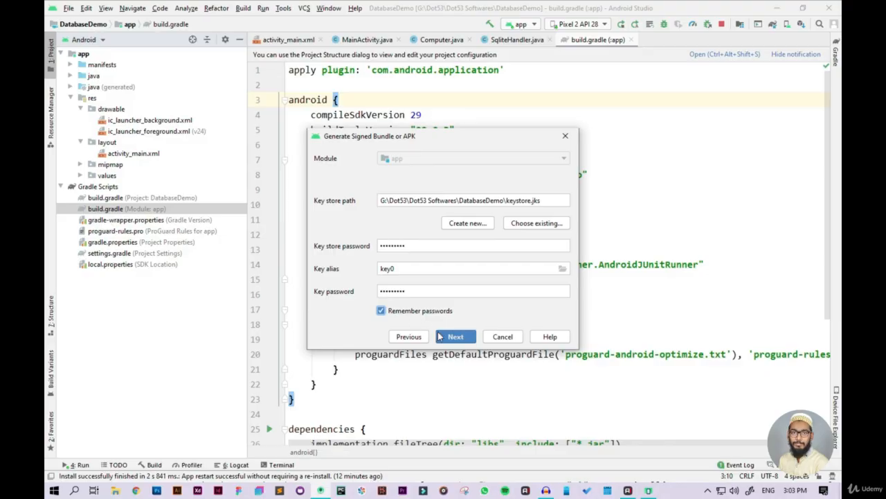
{"action": "left_click", "coordinate": [463, 337]}
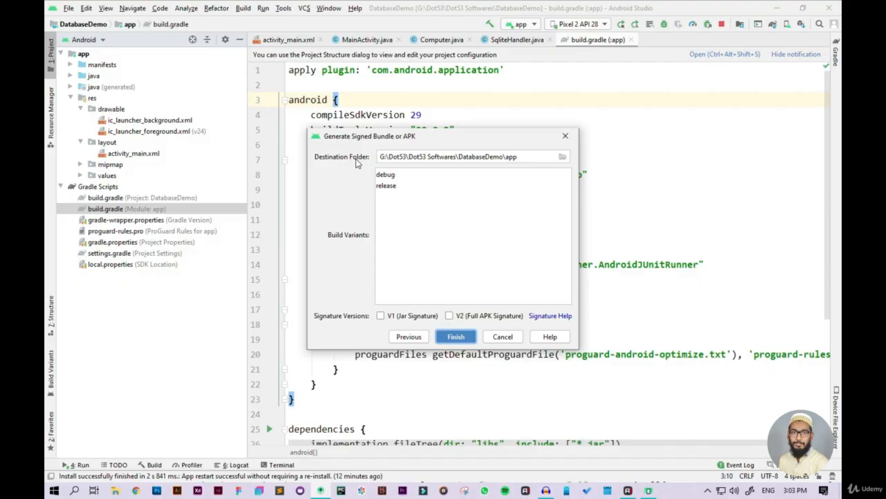
Step: Check the app destination folder for the signed APK and select the release build variant
{"action": "left_click", "coordinate": [522, 158]}
{"action": "double_click", "coordinate": [523, 158]}
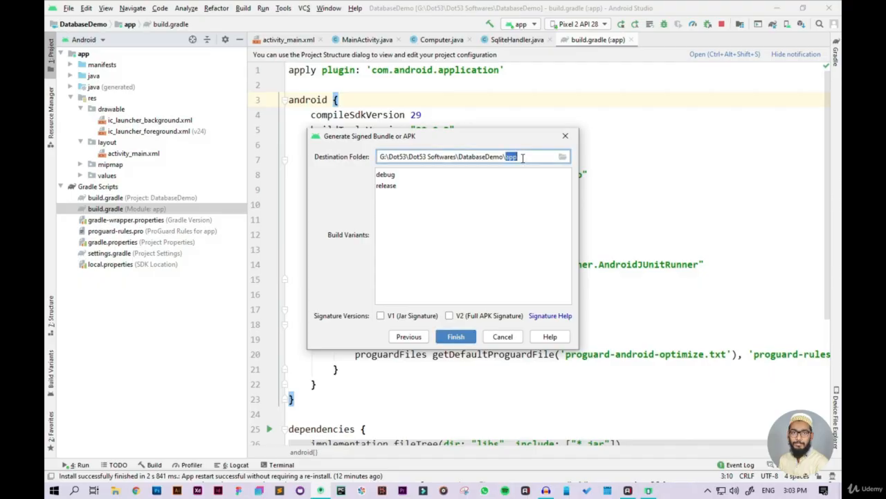
{"action": "left_click", "coordinate": [528, 246]}
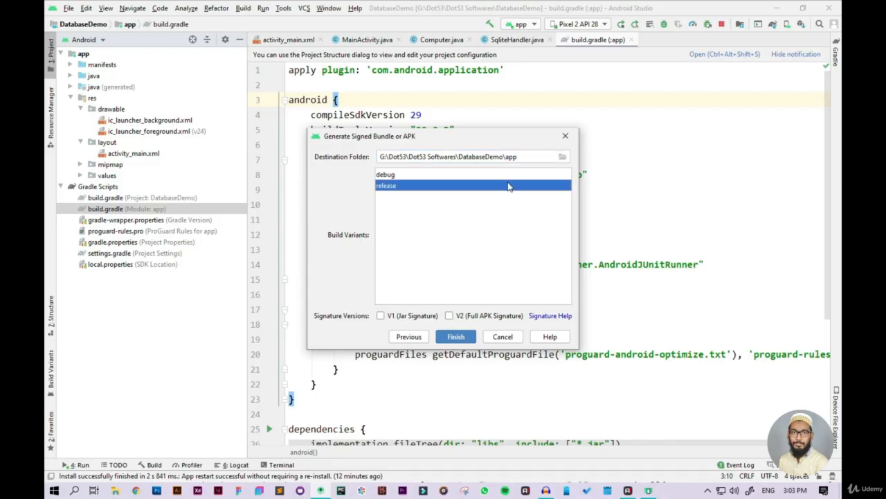
Step: Select the release build variant, enable the V1 (Jar Signature) and V2 (Full APK Signature) versions, and generate the signed APK
{"action": "left_click", "coordinate": [423, 175]}
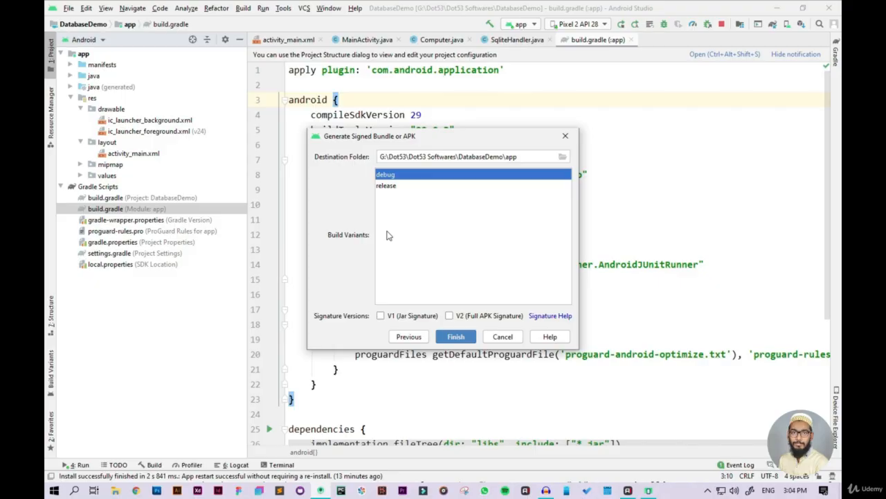
{"action": "left_click", "coordinate": [420, 186]}
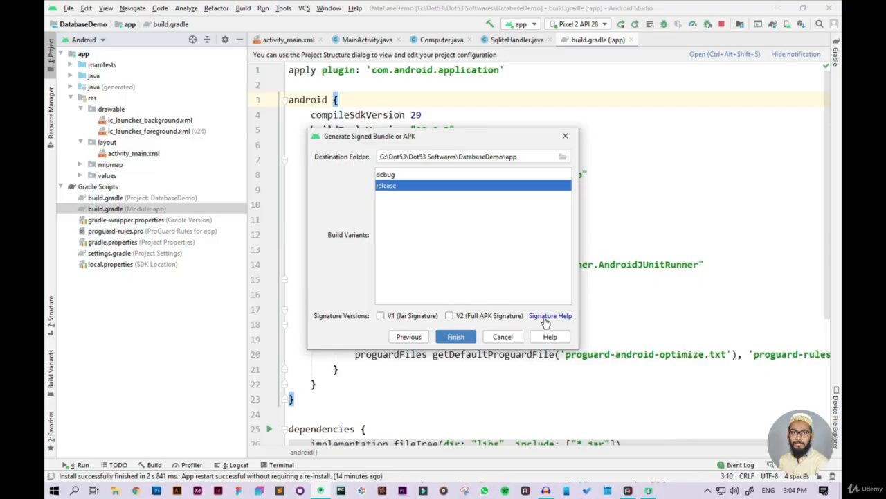
{"action": "left_click", "coordinate": [380, 316]}
{"action": "left_click", "coordinate": [448, 317]}
{"action": "left_click", "coordinate": [469, 338]}
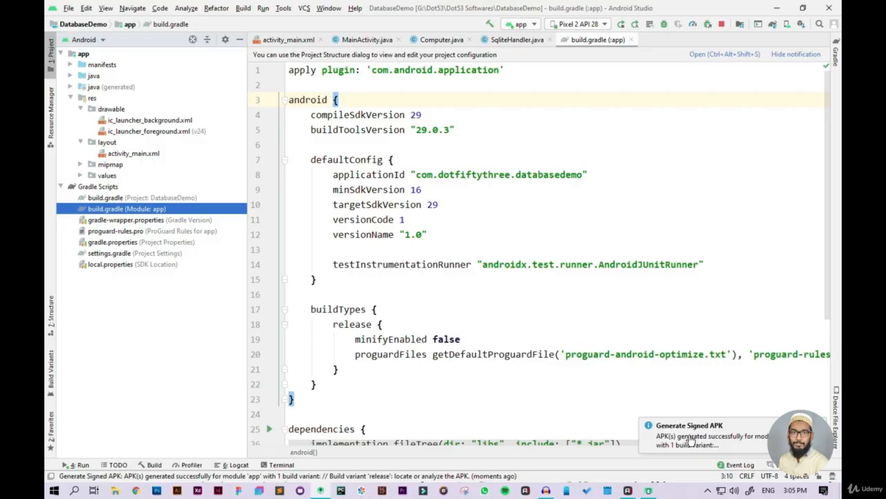
Step: Locate the generated release APK in its output folder and select app-release.apk
{"action": "mouse_move", "coordinate": [690, 439]}
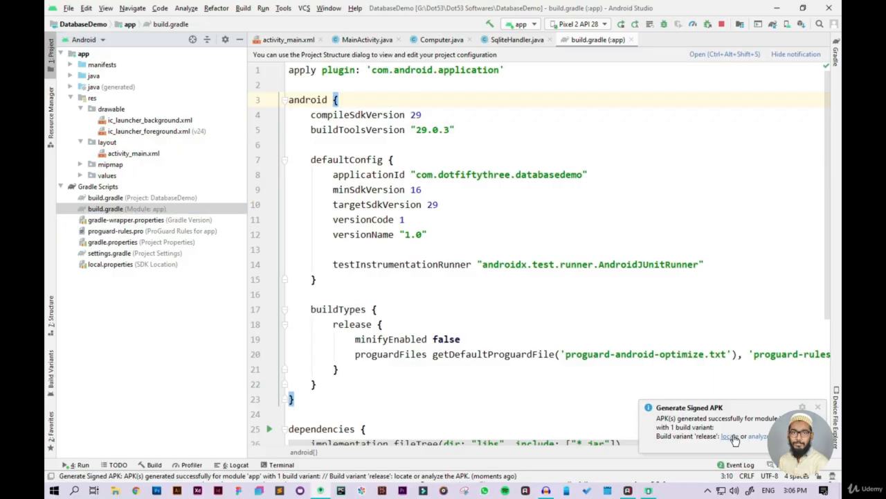
{"action": "left_click", "coordinate": [733, 438]}
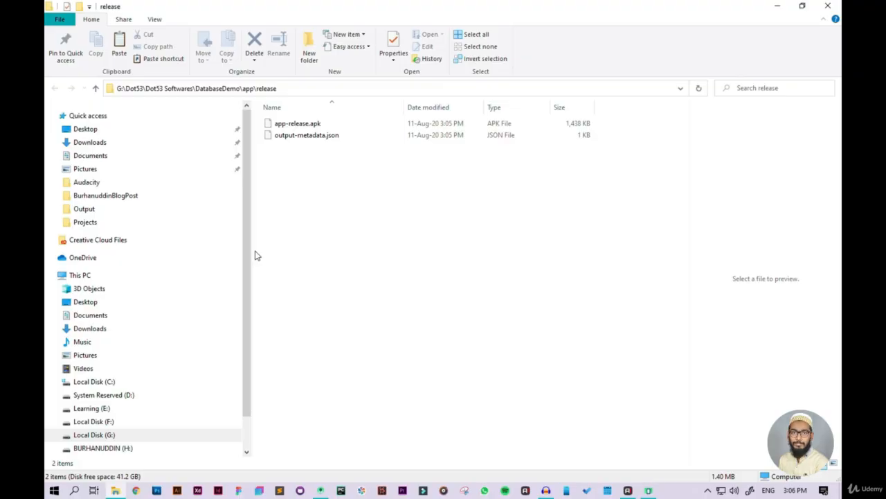
{"action": "left_click", "coordinate": [307, 123]}
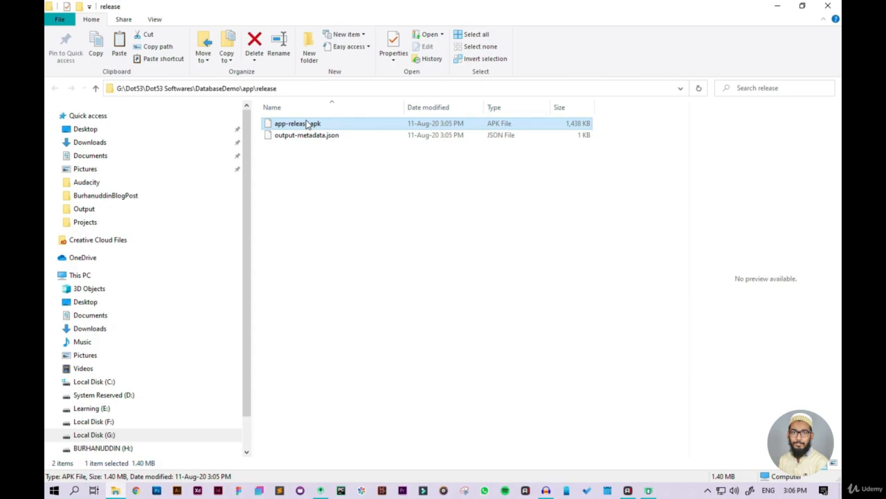
Step: Switch to Chrome and change to the other Google account for the Play Console
{"action": "left_click", "coordinate": [131, 492]}
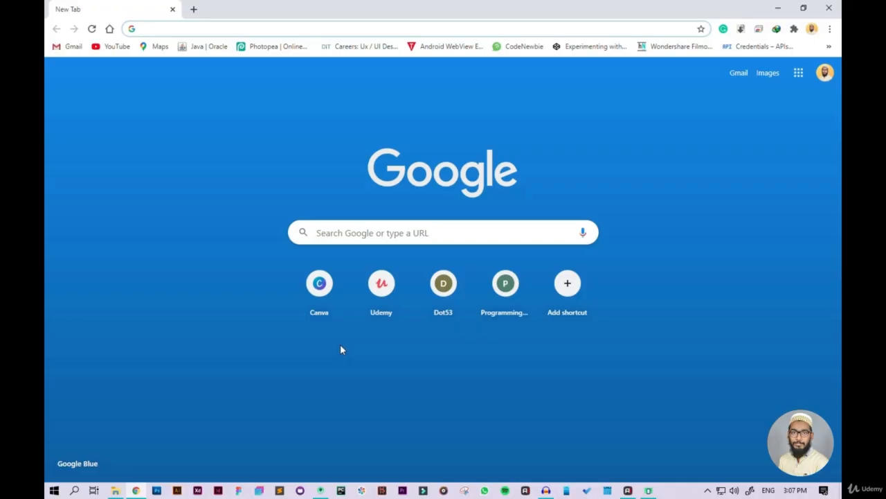
{"action": "left_click", "coordinate": [826, 72]}
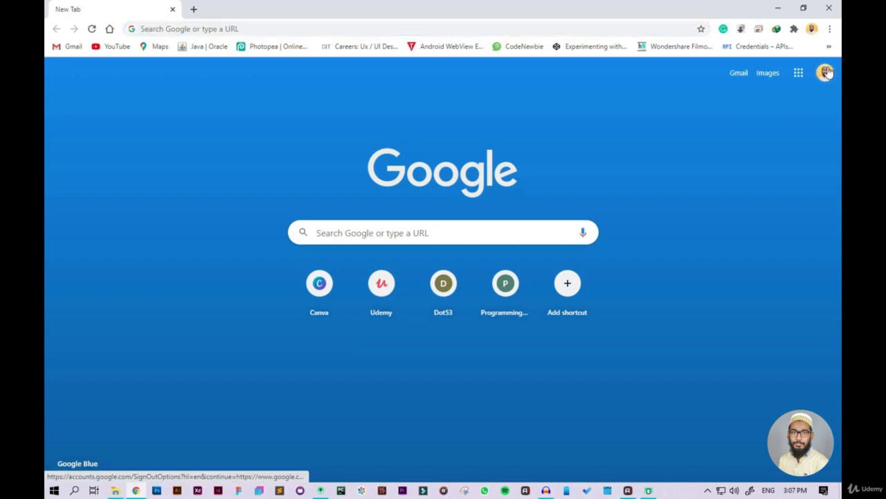
{"action": "left_click", "coordinate": [730, 281]}
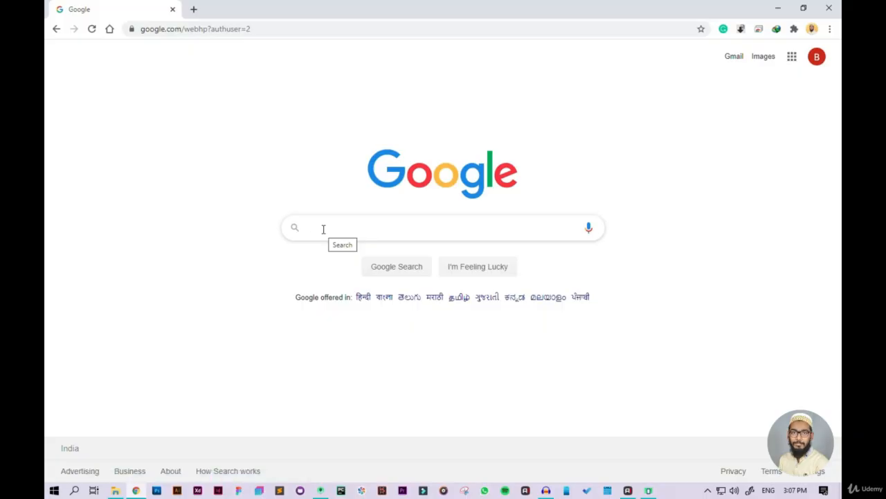
Step: Search Google for Play Developer Console and open the Google Play Console result
{"action": "type", "text": "Play Dee"}
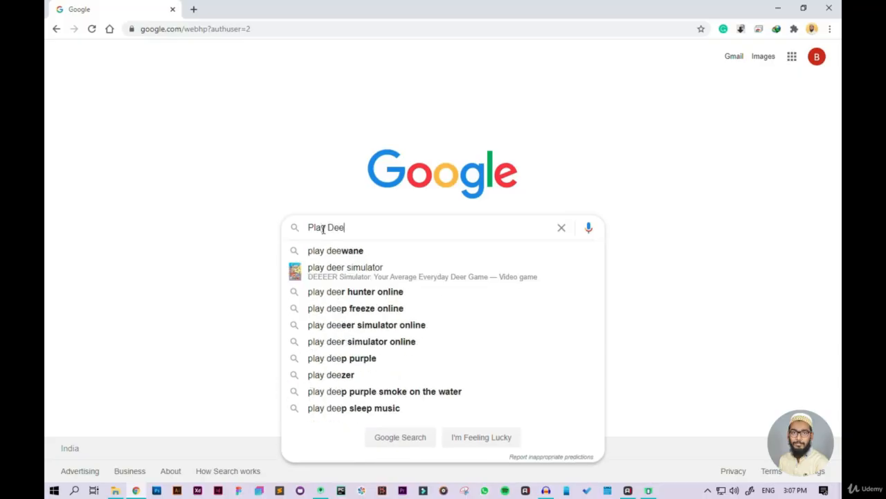
{"action": "key", "text": "BackSpace"}
{"action": "type", "text": "veloper"}
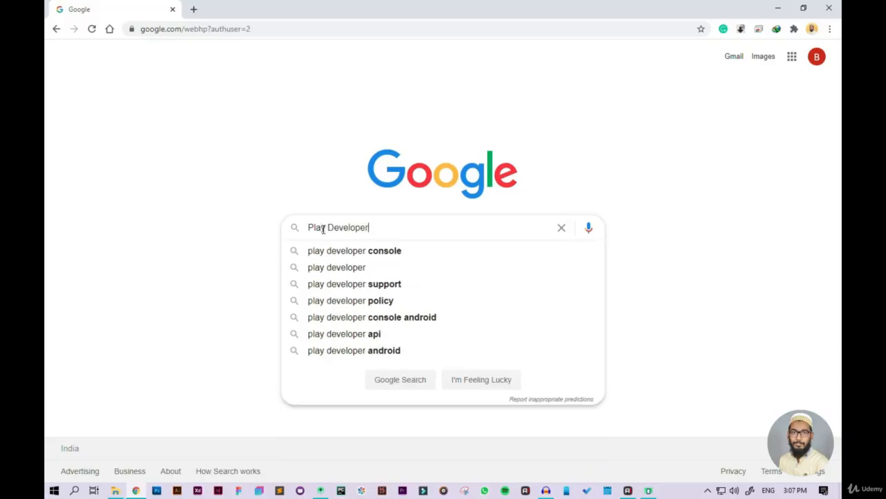
{"action": "type", "text": " Console"}
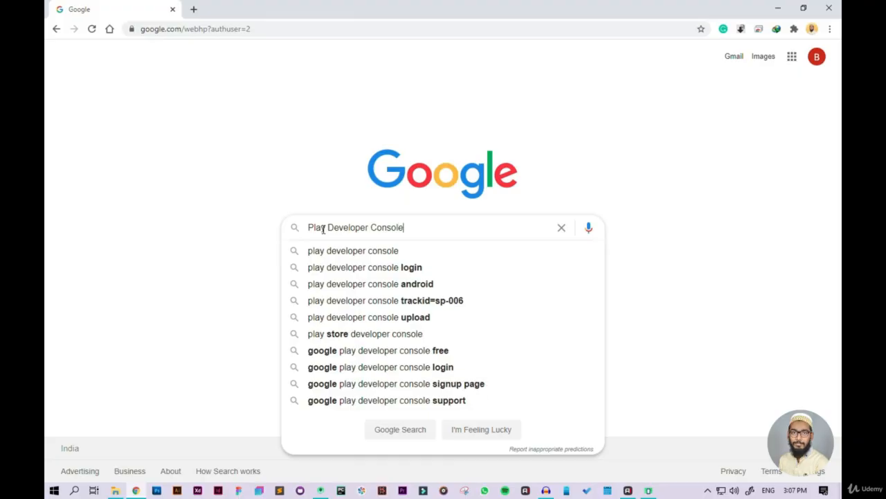
{"action": "key", "text": "Return"}
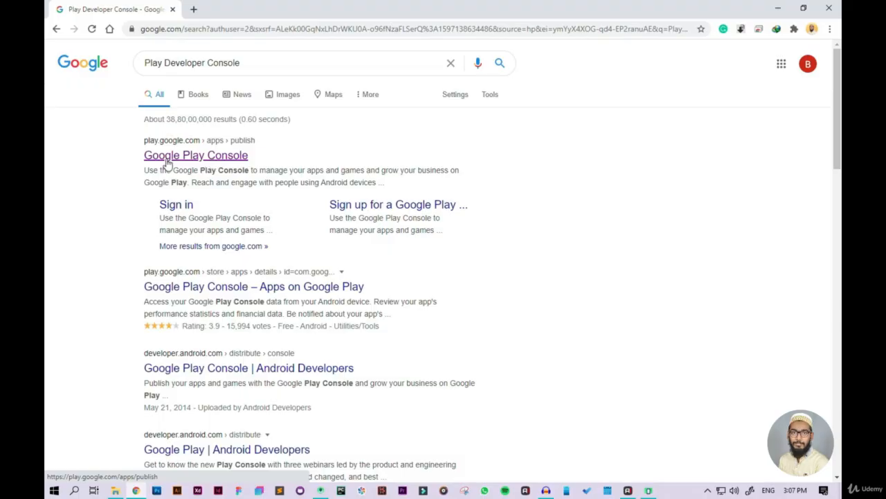
{"action": "left_click", "coordinate": [221, 165]}
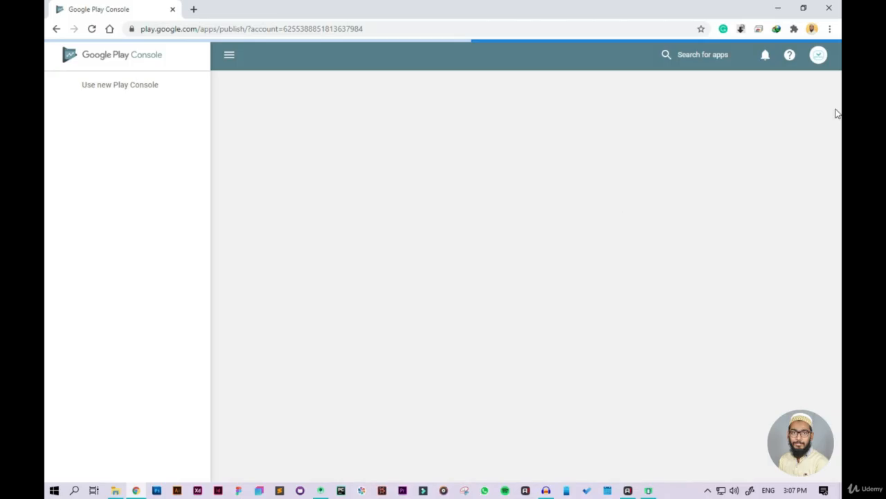
Step: Sign out of the current Play Console account and review the sign-up requirements for a new developer account
{"action": "left_click", "coordinate": [819, 55]}
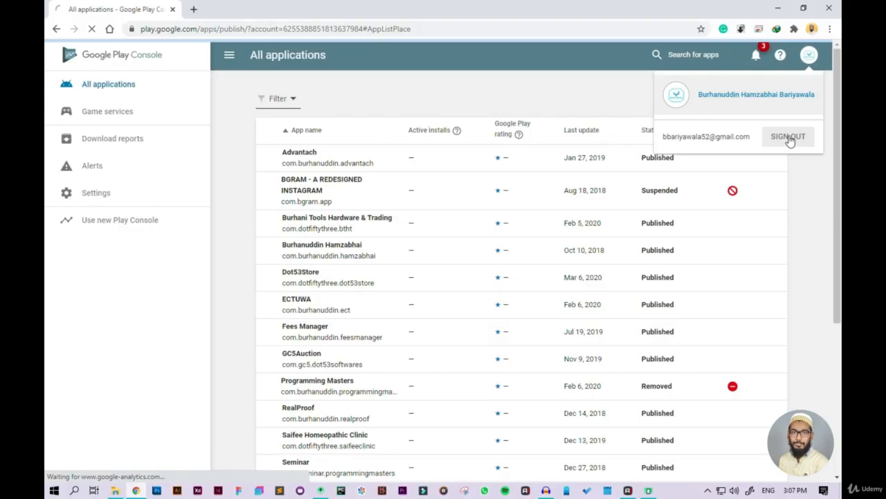
{"action": "left_click", "coordinate": [789, 137]}
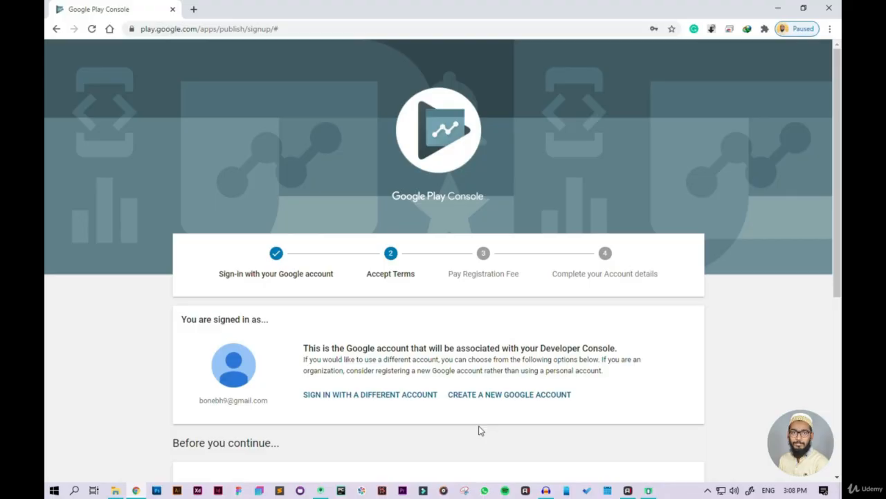
{"action": "scroll", "coordinate": [481, 430], "scroll_direction": "down", "scroll_amount": 3}
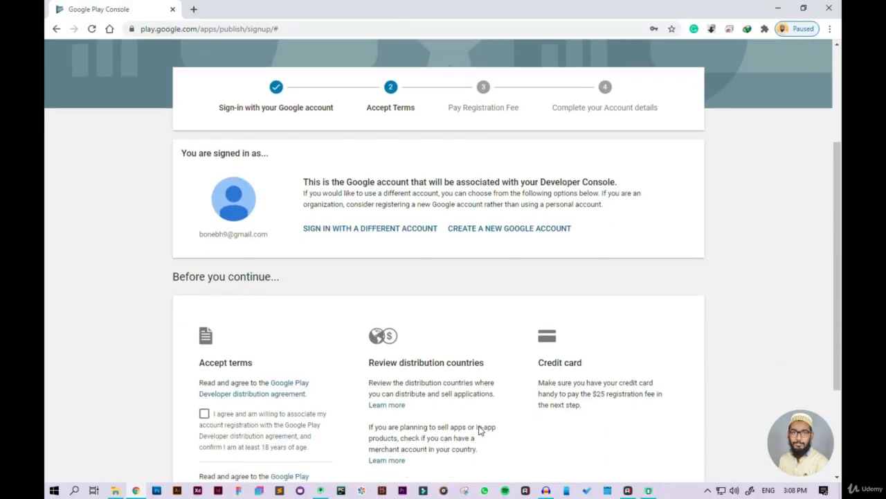
{"action": "scroll", "coordinate": [481, 430], "scroll_direction": "up", "scroll_amount": 3}
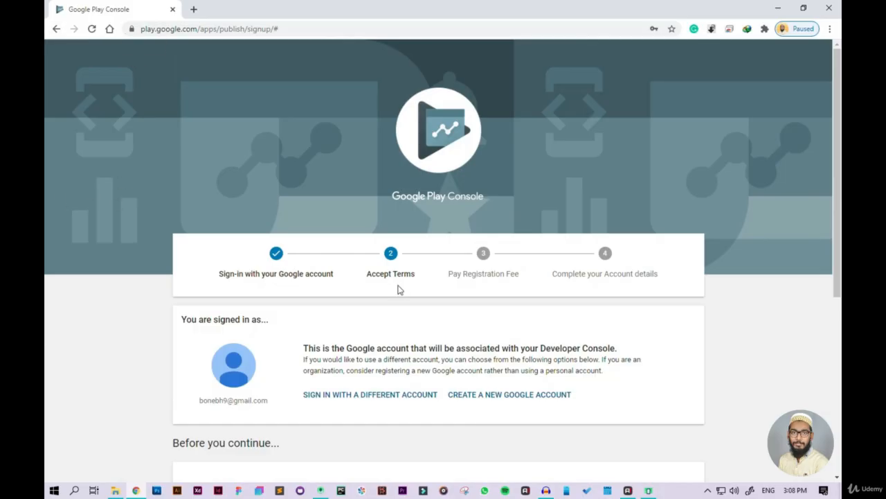
{"action": "scroll", "coordinate": [398, 290], "scroll_direction": "down", "scroll_amount": 2}
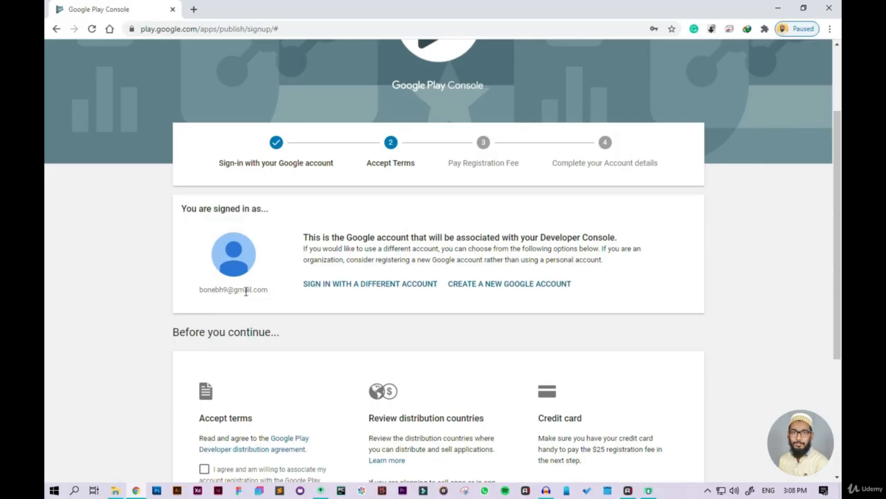
{"action": "scroll", "coordinate": [329, 305], "scroll_direction": "down", "scroll_amount": 2}
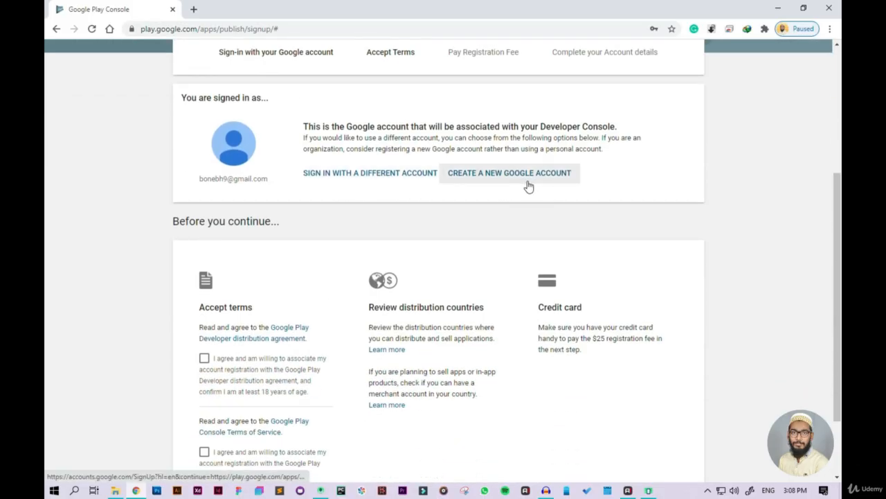
{"action": "scroll", "coordinate": [525, 185], "scroll_direction": "down", "scroll_amount": 2}
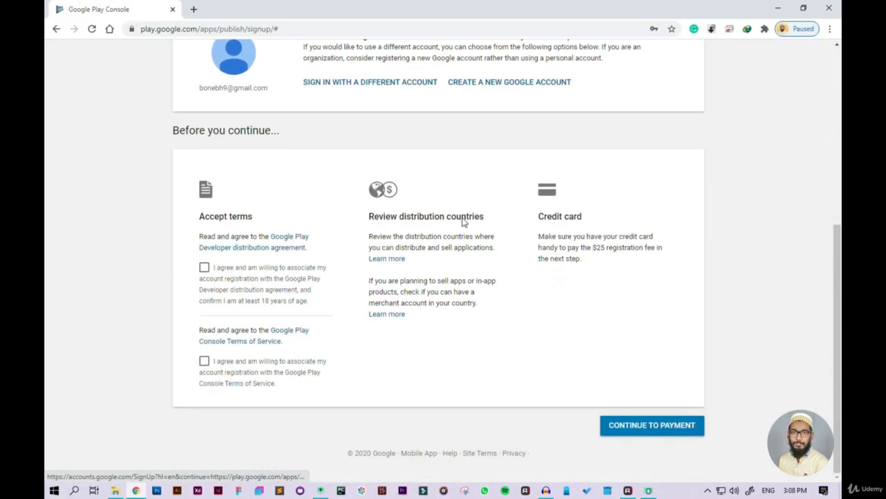
Step: Agree to the distribution agreement and Console Terms of Service, open the registration fee payment, and cancel it without paying
{"action": "left_click", "coordinate": [205, 361]}
{"action": "left_click", "coordinate": [203, 266]}
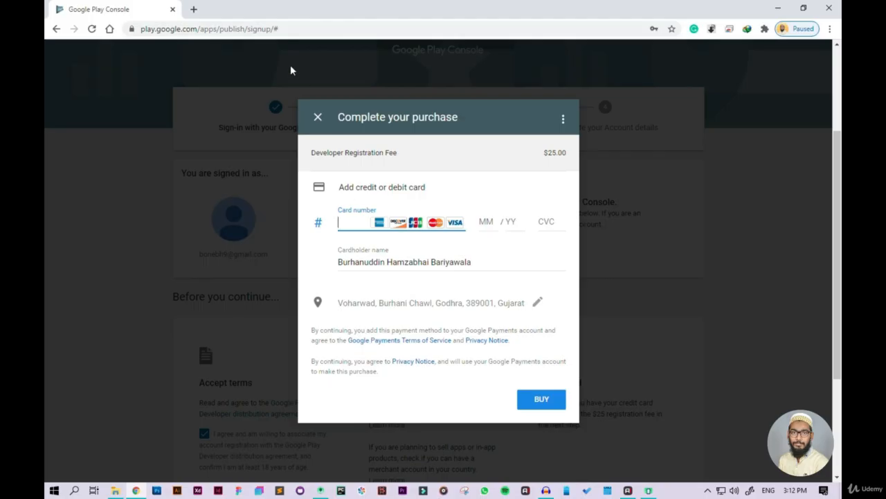
{"action": "left_click", "coordinate": [318, 117]}
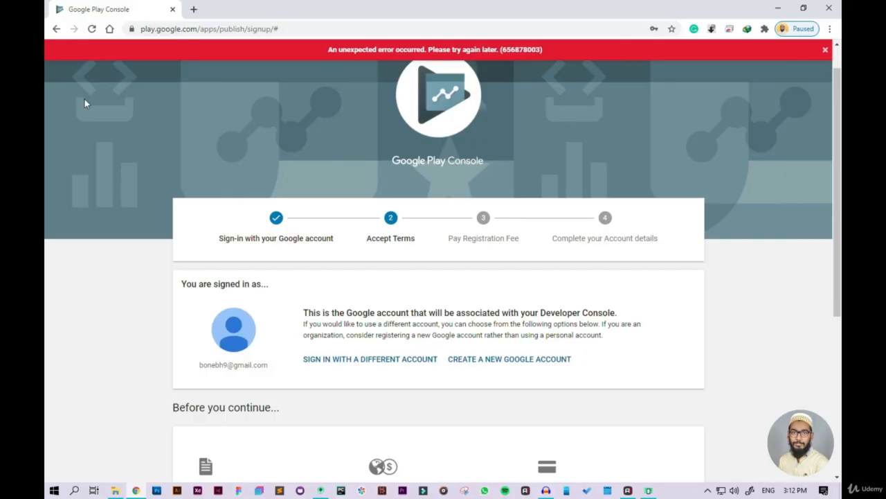
{"action": "left_click", "coordinate": [54, 29]}
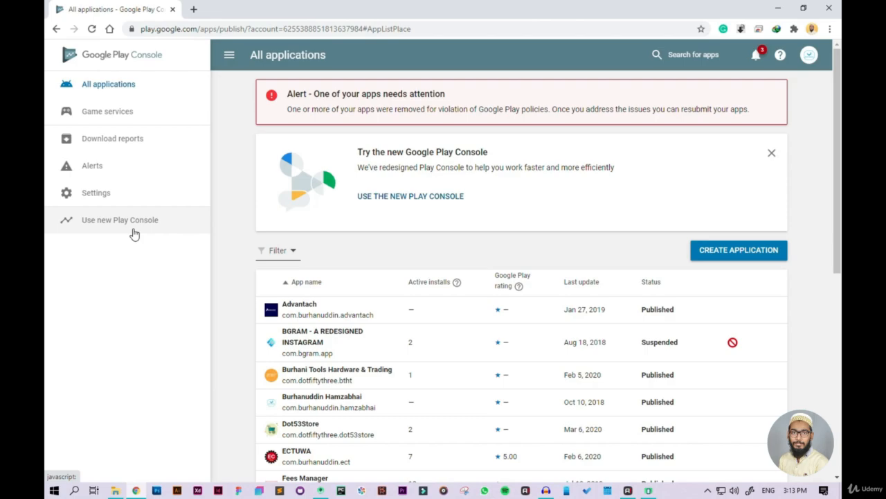
Step: Create a new application titled DatabaseDemo, keeping English (United States) as the default language
{"action": "scroll", "coordinate": [253, 220], "scroll_direction": "down", "scroll_amount": 5}
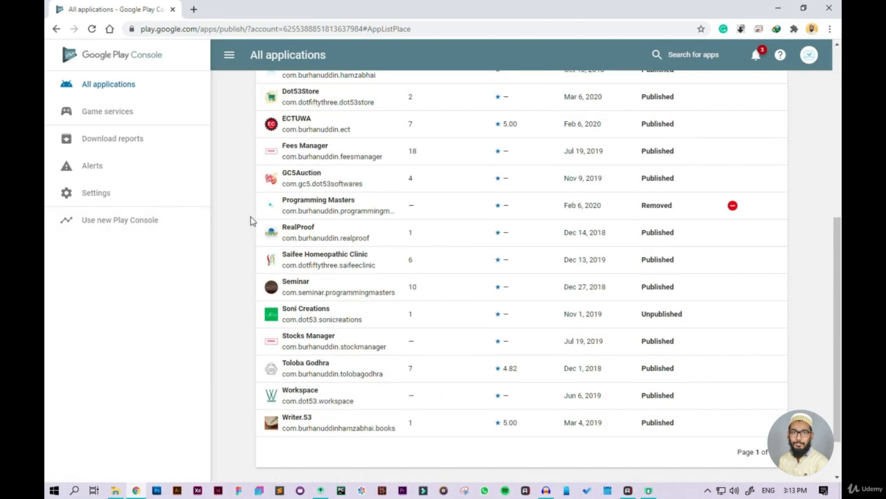
{"action": "scroll", "coordinate": [252, 221], "scroll_direction": "up", "scroll_amount": 5}
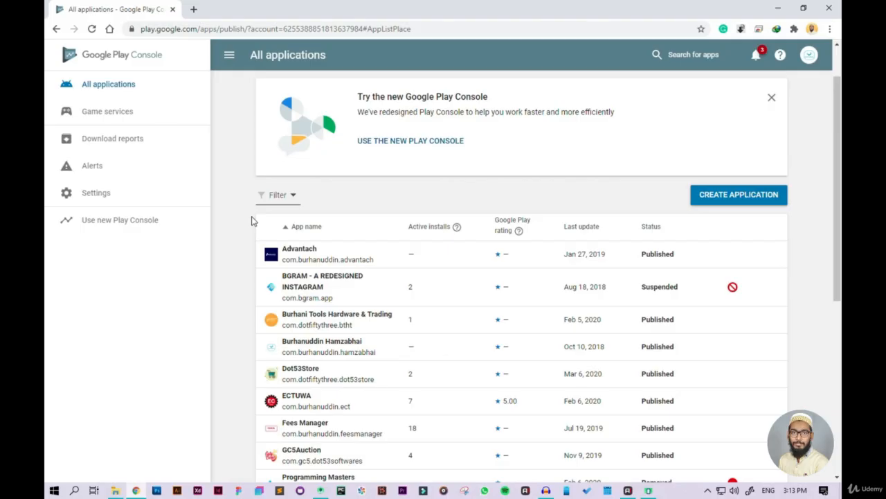
{"action": "scroll", "coordinate": [252, 220], "scroll_direction": "down", "scroll_amount": 5}
{"action": "scroll", "coordinate": [252, 220], "scroll_direction": "up", "scroll_amount": 4}
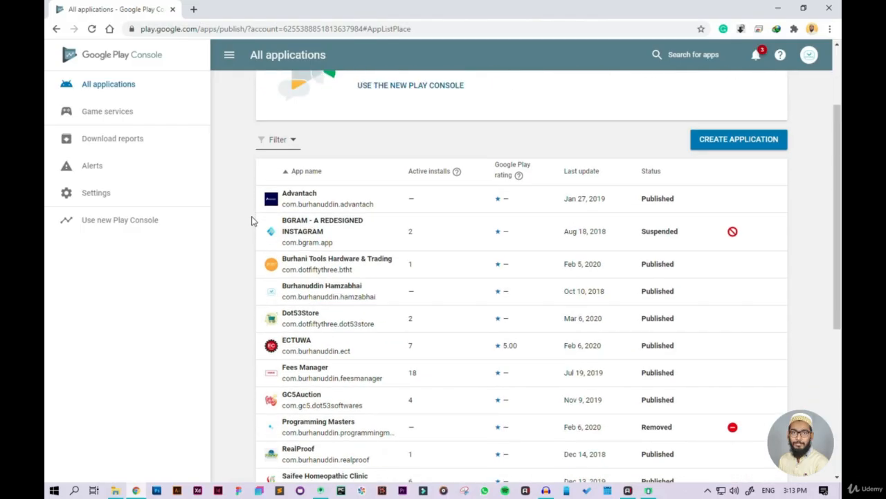
{"action": "scroll", "coordinate": [252, 220], "scroll_direction": "up", "scroll_amount": 2}
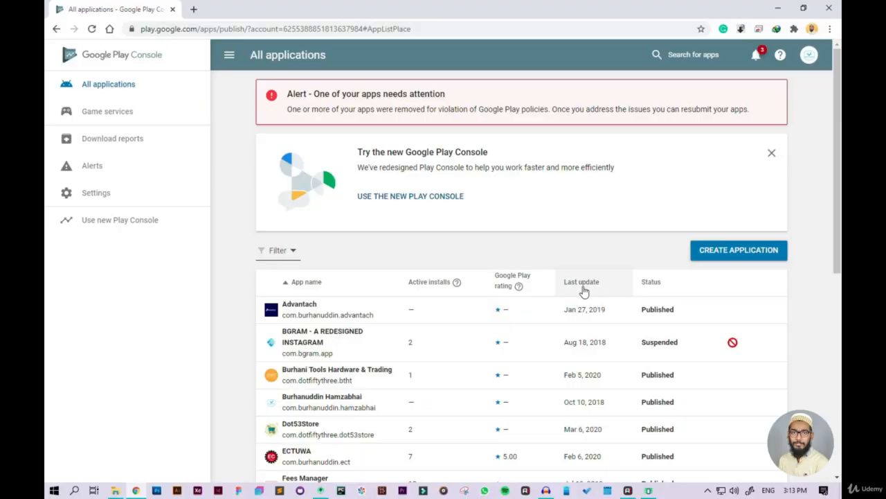
{"action": "scroll", "coordinate": [584, 291], "scroll_direction": "down", "scroll_amount": 1}
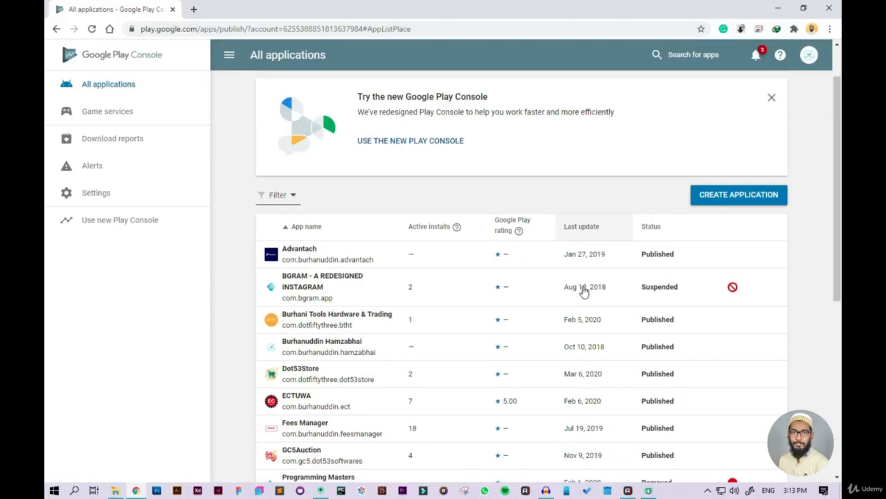
{"action": "left_click", "coordinate": [727, 200]}
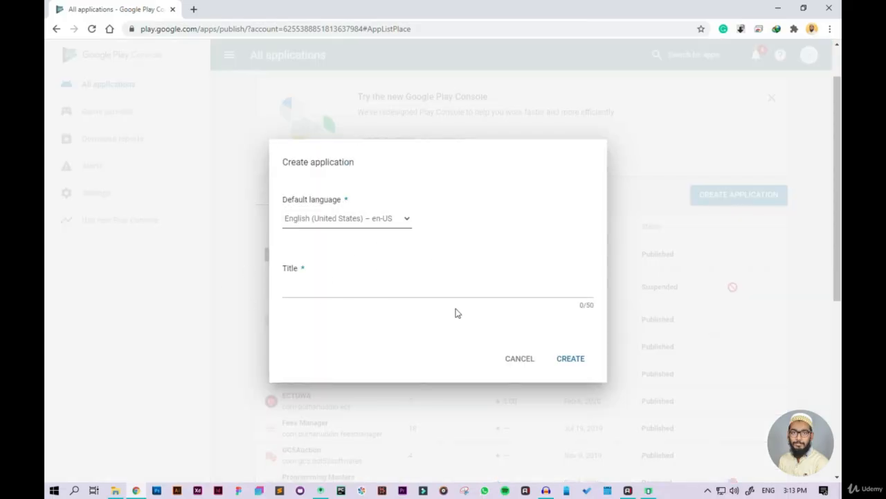
{"action": "left_click", "coordinate": [424, 293]}
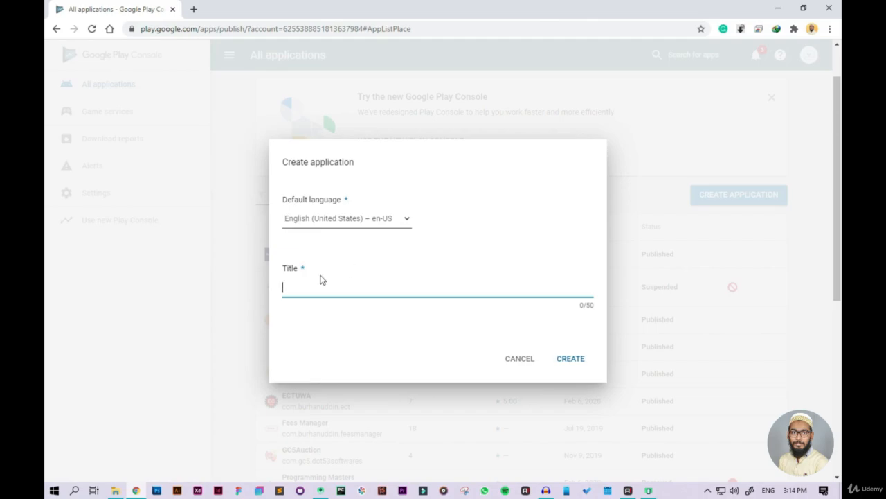
{"action": "type", "text": "DatabaseDemo"}
{"action": "left_click", "coordinate": [561, 359]}
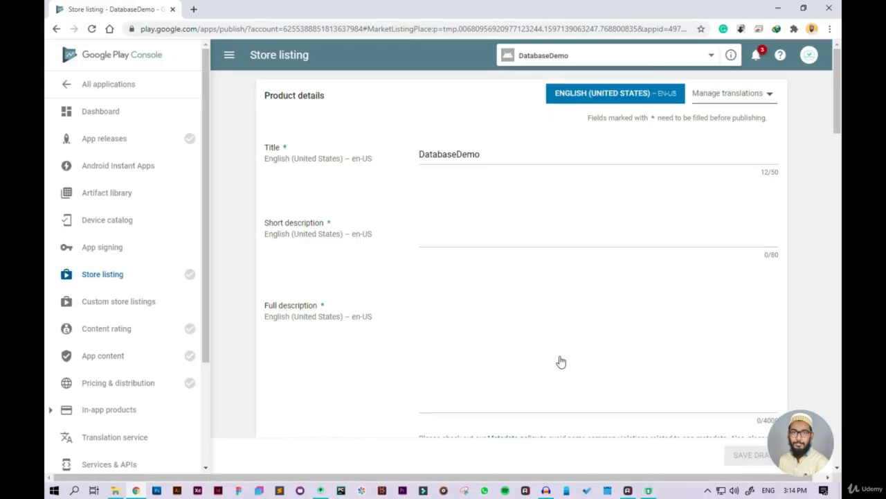
{"action": "scroll", "coordinate": [67, 396], "scroll_direction": "down", "scroll_amount": 3}
{"action": "scroll", "coordinate": [68, 423], "scroll_direction": "up", "scroll_amount": 2}
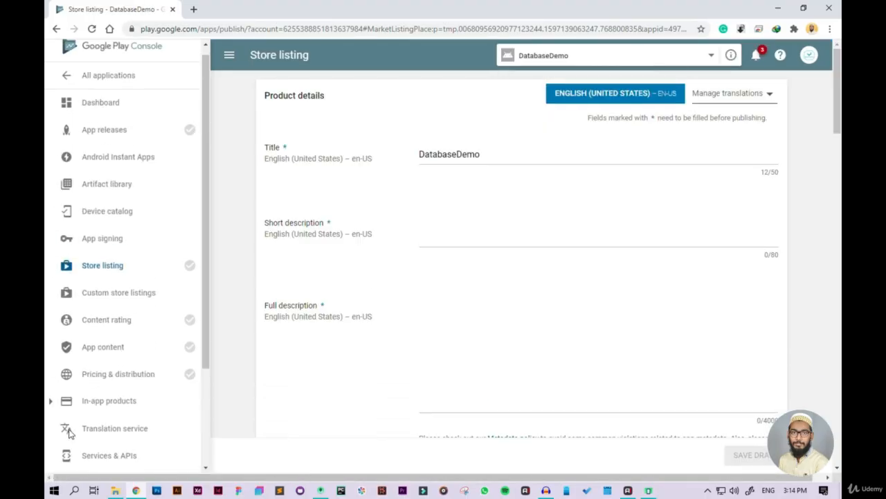
{"action": "scroll", "coordinate": [68, 431], "scroll_direction": "up", "scroll_amount": 1}
{"action": "scroll", "coordinate": [69, 434], "scroll_direction": "down", "scroll_amount": 3}
{"action": "scroll", "coordinate": [69, 434], "scroll_direction": "up", "scroll_amount": 3}
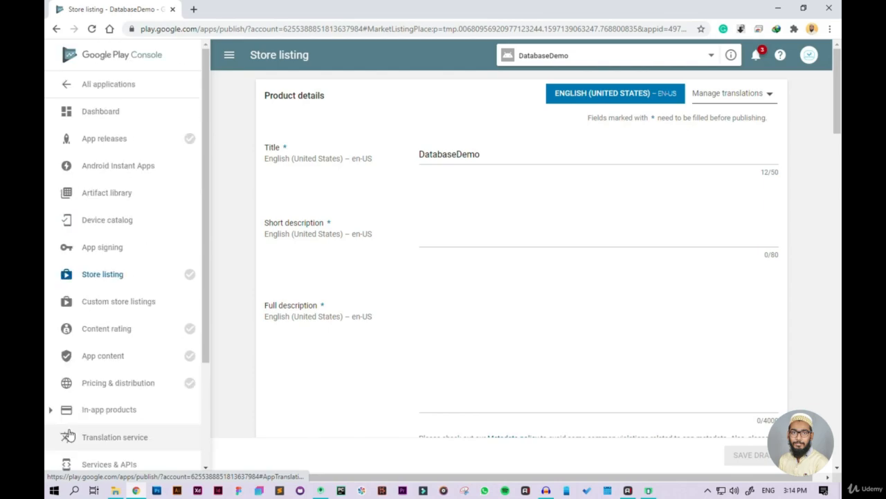
Step: Review the store listing form for DatabaseDemo, from the title, short description and full description fields to the graphic asset sections
{"action": "scroll", "coordinate": [505, 302], "scroll_direction": "down", "scroll_amount": 7}
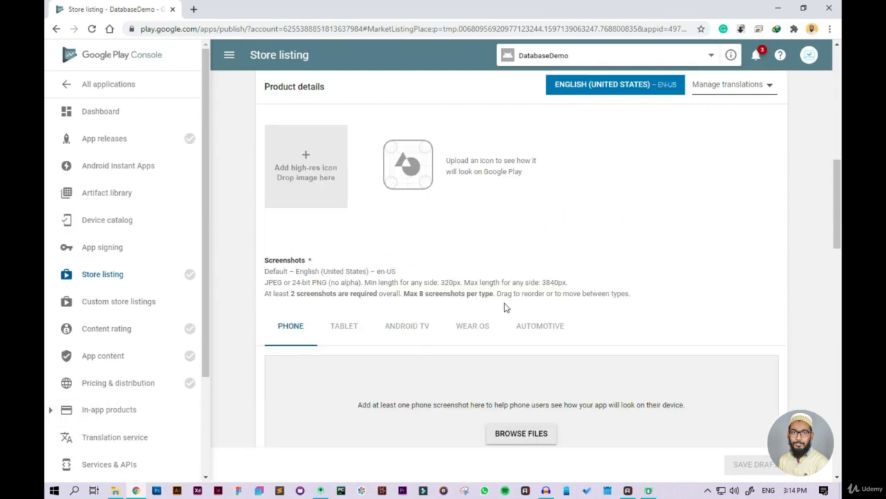
{"action": "scroll", "coordinate": [505, 307], "scroll_direction": "down", "scroll_amount": 3}
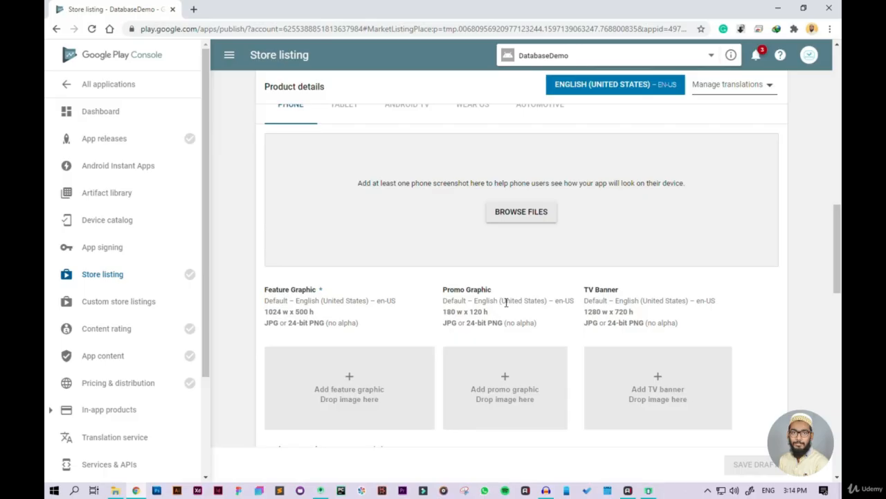
{"action": "scroll", "coordinate": [506, 304], "scroll_direction": "up", "scroll_amount": 10}
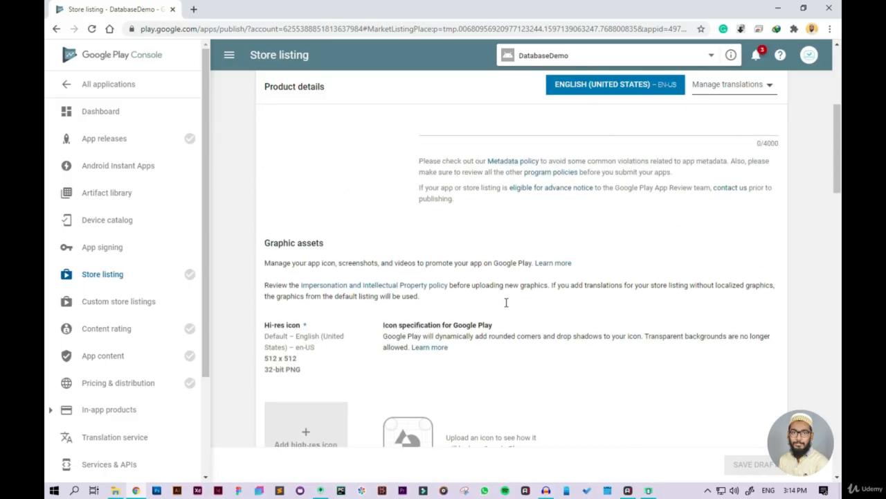
{"action": "scroll", "coordinate": [505, 308], "scroll_direction": "up", "scroll_amount": 2}
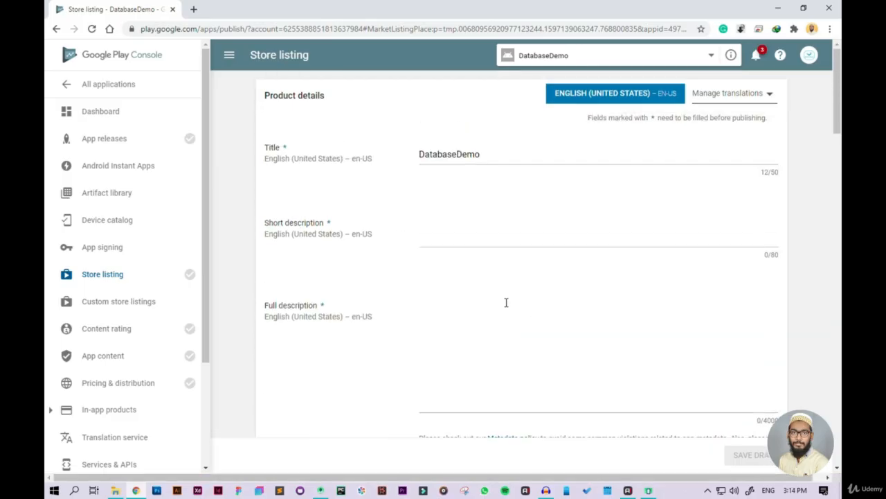
{"action": "scroll", "coordinate": [506, 303], "scroll_direction": "down", "scroll_amount": 5}
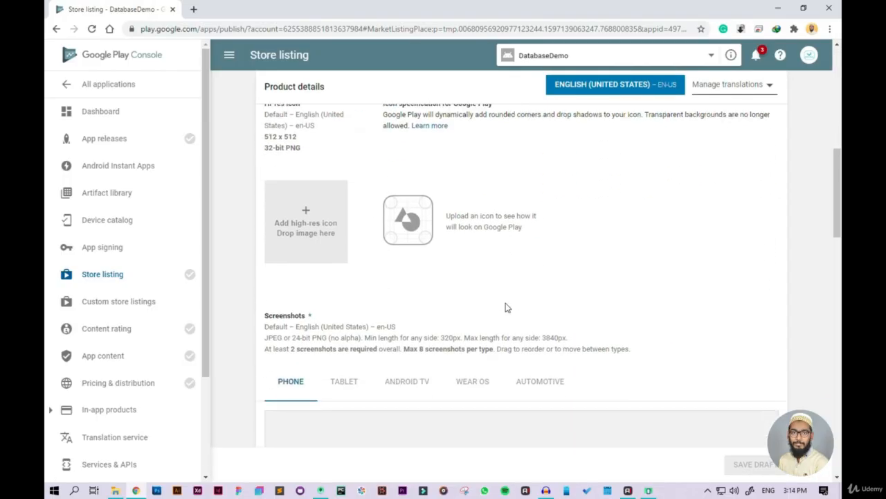
{"action": "scroll", "coordinate": [506, 308], "scroll_direction": "down", "scroll_amount": 4}
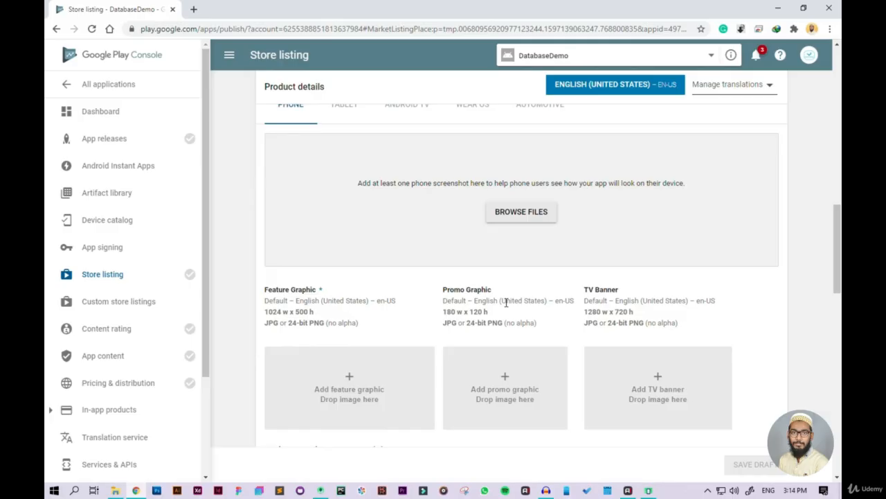
{"action": "scroll", "coordinate": [506, 303], "scroll_direction": "up", "scroll_amount": 3}
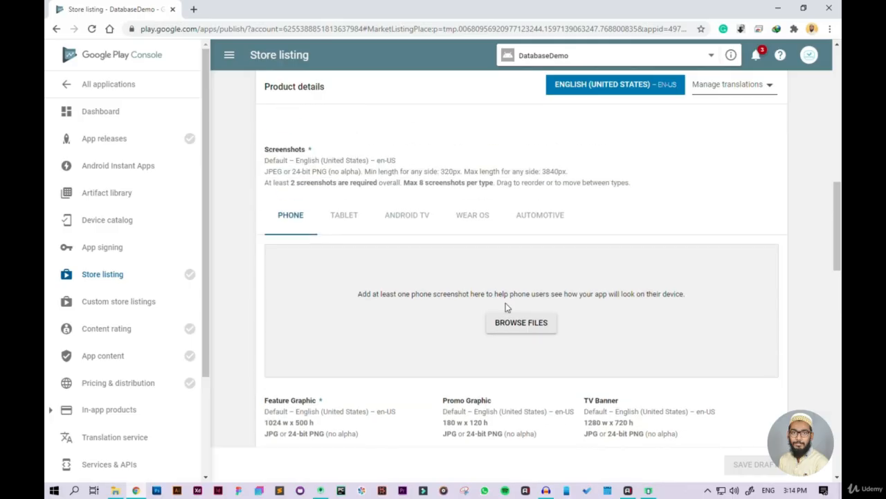
{"action": "scroll", "coordinate": [506, 307], "scroll_direction": "up", "scroll_amount": 5}
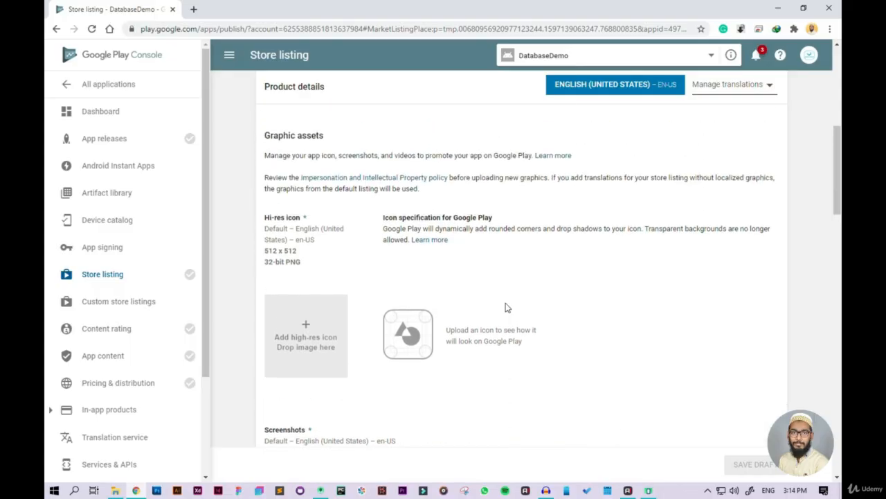
{"action": "scroll", "coordinate": [506, 307], "scroll_direction": "up", "scroll_amount": 1}
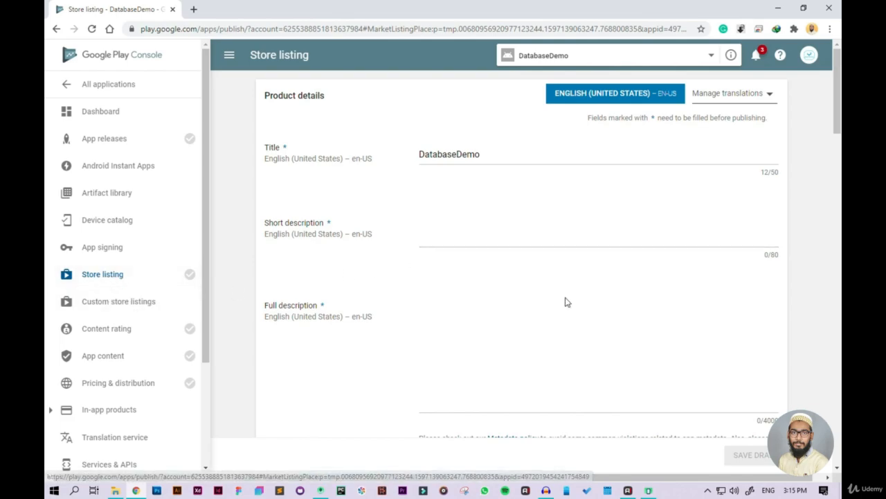
{"action": "scroll", "coordinate": [566, 301], "scroll_direction": "down", "scroll_amount": 2}
{"action": "scroll", "coordinate": [565, 302], "scroll_direction": "up", "scroll_amount": 2}
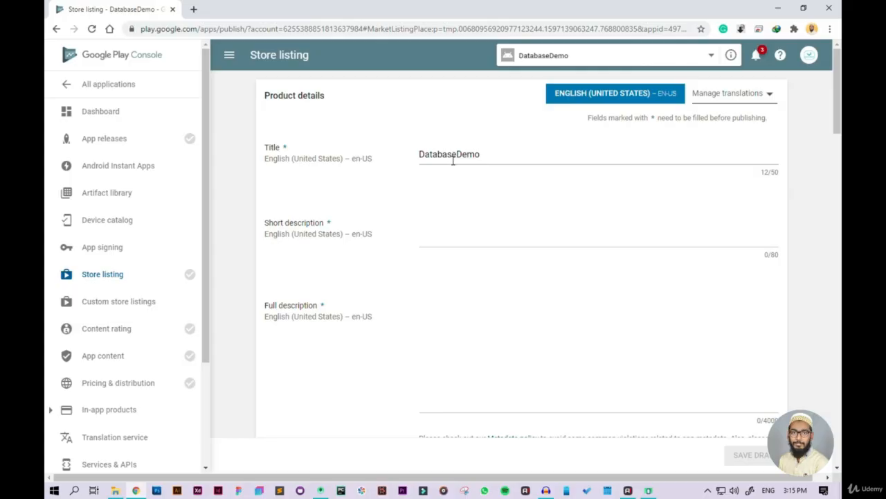
{"action": "scroll", "coordinate": [453, 163], "scroll_direction": "down", "scroll_amount": 2}
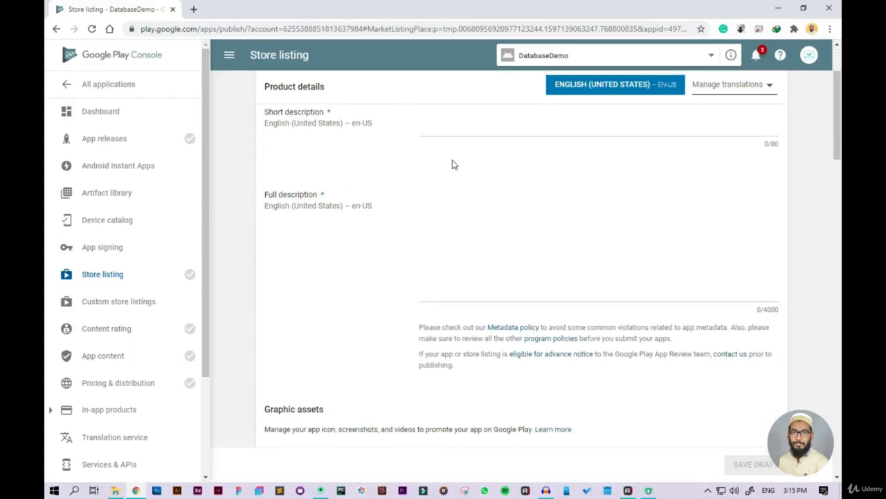
{"action": "scroll", "coordinate": [453, 162], "scroll_direction": "up", "scroll_amount": 2}
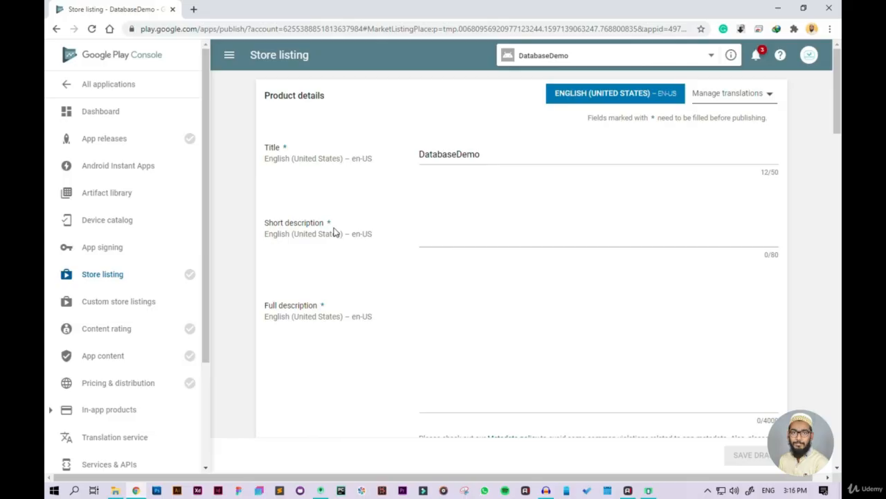
Step: Examine the graphic asset requirements of the store listing, covering the hi-res icon, phone screenshots, feature graphic, promo graphic and TV banner
{"action": "scroll", "coordinate": [333, 233], "scroll_direction": "down", "scroll_amount": 2}
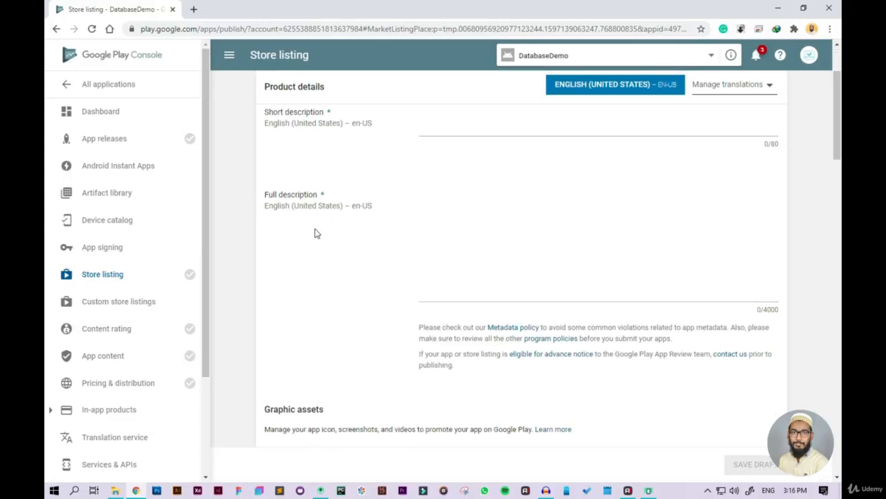
{"action": "scroll", "coordinate": [350, 135], "scroll_direction": "down", "scroll_amount": 5}
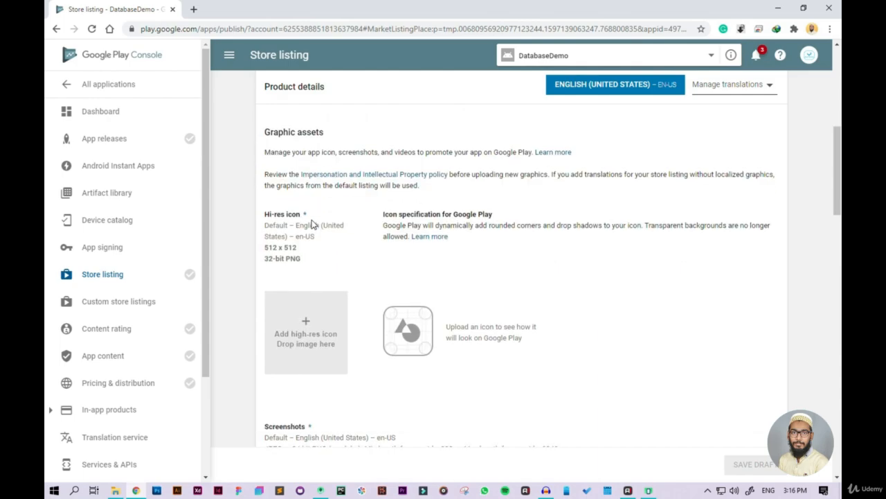
{"action": "scroll", "coordinate": [312, 224], "scroll_direction": "down", "scroll_amount": 1}
{"action": "scroll", "coordinate": [312, 222], "scroll_direction": "up", "scroll_amount": 2}
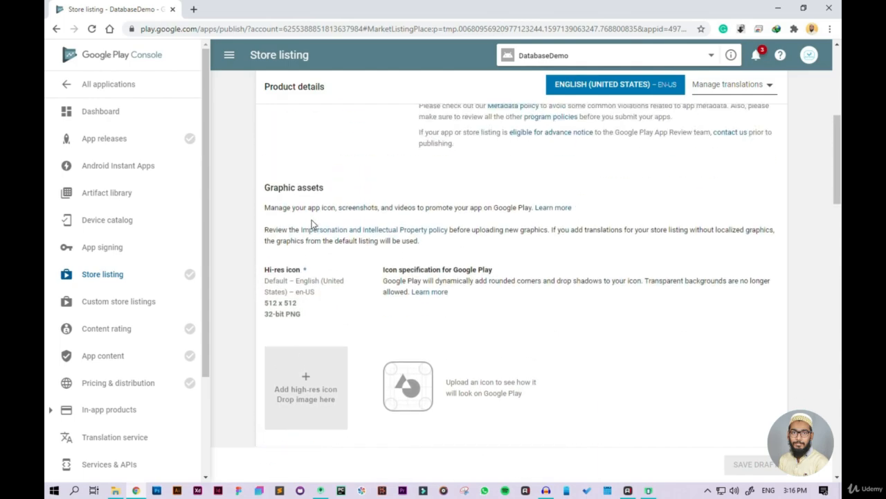
{"action": "scroll", "coordinate": [312, 223], "scroll_direction": "down", "scroll_amount": 1}
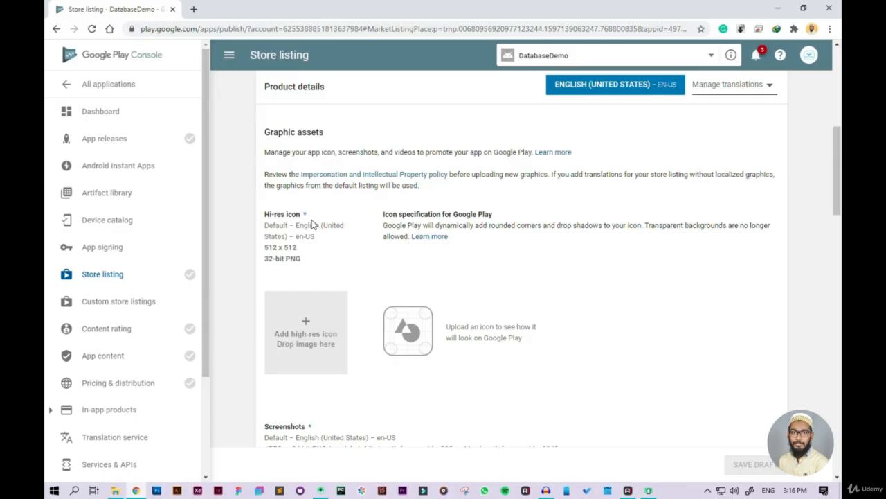
{"action": "scroll", "coordinate": [312, 224], "scroll_direction": "down", "scroll_amount": 1}
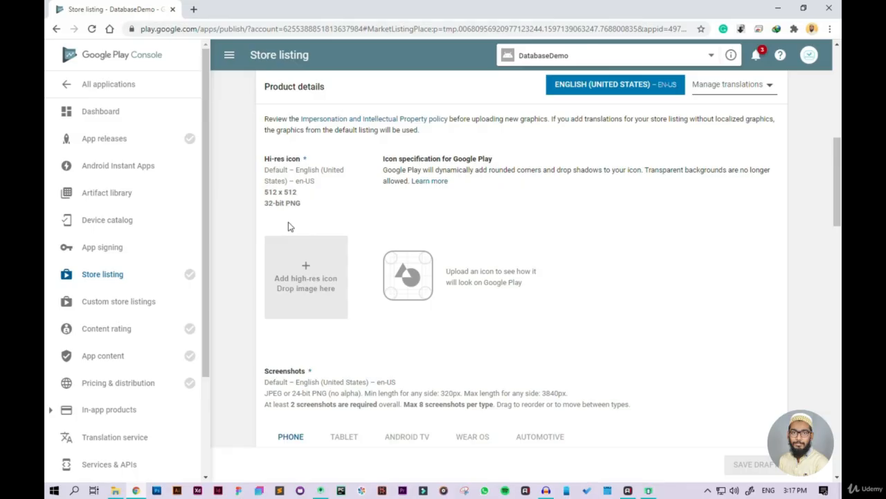
{"action": "scroll", "coordinate": [289, 227], "scroll_direction": "down", "scroll_amount": 2}
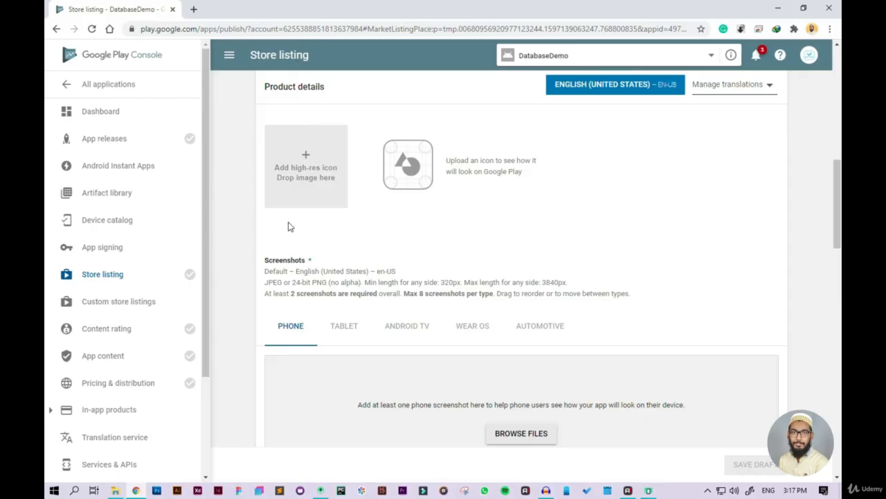
{"action": "scroll", "coordinate": [290, 226], "scroll_direction": "up", "scroll_amount": 2}
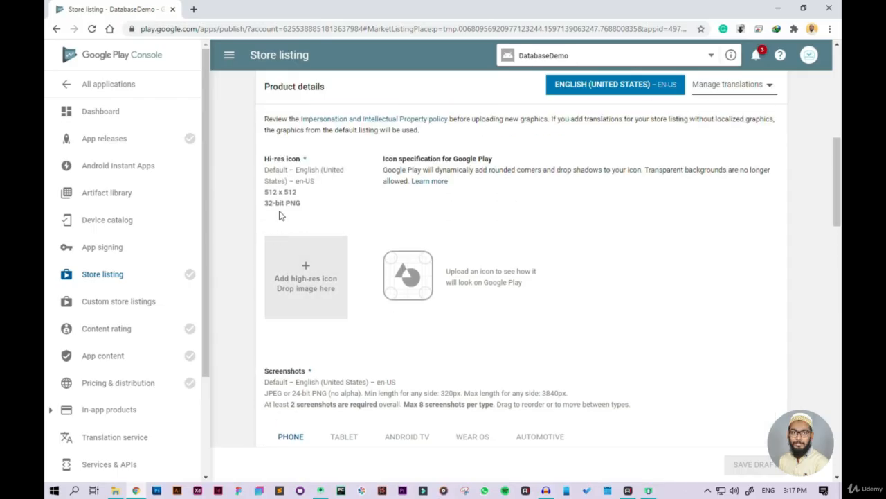
{"action": "scroll", "coordinate": [279, 216], "scroll_direction": "down", "scroll_amount": 4}
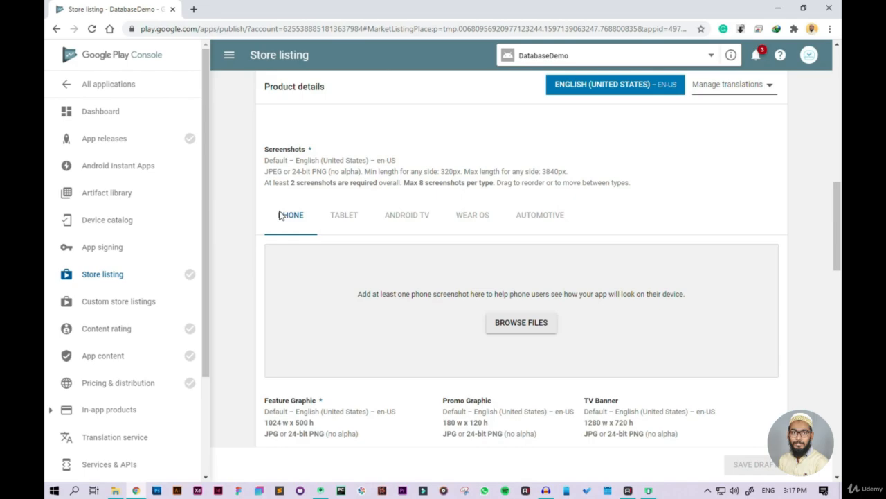
{"action": "scroll", "coordinate": [279, 216], "scroll_direction": "up", "scroll_amount": 2}
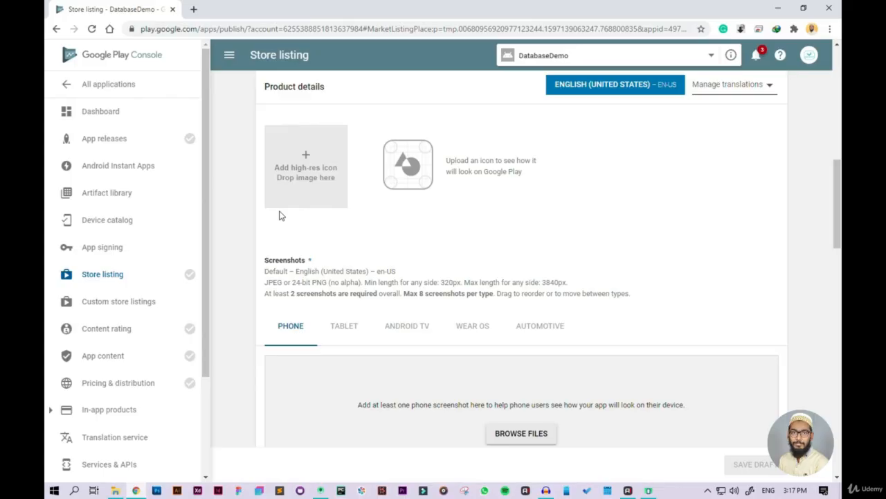
{"action": "scroll", "coordinate": [334, 262], "scroll_direction": "down", "scroll_amount": 3}
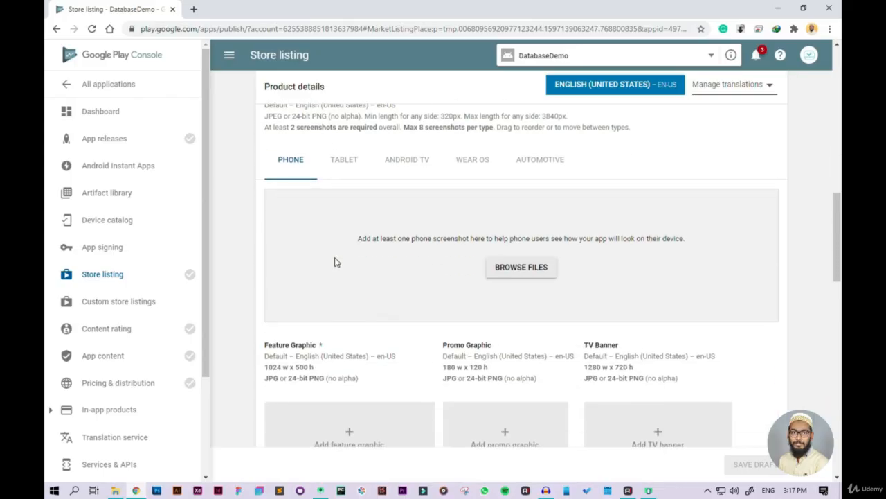
{"action": "scroll", "coordinate": [334, 261], "scroll_direction": "up", "scroll_amount": 1}
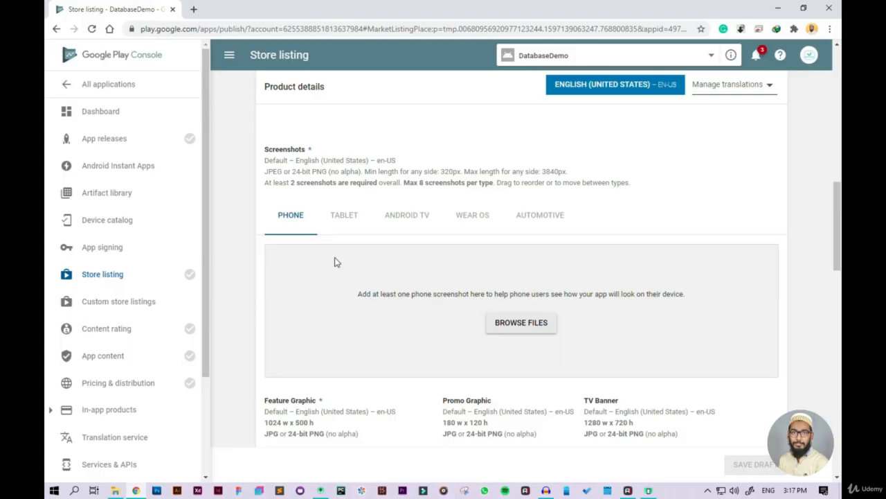
{"action": "scroll", "coordinate": [334, 261], "scroll_direction": "up", "scroll_amount": 1}
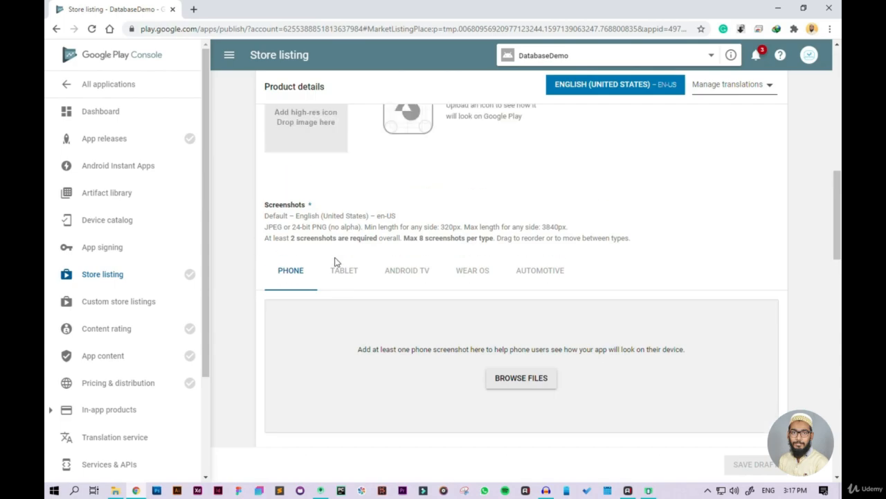
{"action": "scroll", "coordinate": [335, 262], "scroll_direction": "down", "scroll_amount": 5}
{"action": "scroll", "coordinate": [334, 261], "scroll_direction": "up", "scroll_amount": 1}
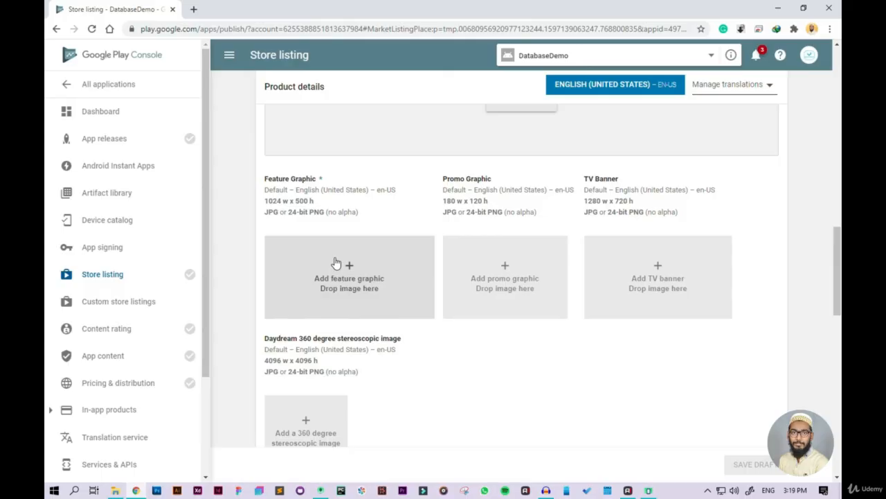
{"action": "scroll", "coordinate": [336, 263], "scroll_direction": "down", "scroll_amount": 4}
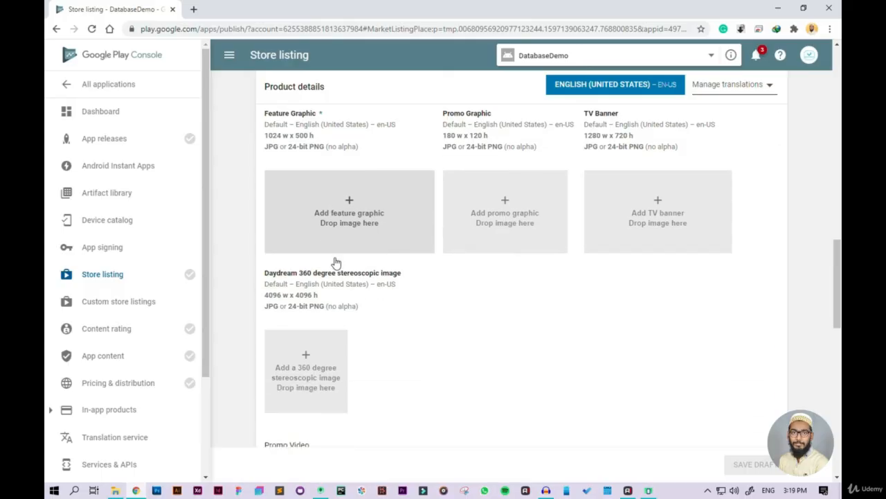
Step: Examine the application type choices without selecting one, plus the category, tags, content rating and contact details fields of the store listing
{"action": "scroll", "coordinate": [337, 262], "scroll_direction": "down", "scroll_amount": 2}
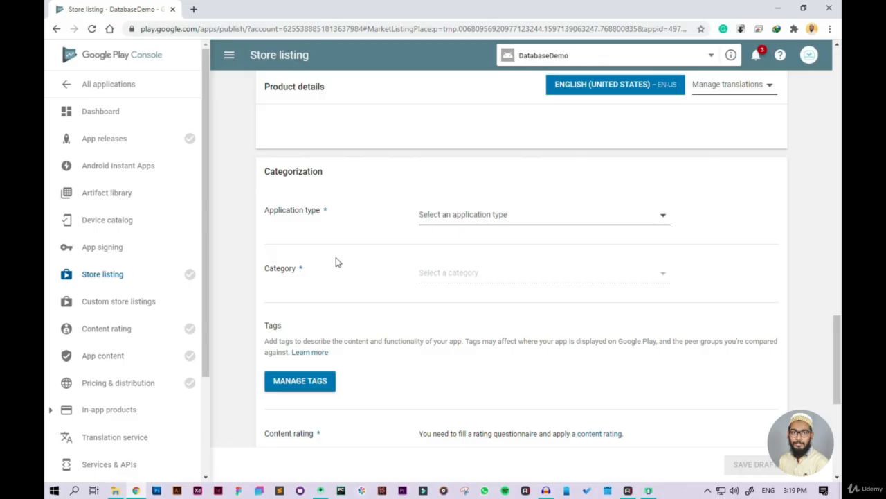
{"action": "scroll", "coordinate": [337, 260], "scroll_direction": "down", "scroll_amount": 1}
{"action": "left_click", "coordinate": [529, 170]}
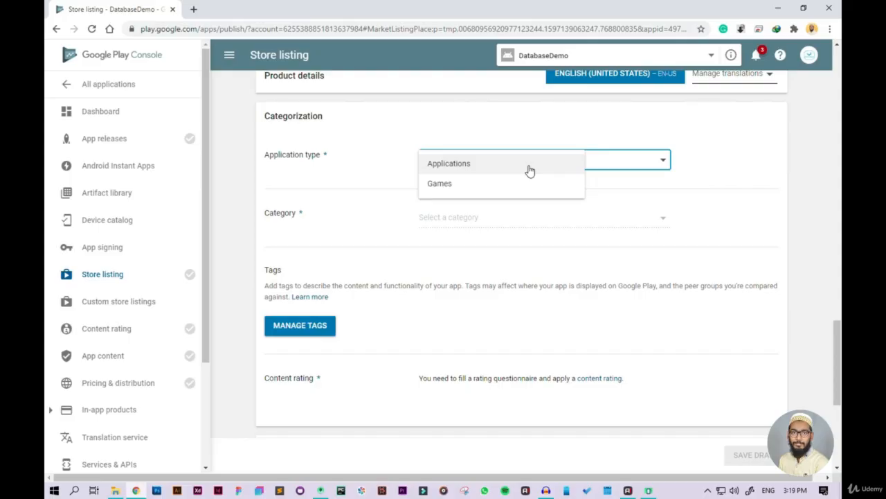
{"action": "left_click", "coordinate": [533, 212]}
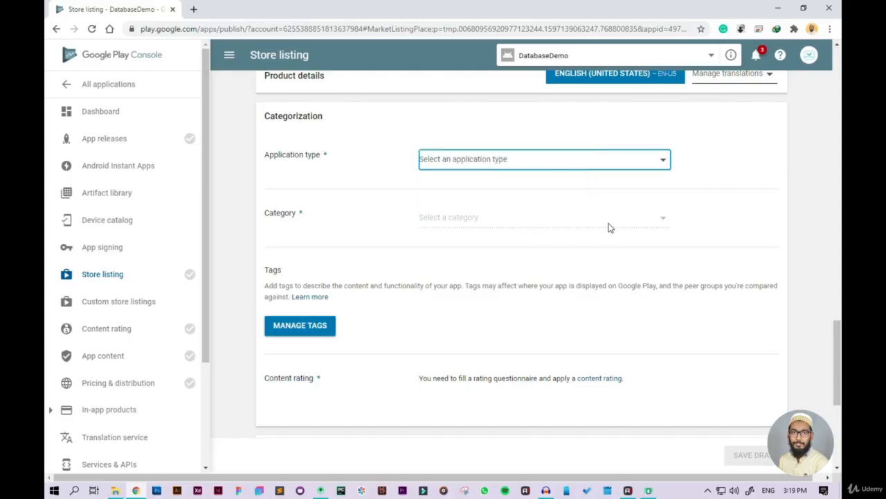
{"action": "scroll", "coordinate": [610, 227], "scroll_direction": "down", "scroll_amount": 2}
{"action": "scroll", "coordinate": [608, 226], "scroll_direction": "up", "scroll_amount": 1}
{"action": "scroll", "coordinate": [609, 227], "scroll_direction": "down", "scroll_amount": 2}
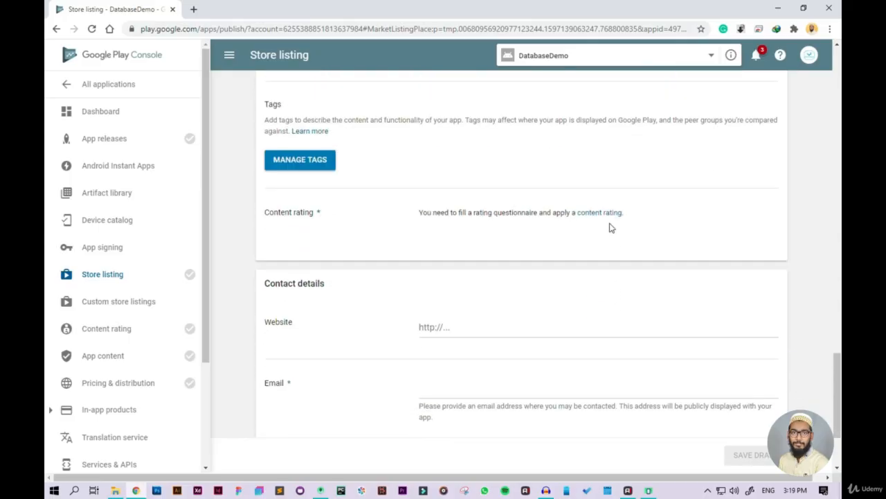
{"action": "scroll", "coordinate": [416, 215], "scroll_direction": "down", "scroll_amount": 2}
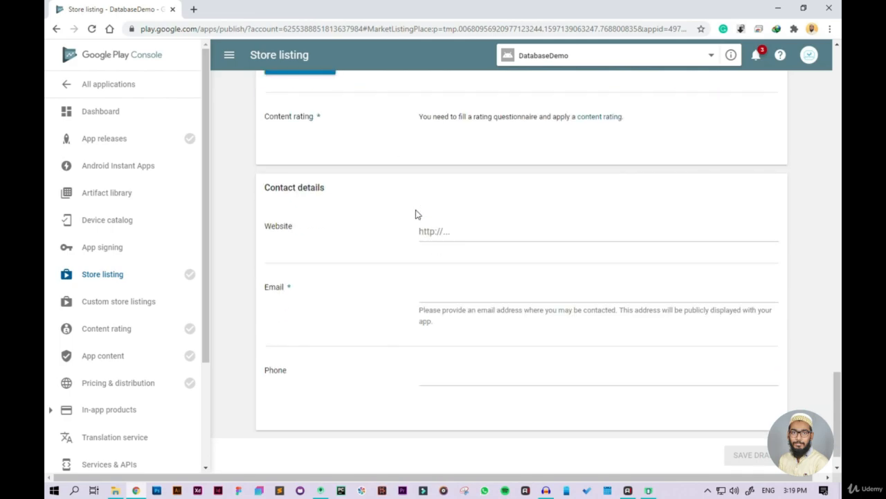
{"action": "scroll", "coordinate": [415, 214], "scroll_direction": "up", "scroll_amount": 2}
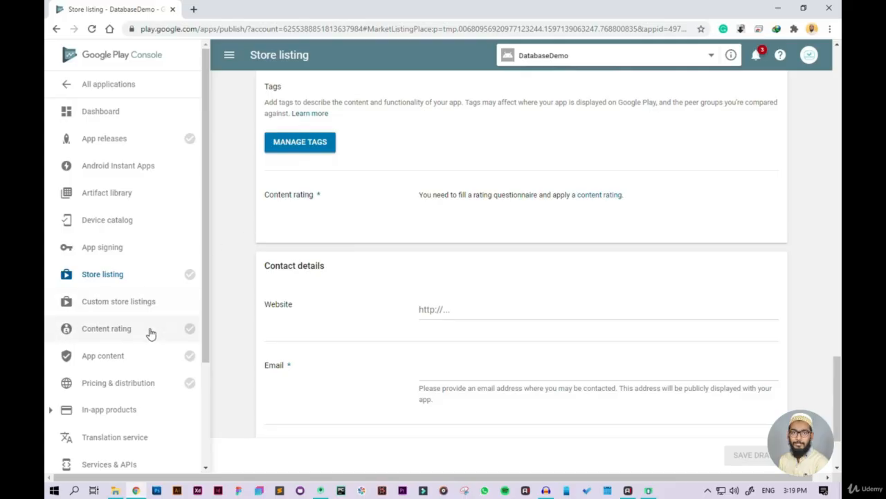
{"action": "scroll", "coordinate": [424, 271], "scroll_direction": "down", "scroll_amount": 3}
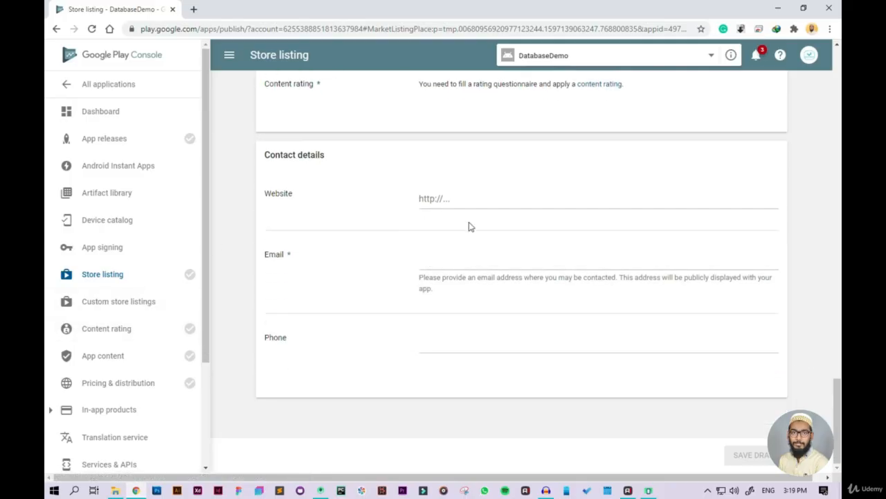
Step: Open the app's content rating page and review the requirements for the rating questionnaire
{"action": "scroll", "coordinate": [470, 224], "scroll_direction": "up", "scroll_amount": 2}
{"action": "scroll", "coordinate": [471, 224], "scroll_direction": "down", "scroll_amount": 2}
{"action": "left_click", "coordinate": [118, 338]}
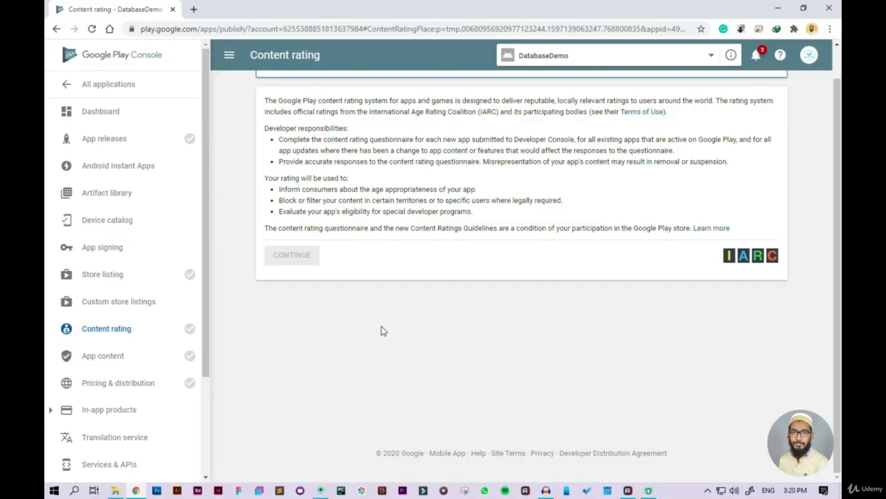
{"action": "left_click", "coordinate": [100, 335]}
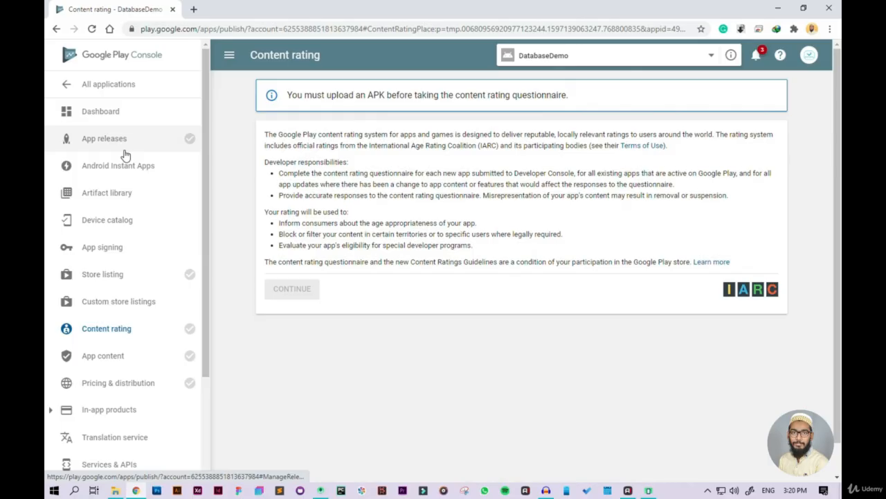
Step: Open the app releases page and review the production, beta, alpha and internal test tracks and the pre-registration section
{"action": "left_click", "coordinate": [124, 154]}
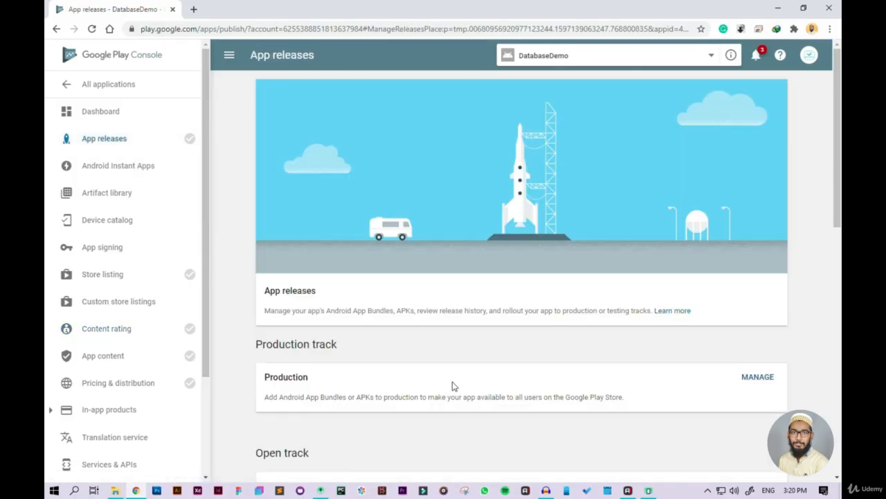
{"action": "scroll", "coordinate": [452, 385], "scroll_direction": "down", "scroll_amount": 5}
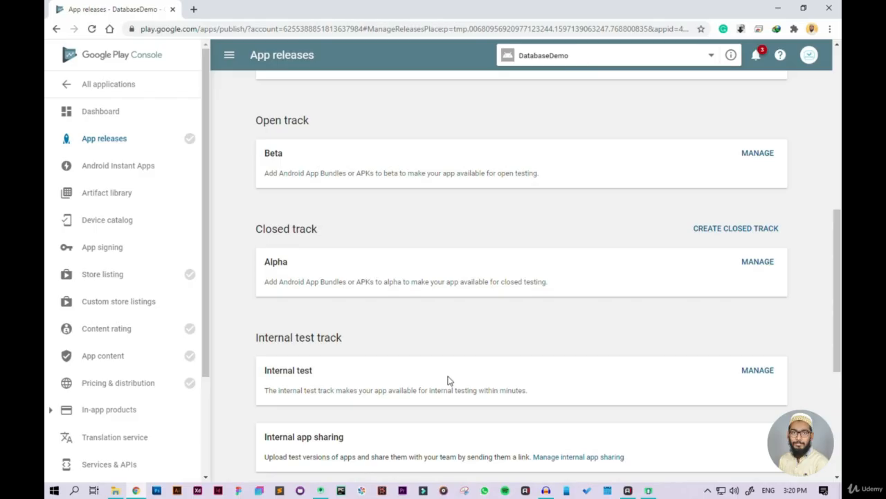
{"action": "scroll", "coordinate": [448, 380], "scroll_direction": "up", "scroll_amount": 4}
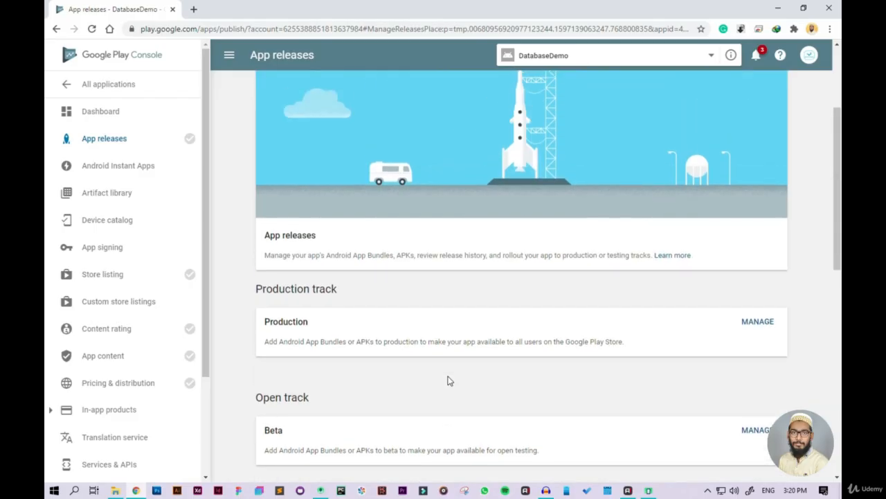
{"action": "scroll", "coordinate": [447, 380], "scroll_direction": "down", "scroll_amount": 3}
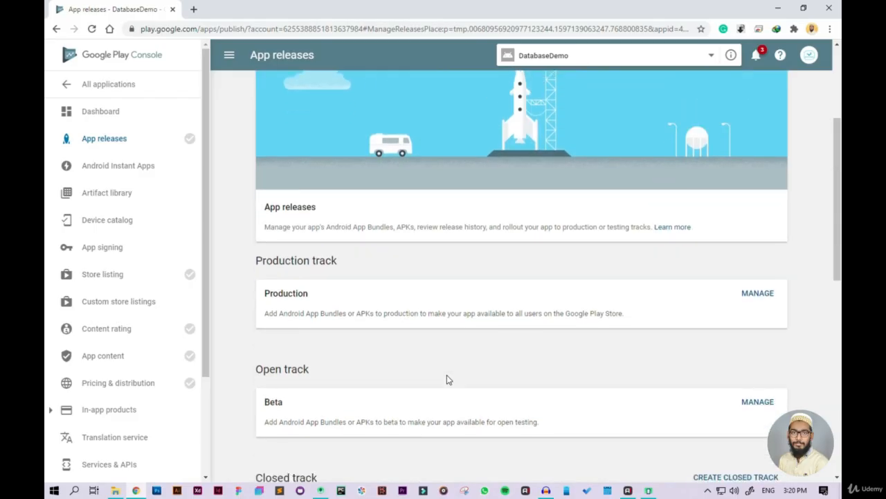
{"action": "scroll", "coordinate": [447, 378], "scroll_direction": "up", "scroll_amount": 3}
{"action": "scroll", "coordinate": [446, 376], "scroll_direction": "down", "scroll_amount": 1}
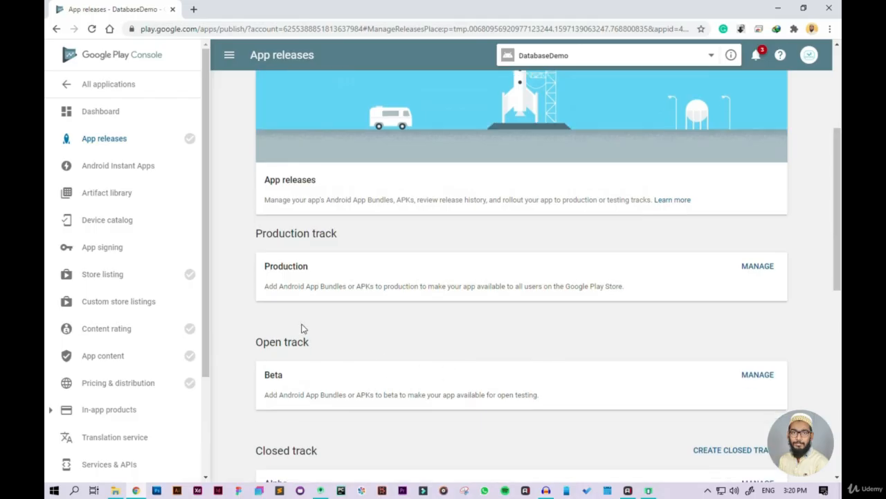
{"action": "scroll", "coordinate": [310, 274], "scroll_direction": "down", "scroll_amount": 1}
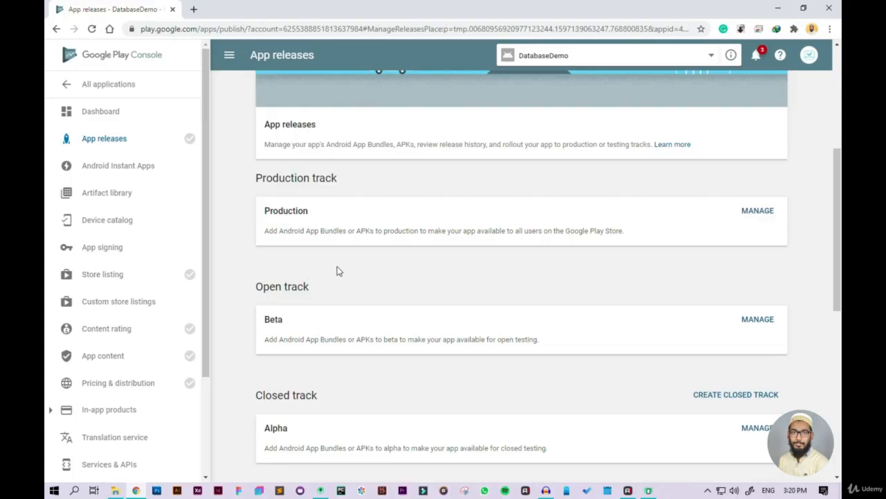
{"action": "scroll", "coordinate": [337, 271], "scroll_direction": "down", "scroll_amount": 2}
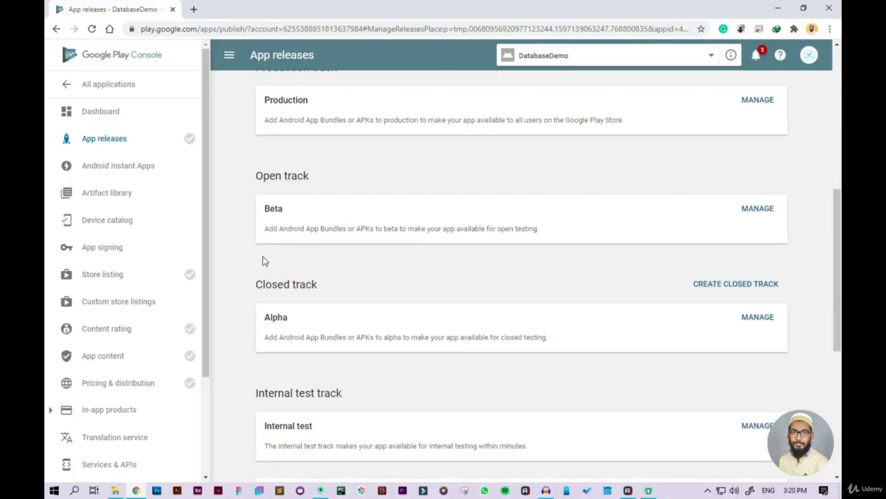
{"action": "scroll", "coordinate": [263, 261], "scroll_direction": "down", "scroll_amount": 1}
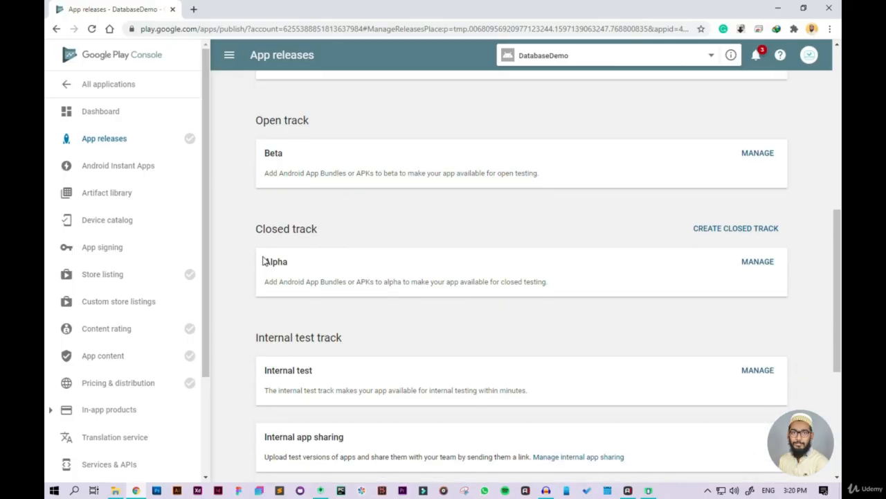
{"action": "scroll", "coordinate": [313, 334], "scroll_direction": "down", "scroll_amount": 4}
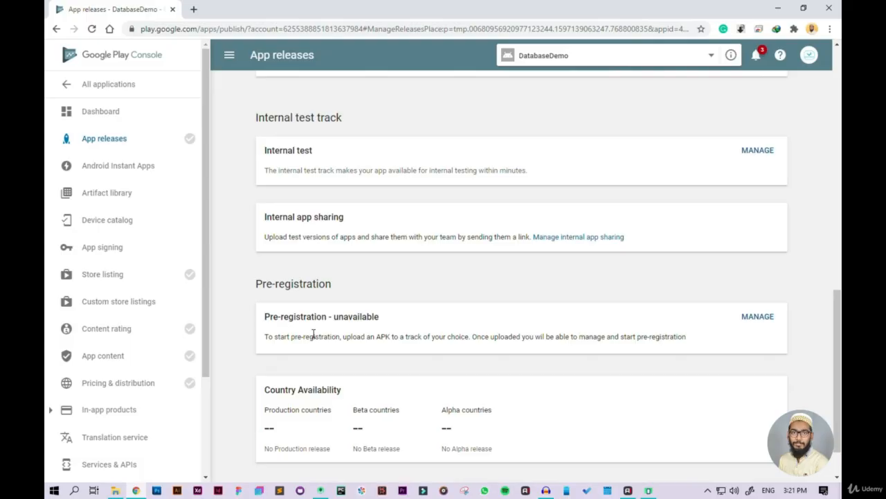
Step: Create a new release on the production track and let Google manage and protect the app signing key
{"action": "scroll", "coordinate": [313, 336], "scroll_direction": "up", "scroll_amount": 10}
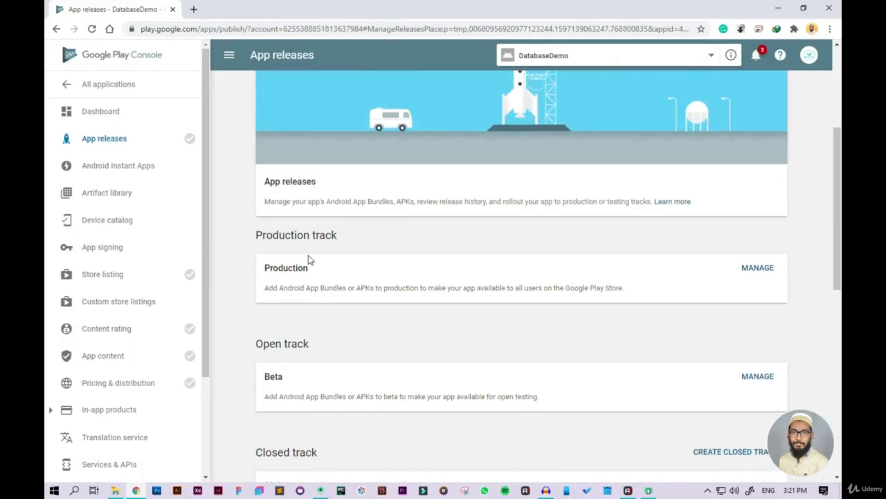
{"action": "left_click", "coordinate": [754, 272]}
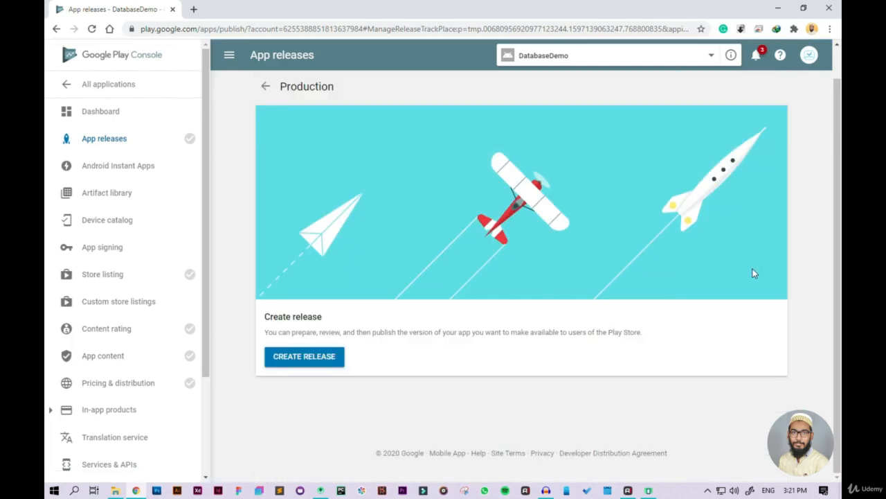
{"action": "left_click", "coordinate": [332, 366]}
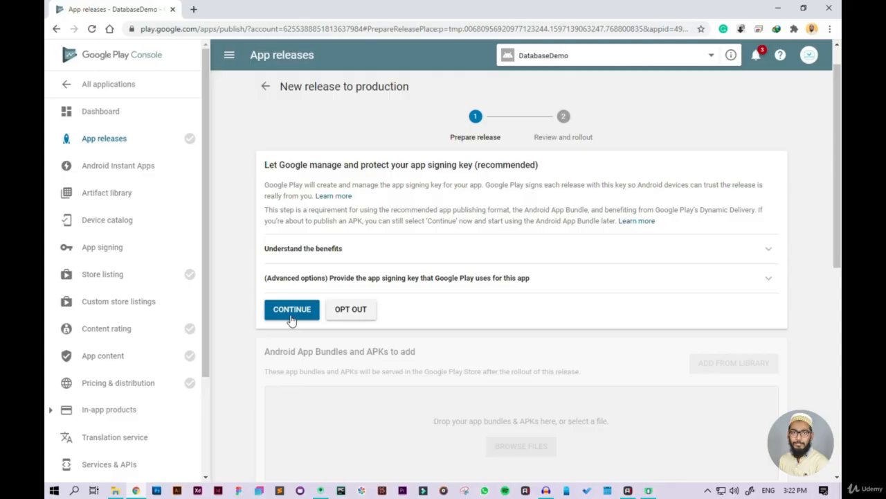
{"action": "left_click", "coordinate": [291, 310]}
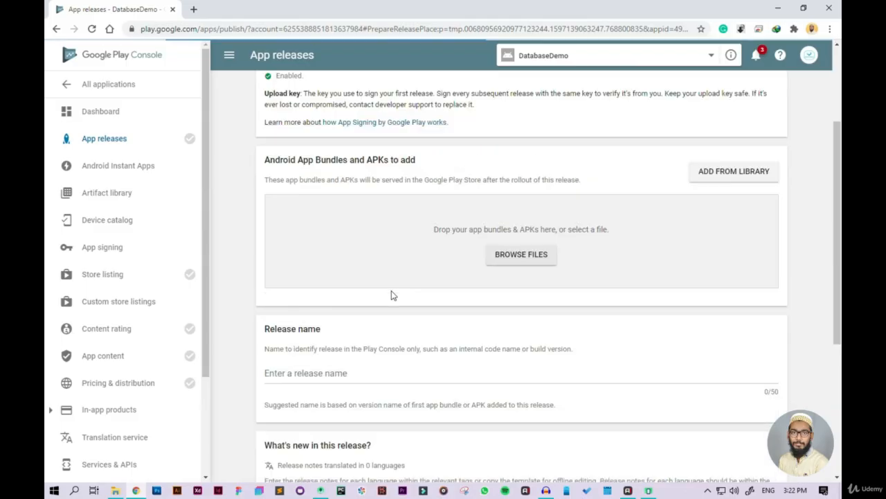
Step: Upload app-release.apk from the DatabaseDemo release folder to the new production release
{"action": "scroll", "coordinate": [524, 257], "scroll_direction": "down", "scroll_amount": 1}
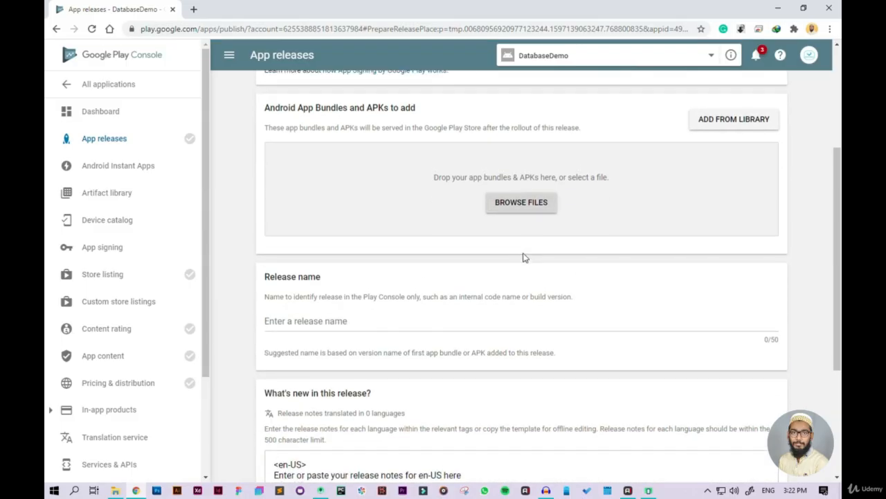
{"action": "scroll", "coordinate": [624, 321], "scroll_direction": "up", "scroll_amount": 2}
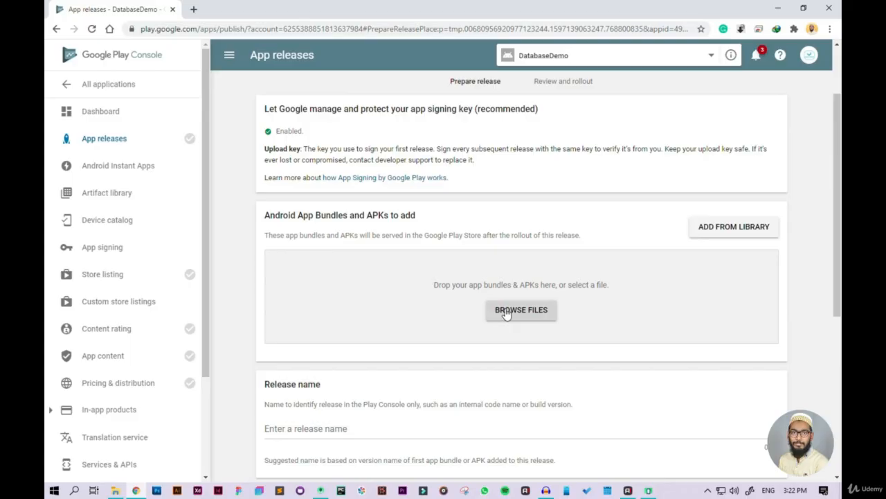
{"action": "key", "text": "alt+Tab"}
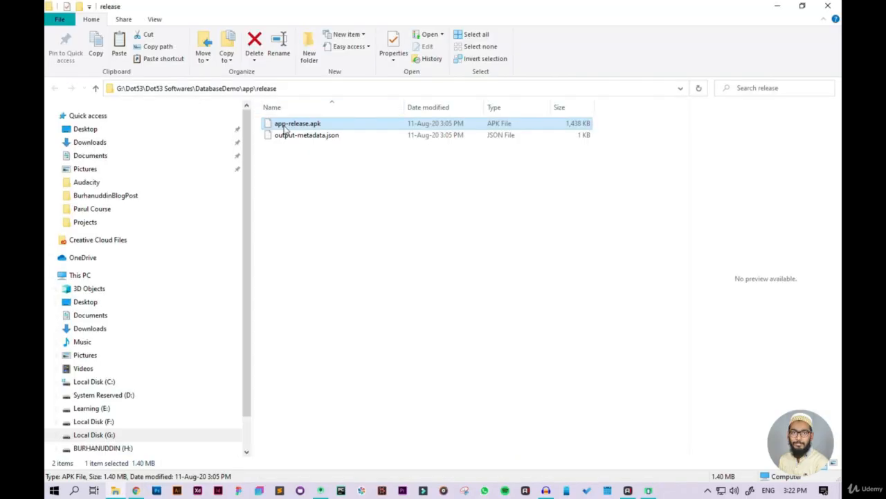
{"action": "left_click_drag", "start_coordinate": [287, 125], "coordinate": [456, 283]}
{"action": "key", "text": "alt+Tab"}
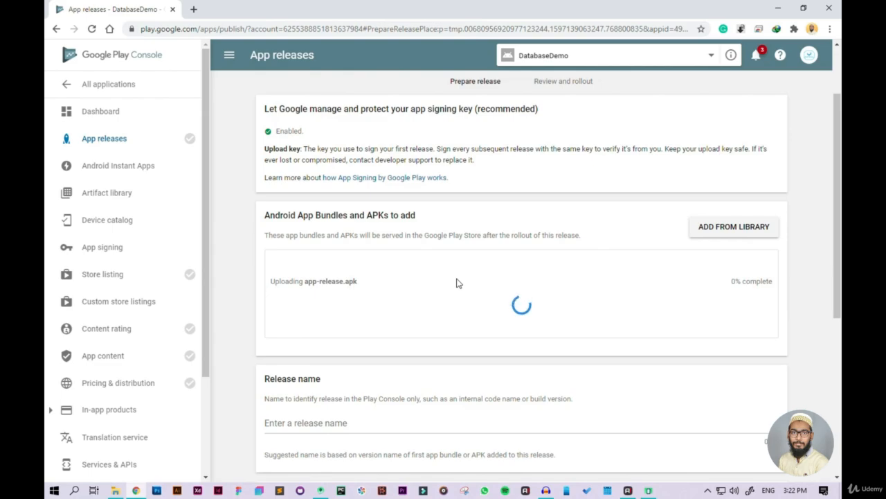
{"action": "scroll", "coordinate": [457, 282], "scroll_direction": "down", "scroll_amount": 2}
{"action": "scroll", "coordinate": [457, 283], "scroll_direction": "up", "scroll_amount": 2}
{"action": "scroll", "coordinate": [464, 249], "scroll_direction": "down", "scroll_amount": 2}
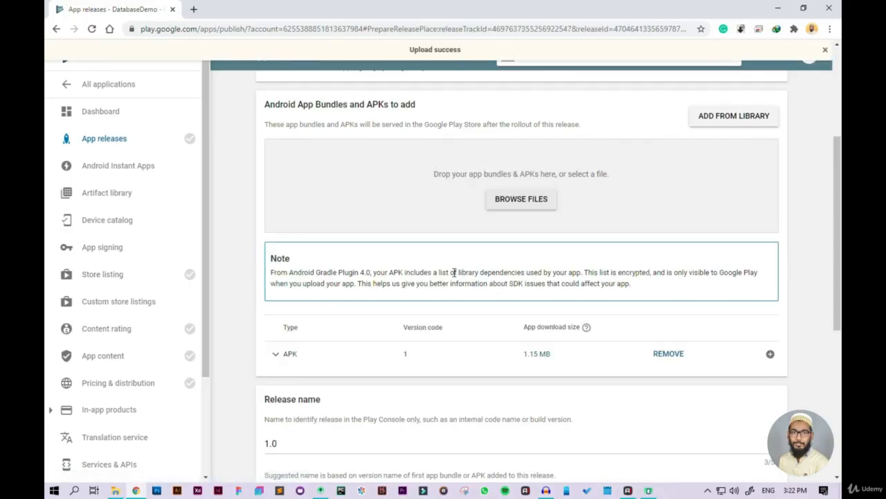
Step: Save the production release with the suggested release name and the unedited en-US release notes template
{"action": "scroll", "coordinate": [453, 274], "scroll_direction": "down", "scroll_amount": 1}
{"action": "scroll", "coordinate": [454, 277], "scroll_direction": "down", "scroll_amount": 2}
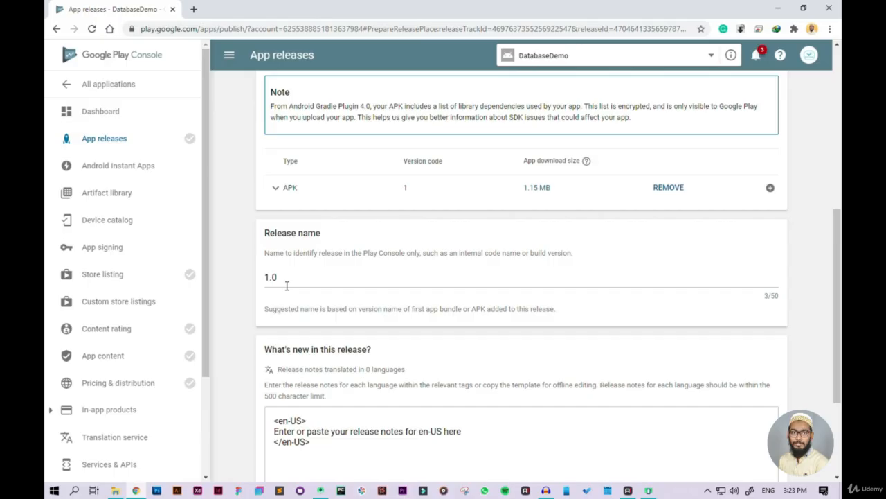
{"action": "scroll", "coordinate": [286, 285], "scroll_direction": "down", "scroll_amount": 3}
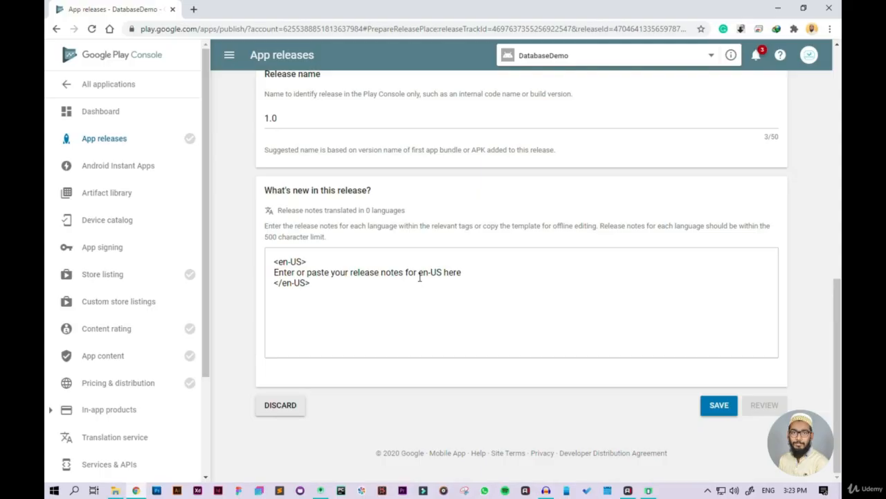
{"action": "left_click", "coordinate": [709, 408]}
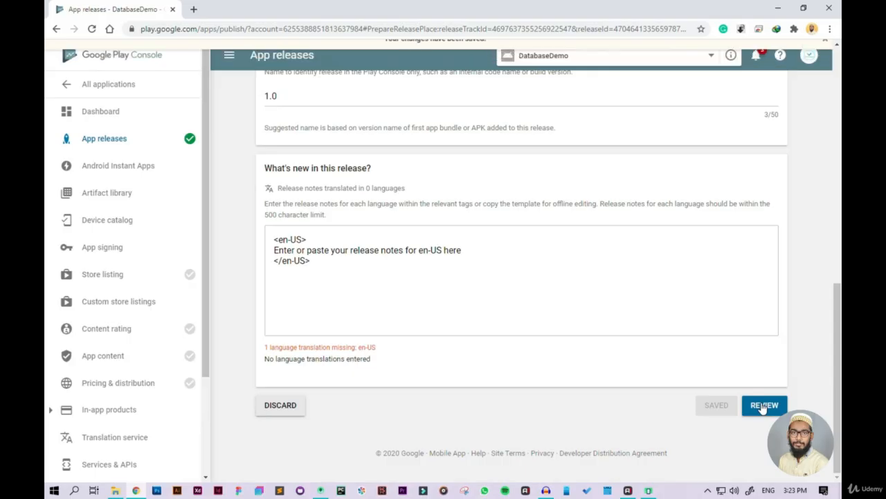
Step: Start the content rating questionnaire, review the app categories and try to choose Reference, News, or Educational
{"action": "left_click", "coordinate": [110, 346]}
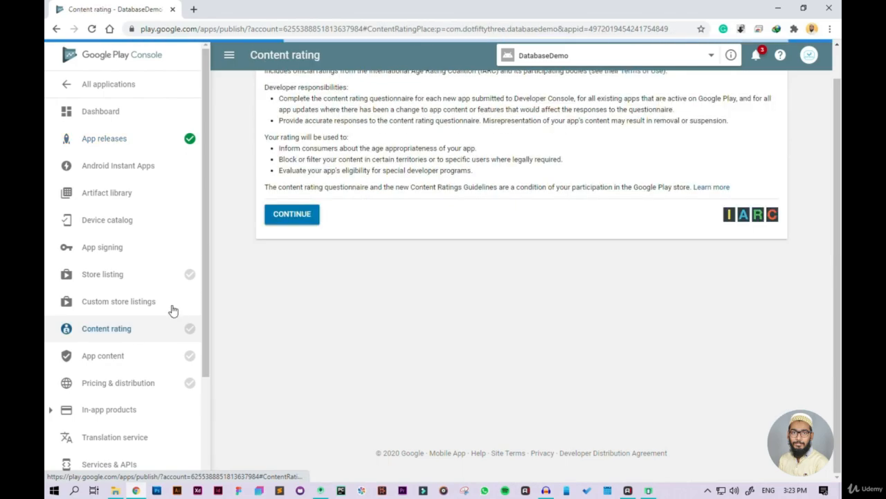
{"action": "scroll", "coordinate": [297, 240], "scroll_direction": "up", "scroll_amount": 1}
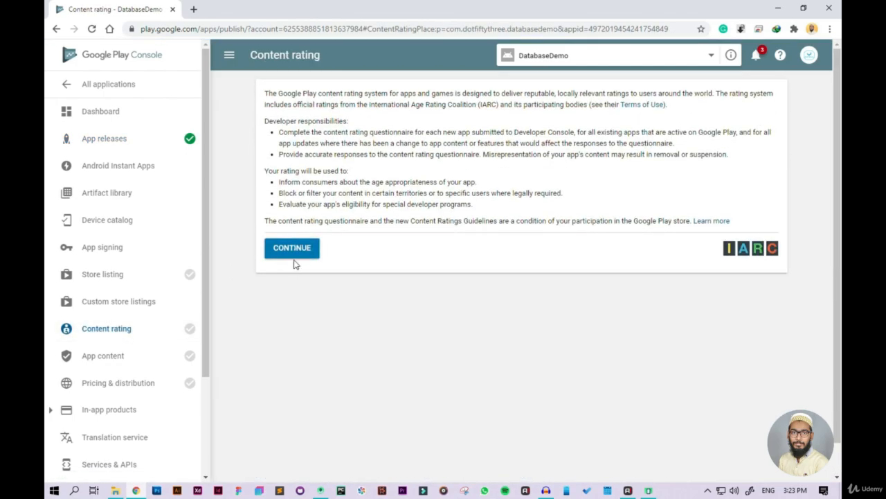
{"action": "left_click", "coordinate": [292, 250]}
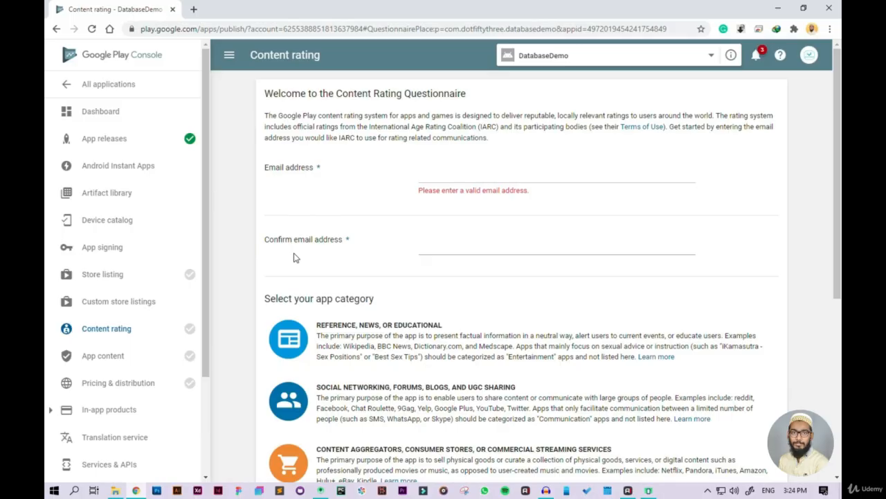
{"action": "scroll", "coordinate": [305, 255], "scroll_direction": "down", "scroll_amount": 2}
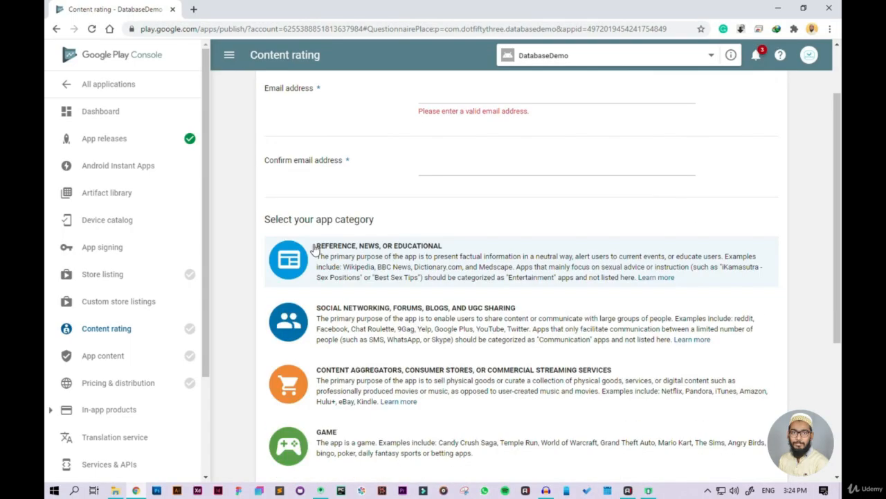
{"action": "scroll", "coordinate": [367, 232], "scroll_direction": "up", "scroll_amount": 2}
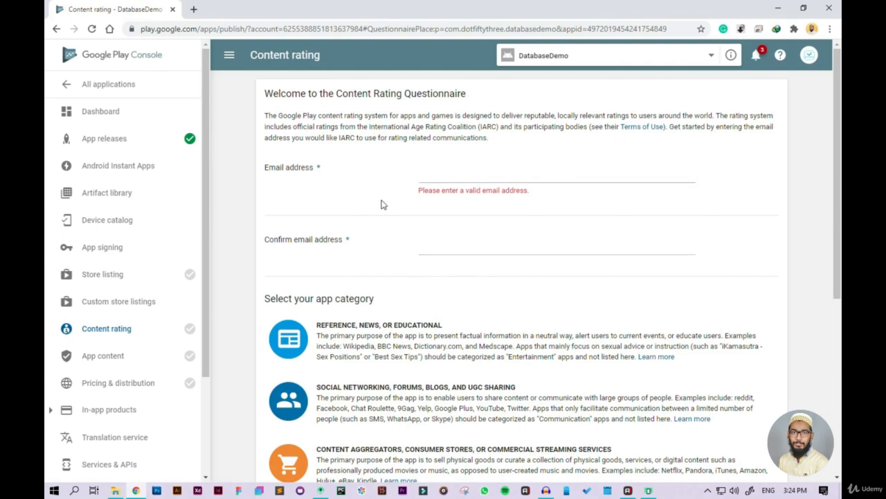
{"action": "scroll", "coordinate": [406, 257], "scroll_direction": "down", "scroll_amount": 4}
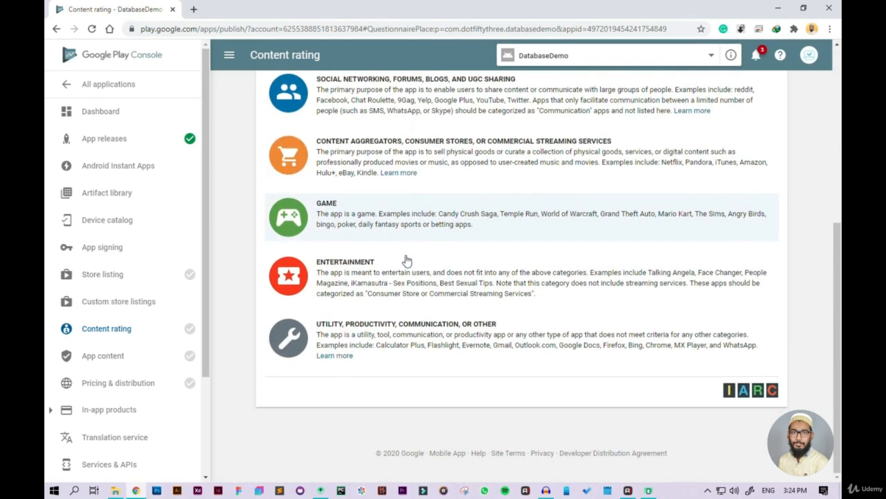
{"action": "scroll", "coordinate": [407, 259], "scroll_direction": "up", "scroll_amount": 3}
{"action": "scroll", "coordinate": [407, 259], "scroll_direction": "down", "scroll_amount": 1}
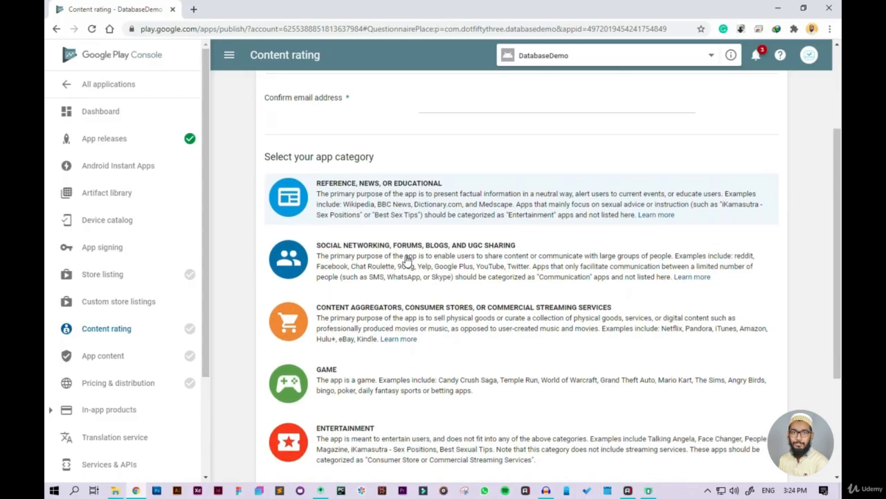
{"action": "left_click", "coordinate": [430, 189]}
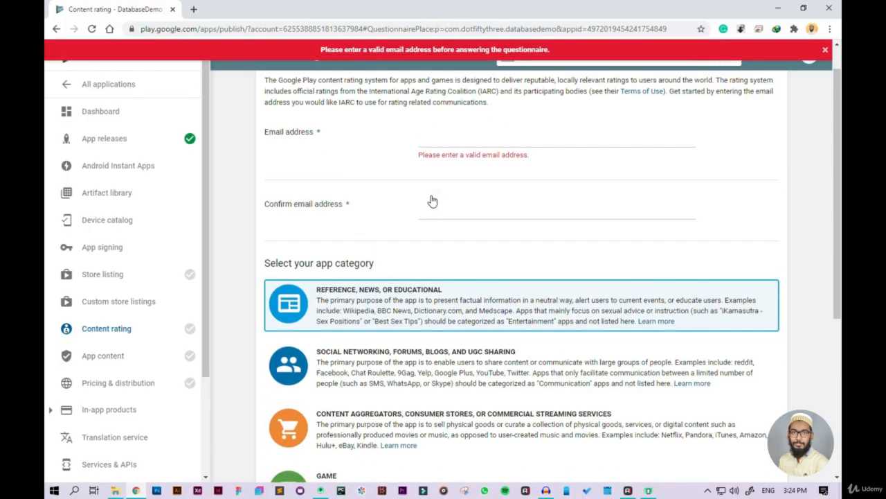
Step: Enter the contact e-mail address in the content rating questionnaire and repeat it in the confirmation field
{"action": "left_click", "coordinate": [454, 174]}
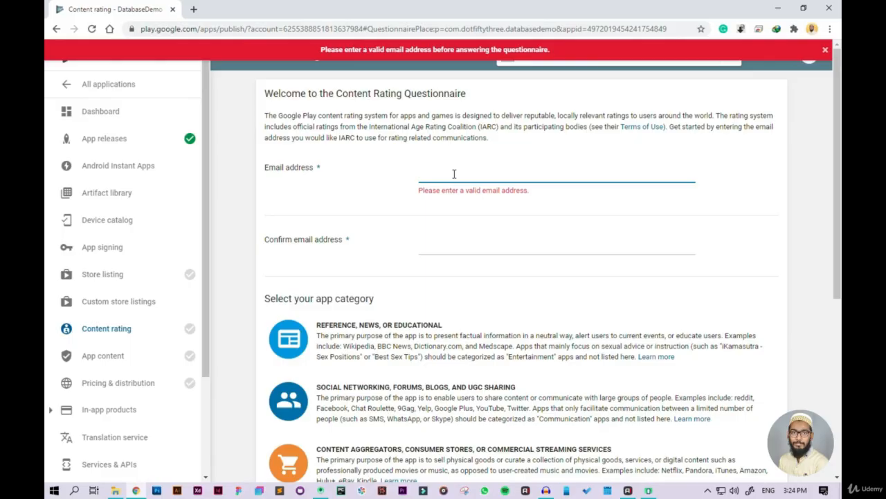
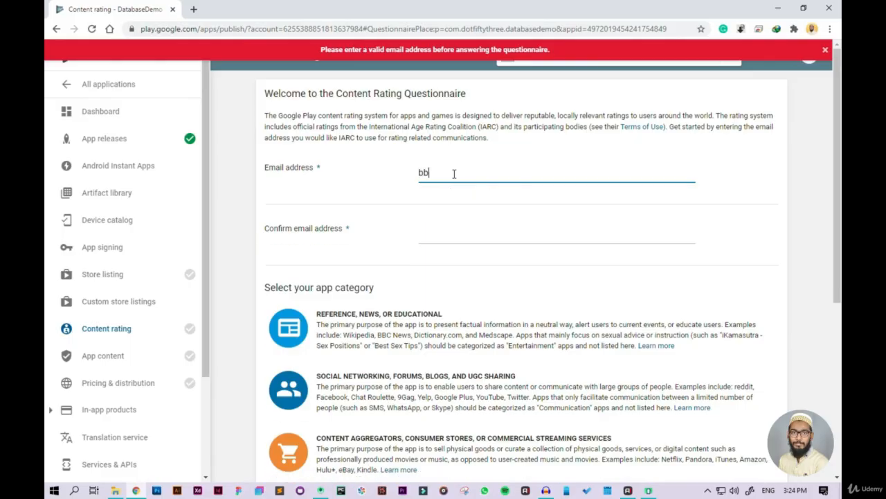
{"action": "key", "text": "Tab"}
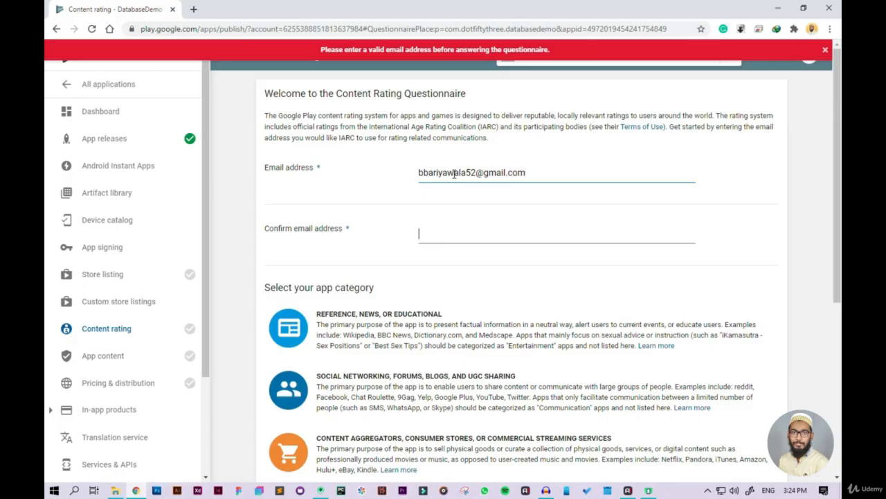
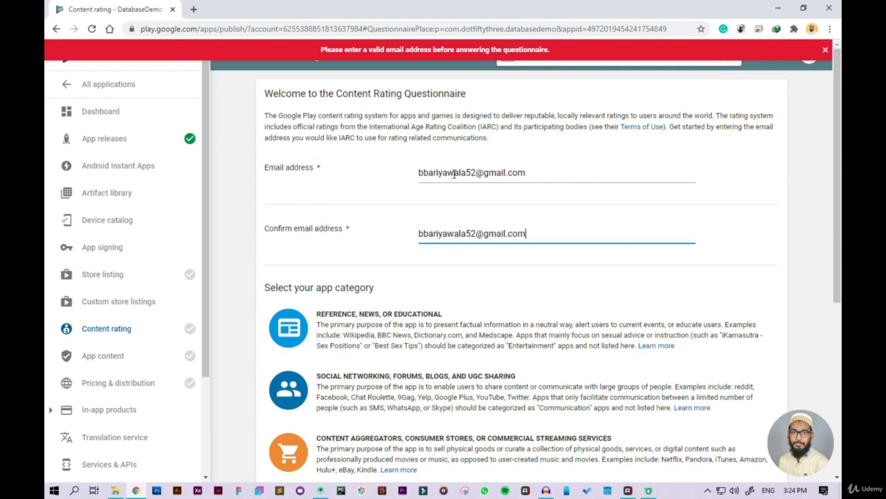
{"action": "scroll", "coordinate": [363, 229], "scroll_direction": "down", "scroll_amount": 3}
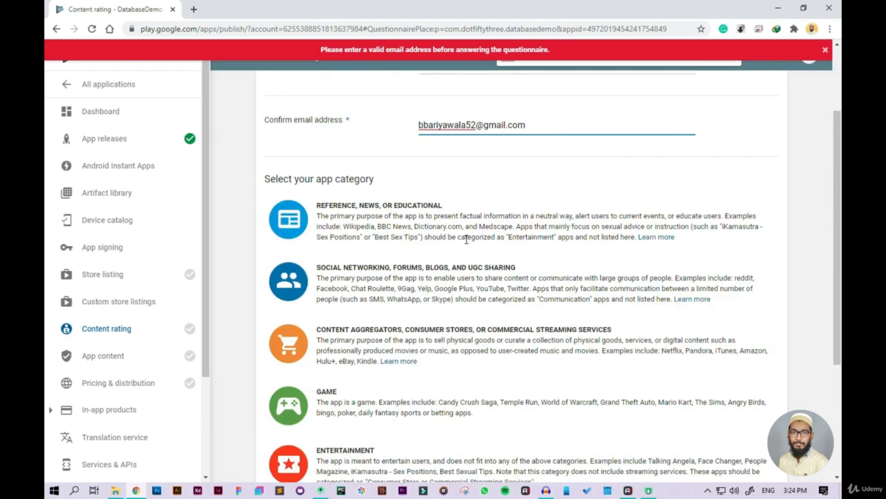
Step: Choose Reference, News, or Educational as the app category in the content rating questionnaire
{"action": "scroll", "coordinate": [363, 236], "scroll_direction": "up", "scroll_amount": 2}
{"action": "left_click", "coordinate": [388, 279]}
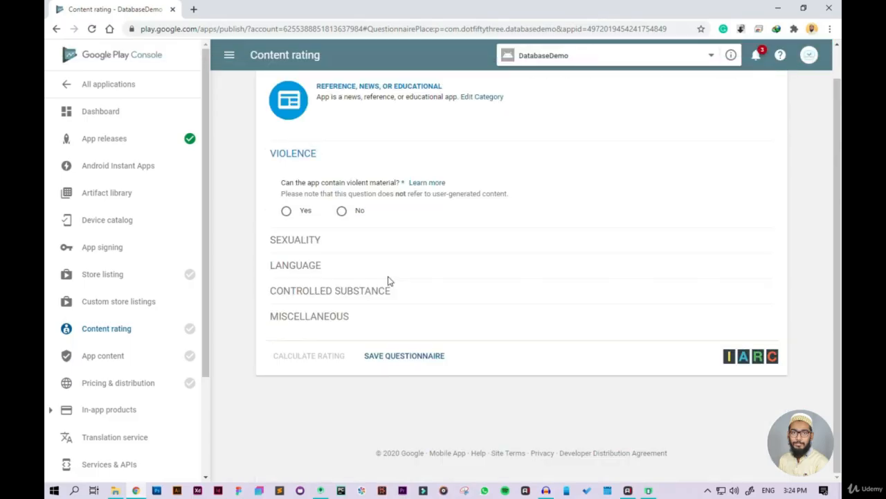
{"action": "scroll", "coordinate": [309, 302], "scroll_direction": "up", "scroll_amount": 1}
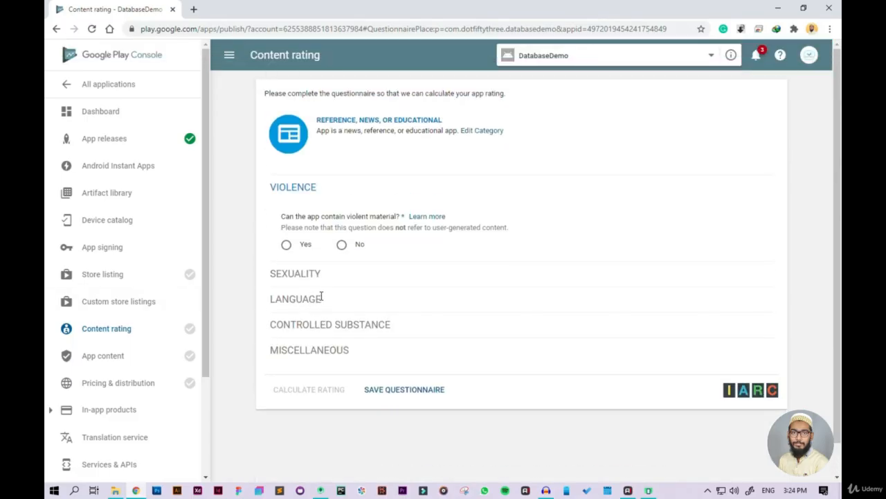
Step: Answer No to the violence, sexuality, offensive language and controlled substance questions in the content rating questionnaire
{"action": "left_click", "coordinate": [342, 246]}
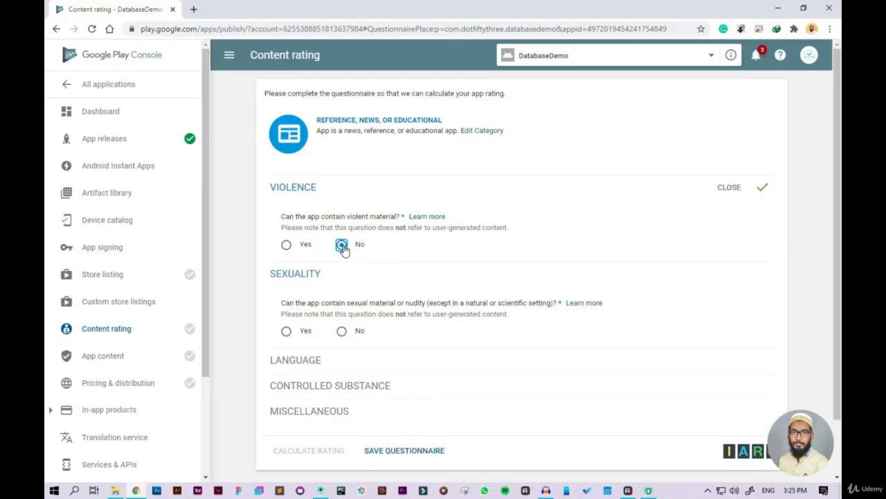
{"action": "left_click", "coordinate": [341, 331]}
{"action": "scroll", "coordinate": [347, 316], "scroll_direction": "down", "scroll_amount": 3}
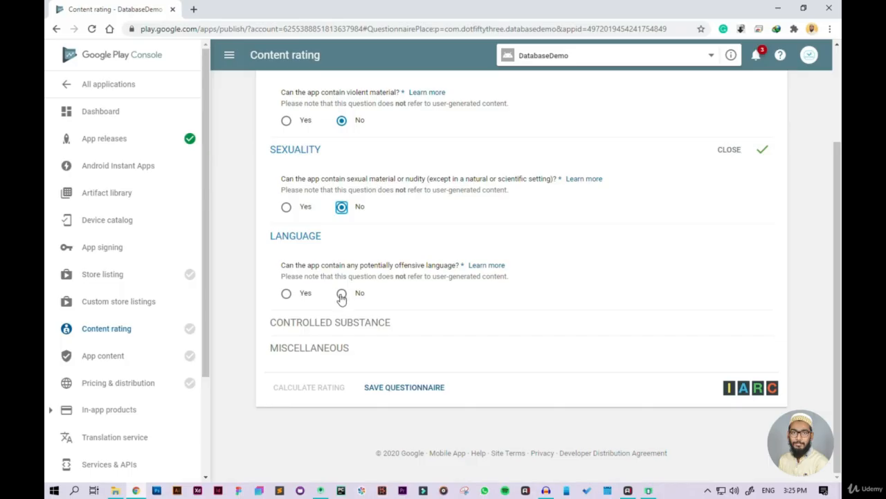
{"action": "left_click", "coordinate": [341, 293]}
{"action": "scroll", "coordinate": [341, 295], "scroll_direction": "down", "scroll_amount": 1}
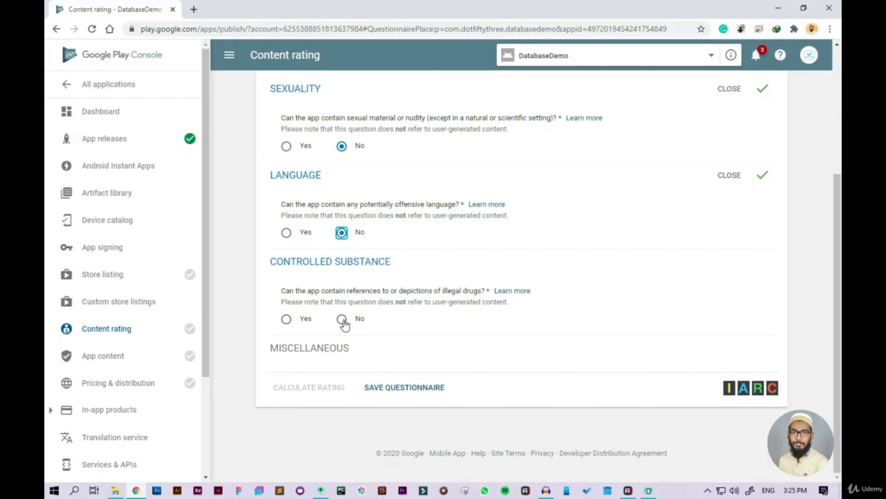
{"action": "left_click", "coordinate": [342, 319]}
Step: Answer No to the Miscellaneous questions on user interaction, location sharing and digital purchases, and review all questionnaire answers
{"action": "scroll", "coordinate": [345, 332], "scroll_direction": "down", "scroll_amount": 2}
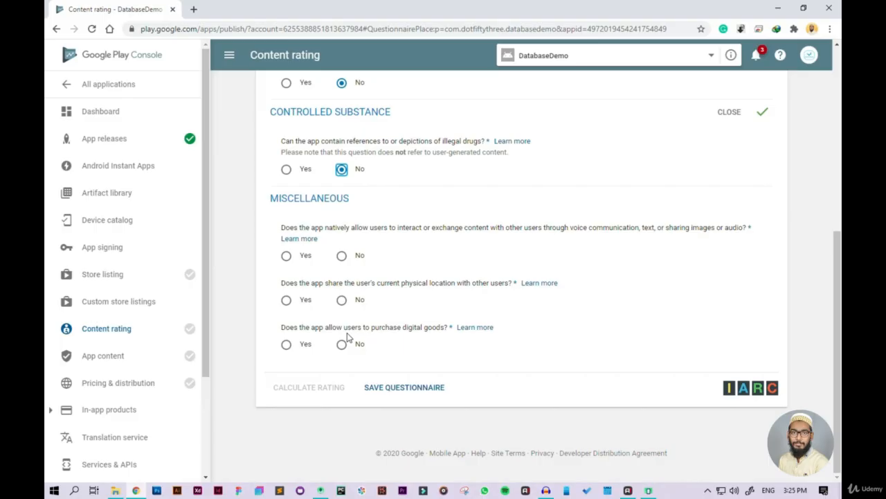
{"action": "left_click", "coordinate": [341, 259]}
{"action": "left_click", "coordinate": [342, 301]}
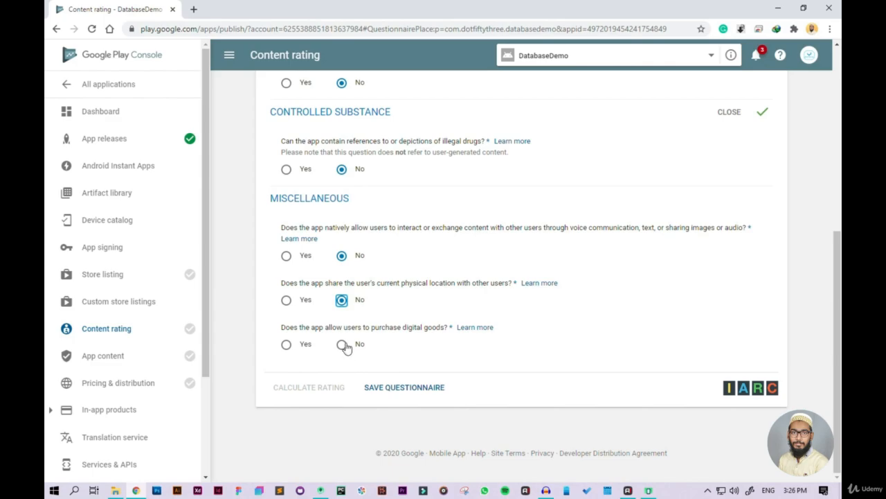
{"action": "left_click", "coordinate": [343, 344]}
{"action": "scroll", "coordinate": [392, 359], "scroll_direction": "up", "scroll_amount": 4}
{"action": "scroll", "coordinate": [392, 360], "scroll_direction": "down", "scroll_amount": 4}
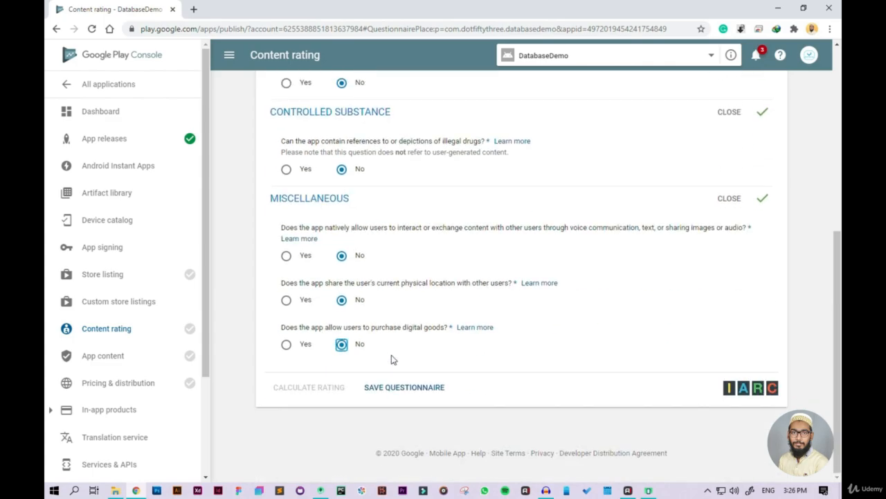
{"action": "scroll", "coordinate": [392, 359], "scroll_direction": "up", "scroll_amount": 5}
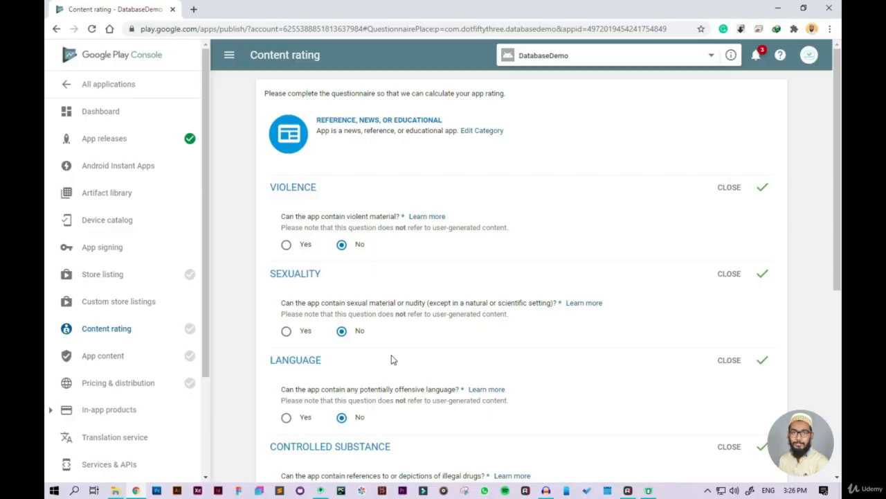
{"action": "scroll", "coordinate": [391, 359], "scroll_direction": "down", "scroll_amount": 3}
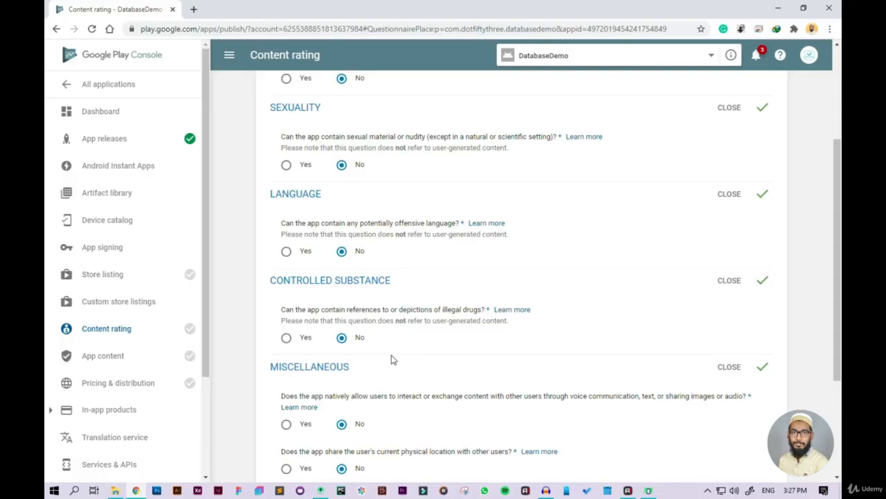
Step: Save the completed content rating questionnaire and calculate the app's rating
{"action": "scroll", "coordinate": [392, 360], "scroll_direction": "down", "scroll_amount": 3}
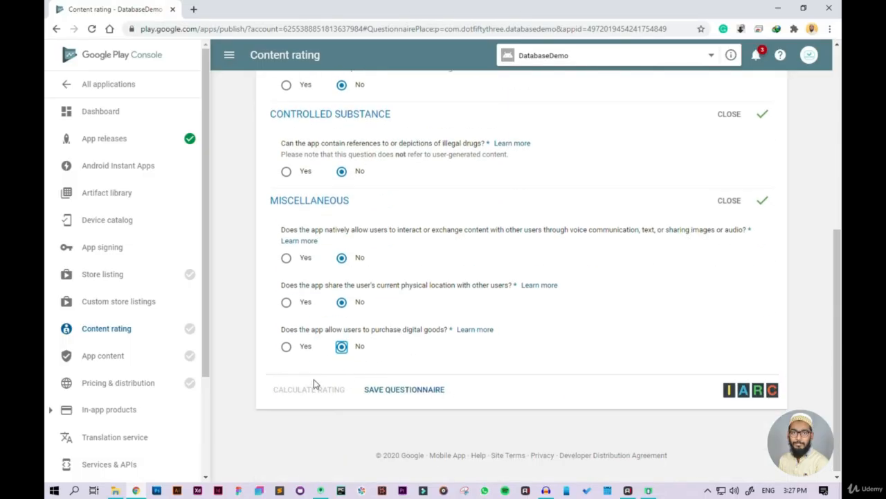
{"action": "left_click", "coordinate": [433, 392]}
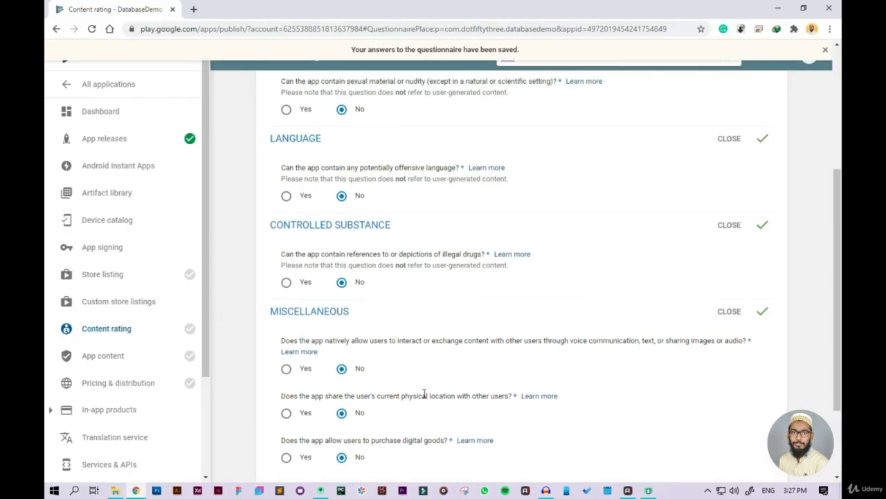
{"action": "left_click", "coordinate": [313, 390]}
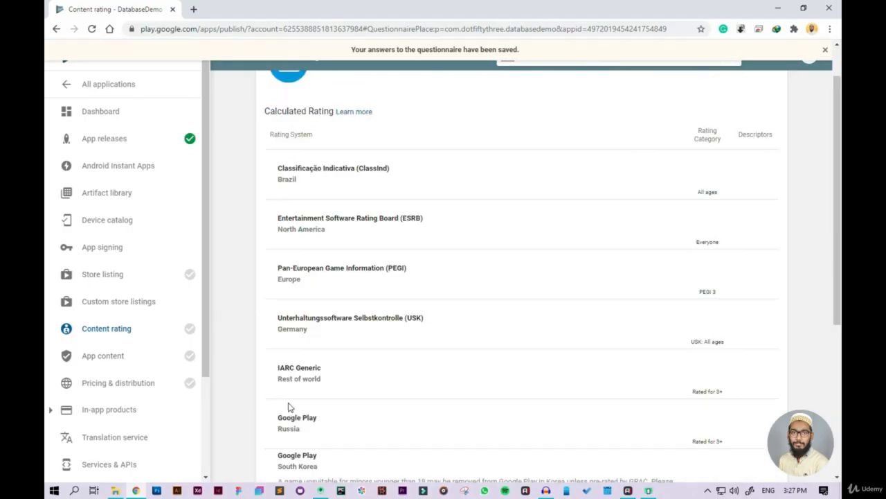
Step: Review the calculated ratings for each rating system and apply the rating to the app
{"action": "scroll", "coordinate": [287, 406], "scroll_direction": "down", "scroll_amount": 3}
{"action": "scroll", "coordinate": [370, 374], "scroll_direction": "up", "scroll_amount": 3}
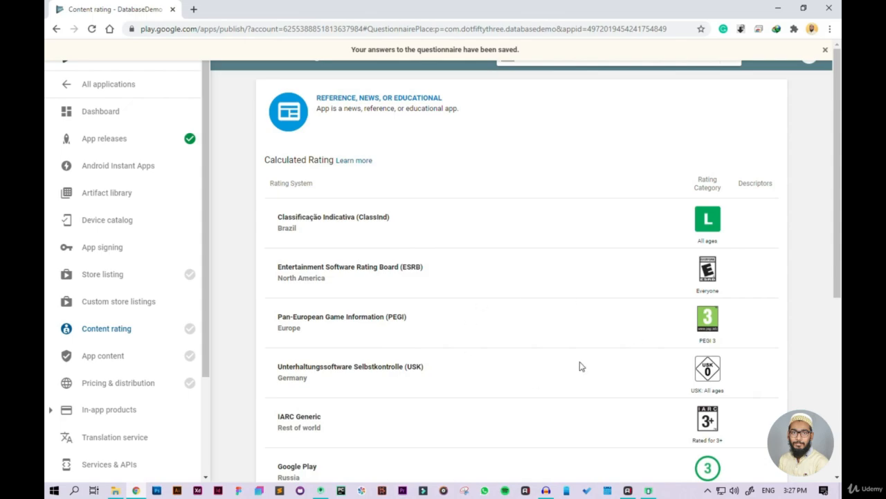
{"action": "scroll", "coordinate": [426, 327], "scroll_direction": "down", "scroll_amount": 2}
{"action": "scroll", "coordinate": [425, 328], "scroll_direction": "down", "scroll_amount": 3}
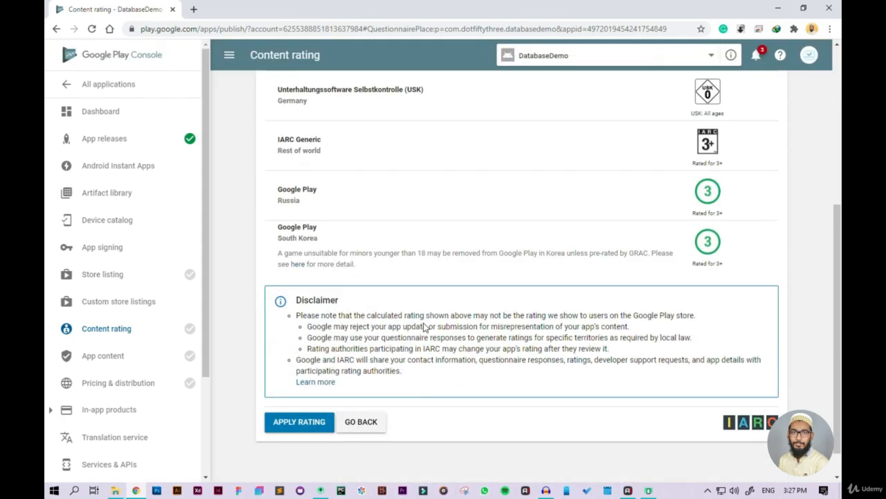
{"action": "left_click", "coordinate": [299, 424]}
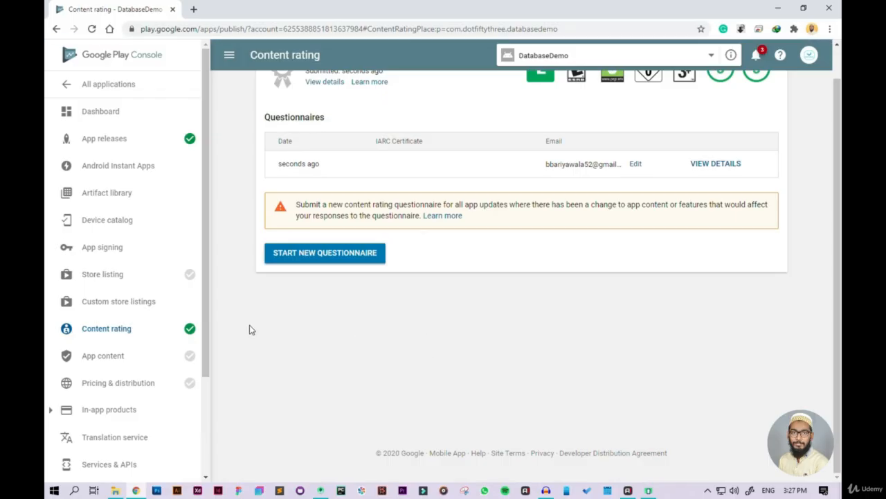
Step: Examine the App content page's to-do items: privacy policy, ads, app access, and target audience and content
{"action": "left_click", "coordinate": [113, 363]}
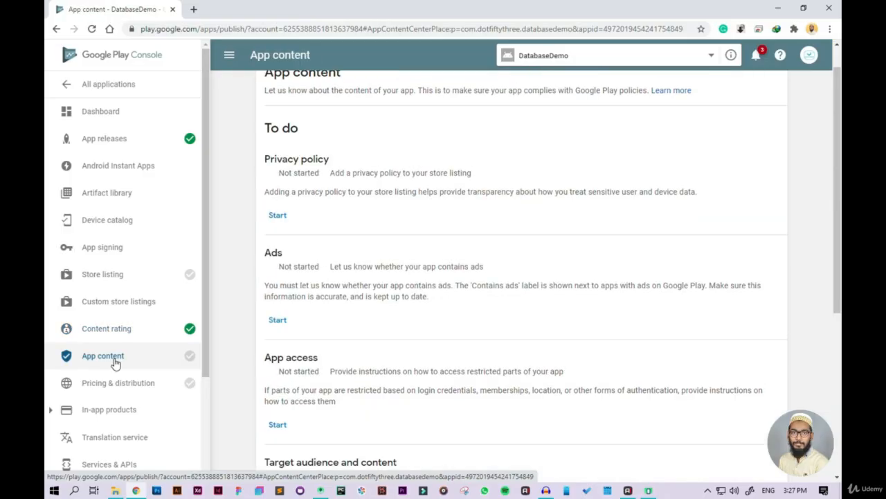
{"action": "scroll", "coordinate": [387, 322], "scroll_direction": "up", "scroll_amount": 1}
{"action": "scroll", "coordinate": [386, 322], "scroll_direction": "down", "scroll_amount": 5}
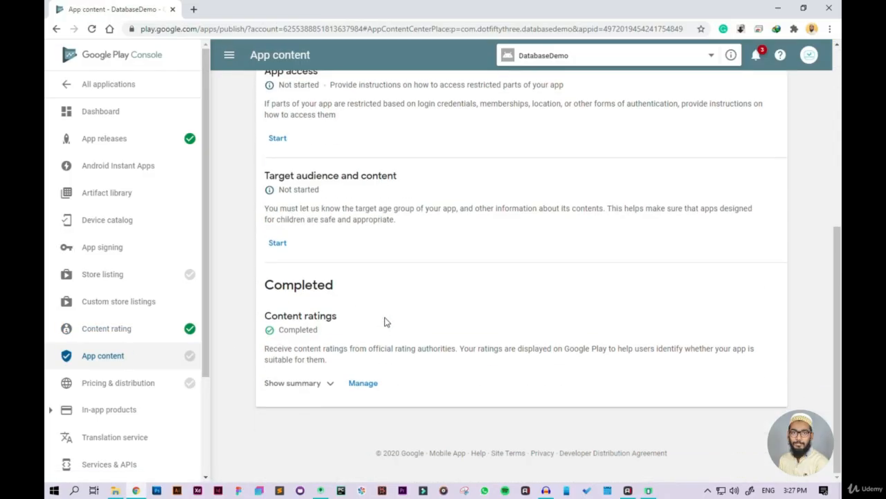
{"action": "scroll", "coordinate": [387, 322], "scroll_direction": "up", "scroll_amount": 4}
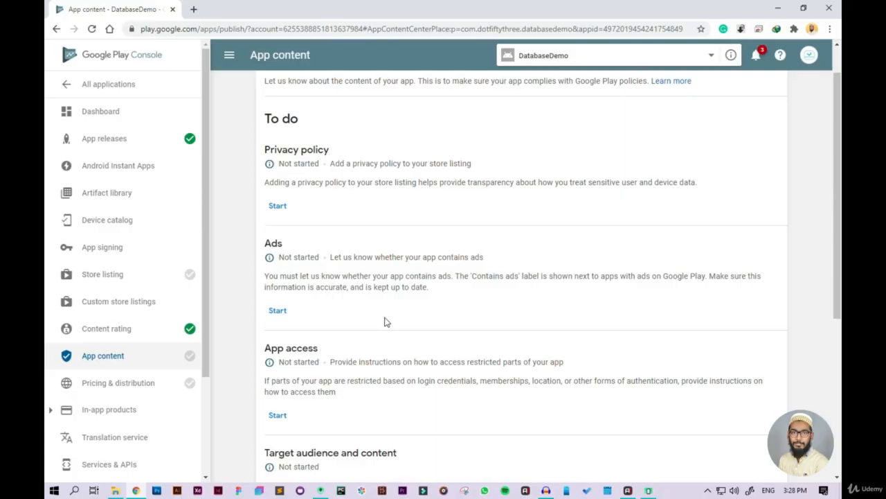
{"action": "scroll", "coordinate": [385, 322], "scroll_direction": "down", "scroll_amount": 4}
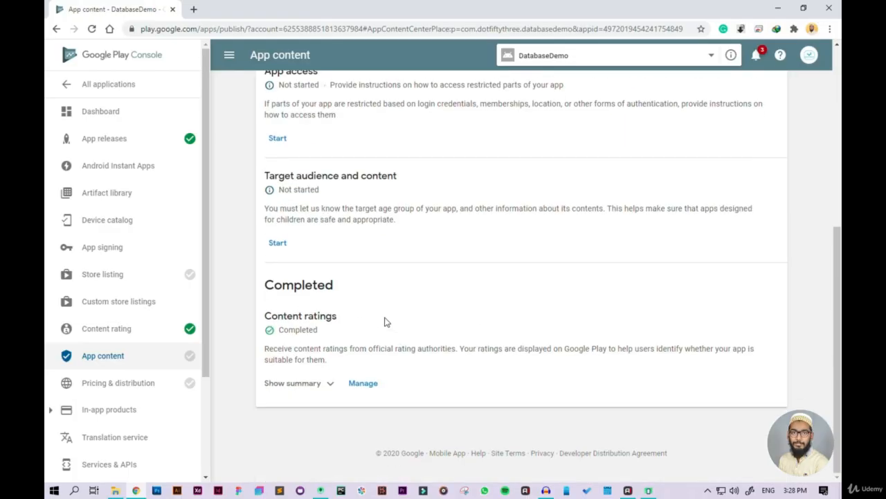
{"action": "scroll", "coordinate": [385, 322], "scroll_direction": "up", "scroll_amount": 2}
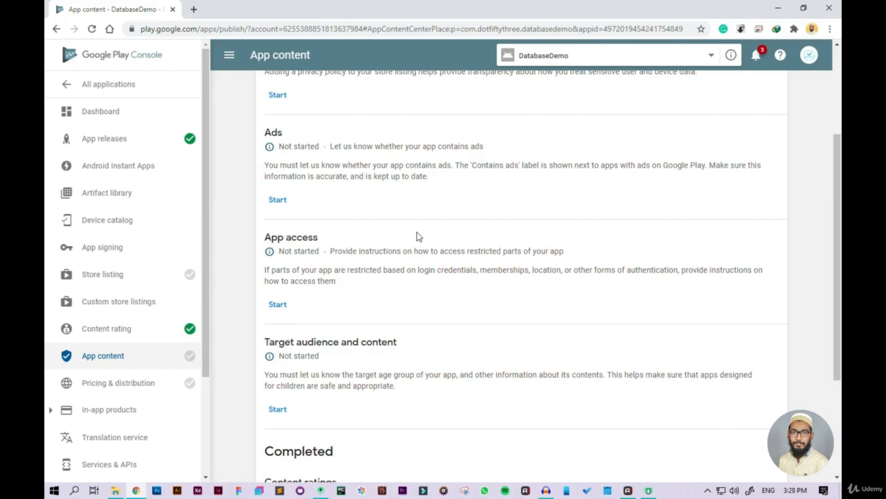
{"action": "scroll", "coordinate": [417, 237], "scroll_direction": "down", "scroll_amount": 1}
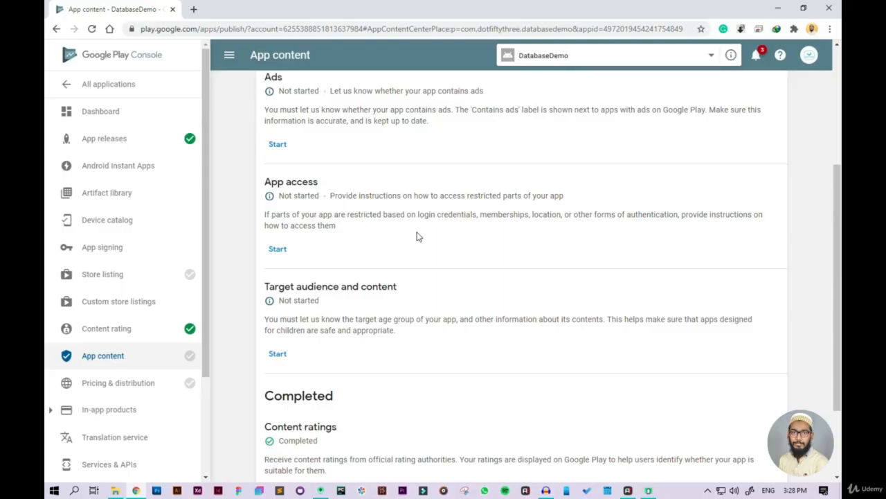
{"action": "scroll", "coordinate": [417, 237], "scroll_direction": "down", "scroll_amount": 1}
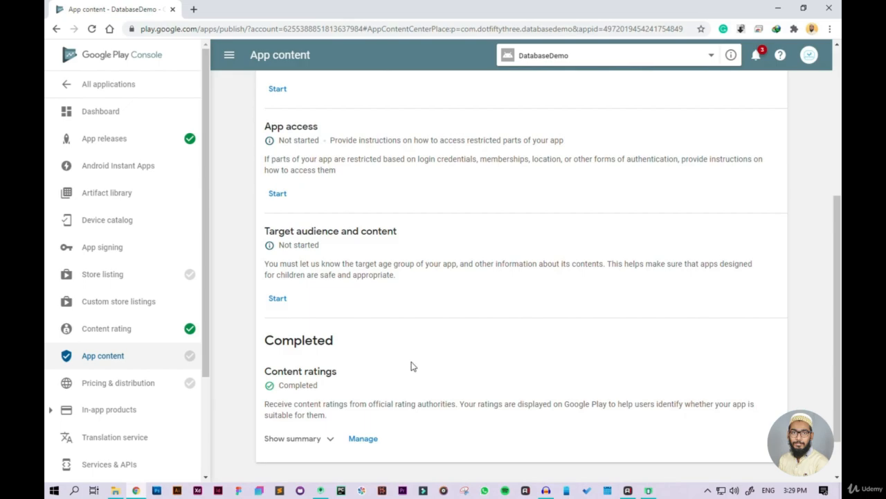
{"action": "scroll", "coordinate": [412, 366], "scroll_direction": "down", "scroll_amount": 2}
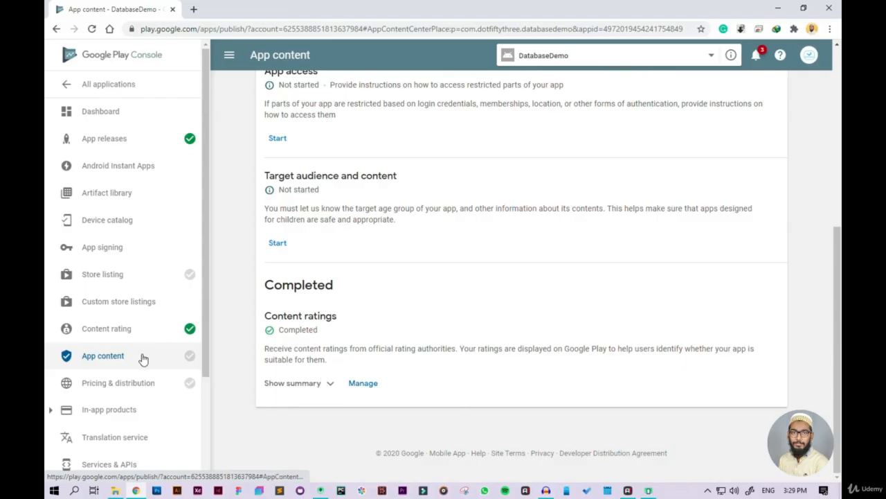
Step: Open the Pricing & distribution page and examine the price setting, app availability and country list
{"action": "left_click", "coordinate": [143, 383]}
{"action": "scroll", "coordinate": [144, 383], "scroll_direction": "down", "scroll_amount": 2}
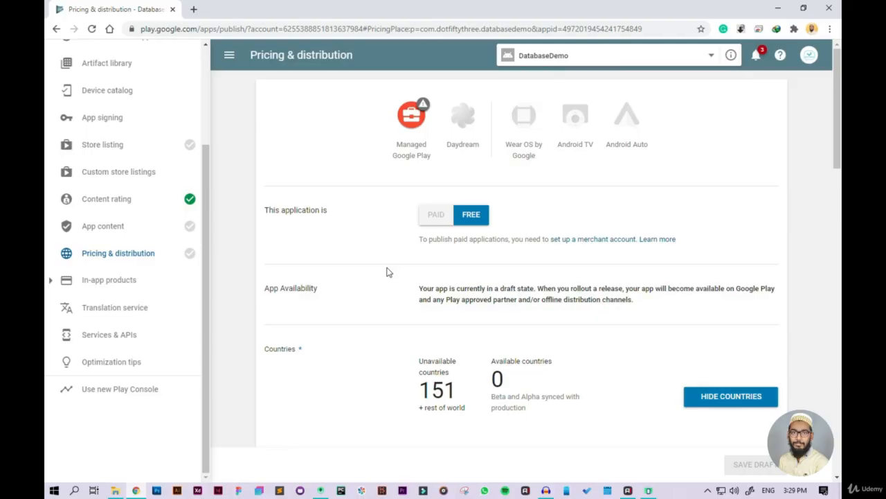
{"action": "scroll", "coordinate": [346, 291], "scroll_direction": "down", "scroll_amount": 2}
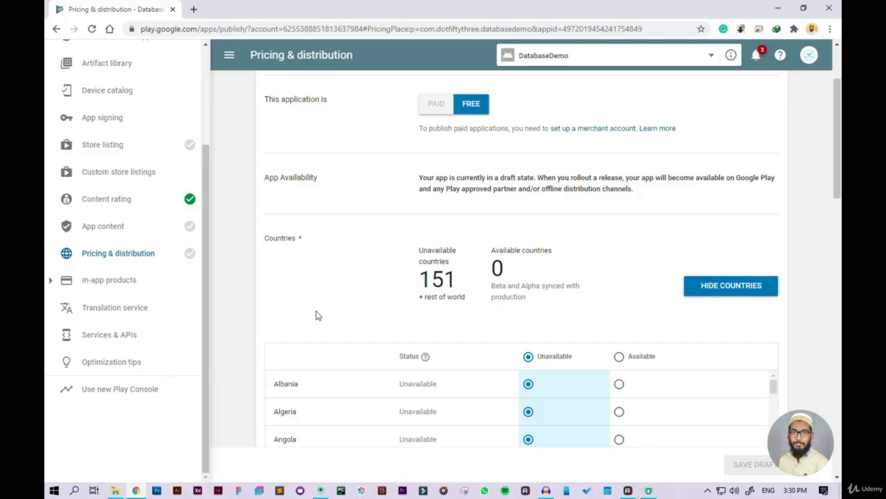
{"action": "scroll", "coordinate": [350, 287], "scroll_direction": "down", "scroll_amount": 3}
{"action": "scroll", "coordinate": [425, 287], "scroll_direction": "up", "scroll_amount": 3}
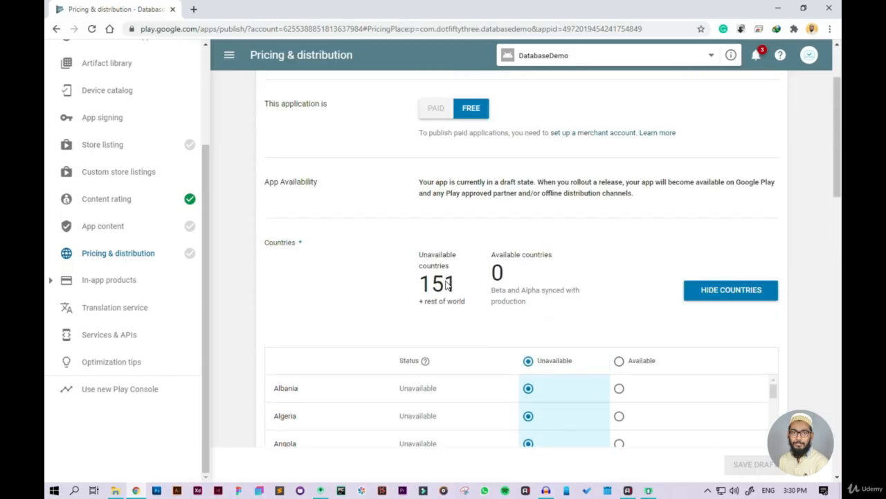
{"action": "scroll", "coordinate": [689, 362], "scroll_direction": "up", "scroll_amount": 1}
{"action": "scroll", "coordinate": [572, 376], "scroll_direction": "down", "scroll_amount": 2}
{"action": "scroll", "coordinate": [604, 378], "scroll_direction": "down", "scroll_amount": 2}
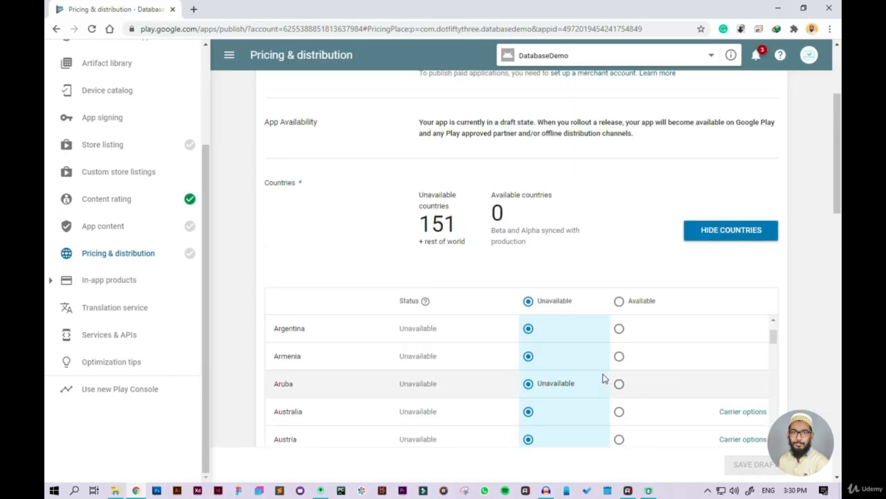
{"action": "scroll", "coordinate": [603, 377], "scroll_direction": "down", "scroll_amount": 1}
{"action": "scroll", "coordinate": [539, 255], "scroll_direction": "down", "scroll_amount": 3}
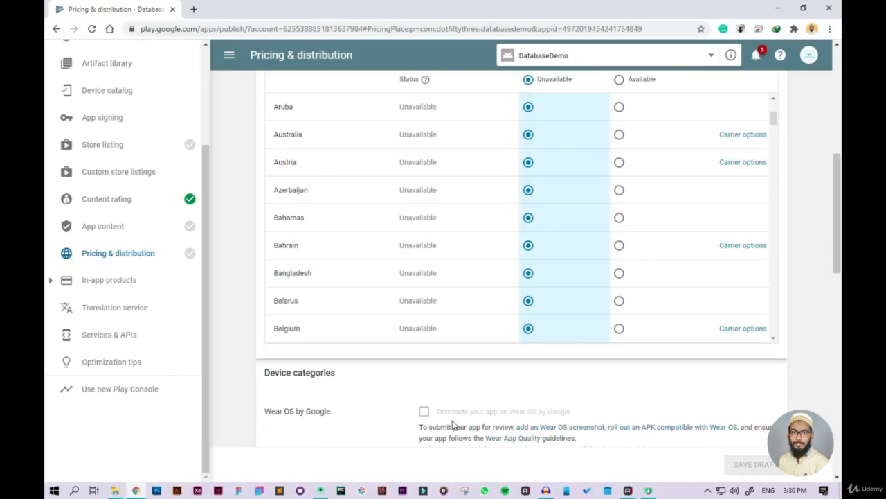
Step: Set the distribution status to Available for all countries at once and check the country list
{"action": "scroll", "coordinate": [455, 423], "scroll_direction": "up", "scroll_amount": 2}
{"action": "scroll", "coordinate": [463, 419], "scroll_direction": "down", "scroll_amount": 1}
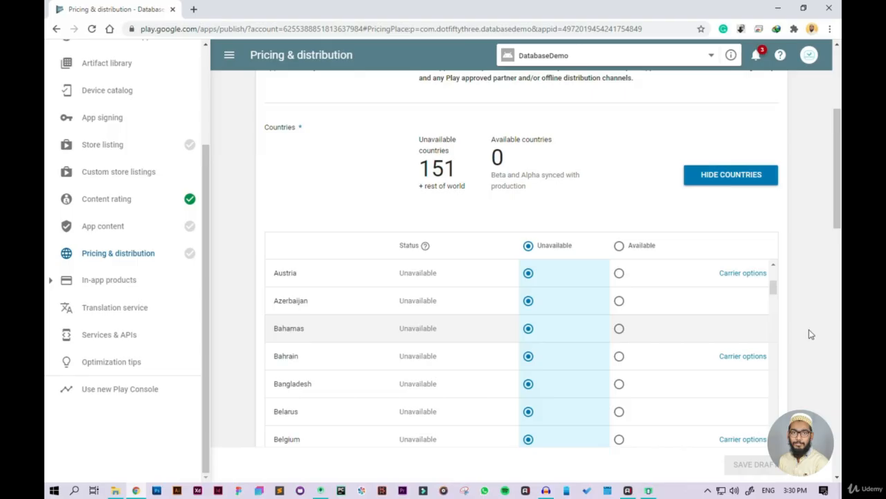
{"action": "scroll", "coordinate": [809, 334], "scroll_direction": "down", "scroll_amount": 2}
{"action": "scroll", "coordinate": [642, 309], "scroll_direction": "up", "scroll_amount": 3}
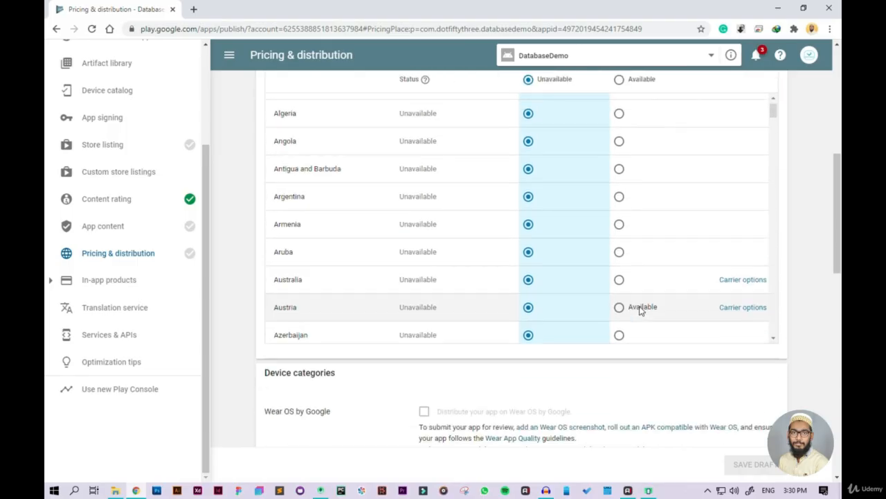
{"action": "scroll", "coordinate": [641, 311], "scroll_direction": "down", "scroll_amount": 8}
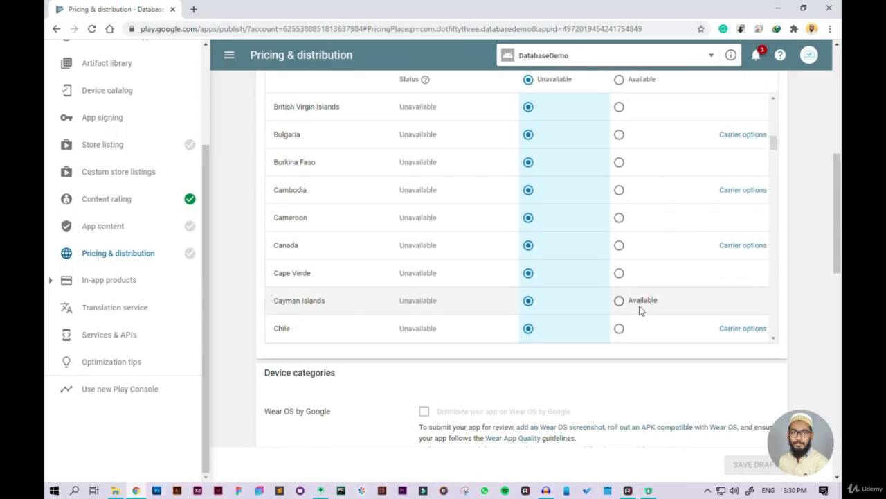
{"action": "scroll", "coordinate": [640, 312], "scroll_direction": "down", "scroll_amount": 1}
{"action": "scroll", "coordinate": [643, 337], "scroll_direction": "up", "scroll_amount": 3}
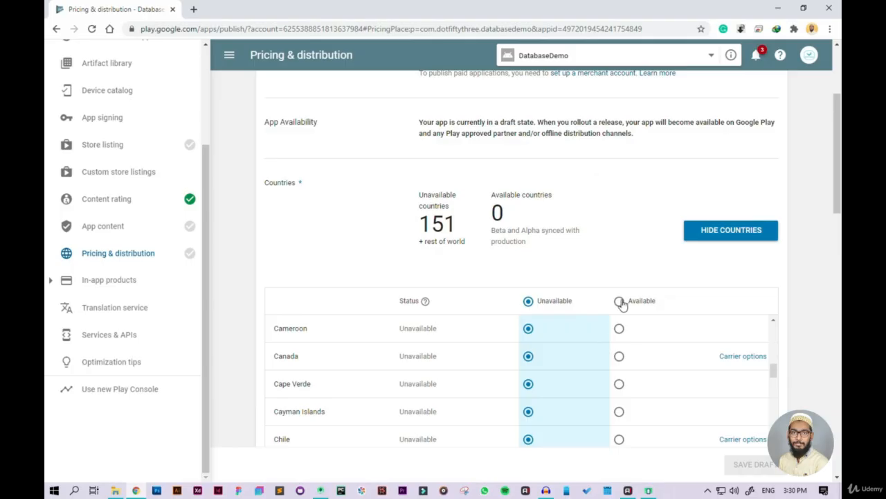
{"action": "left_click", "coordinate": [619, 301]}
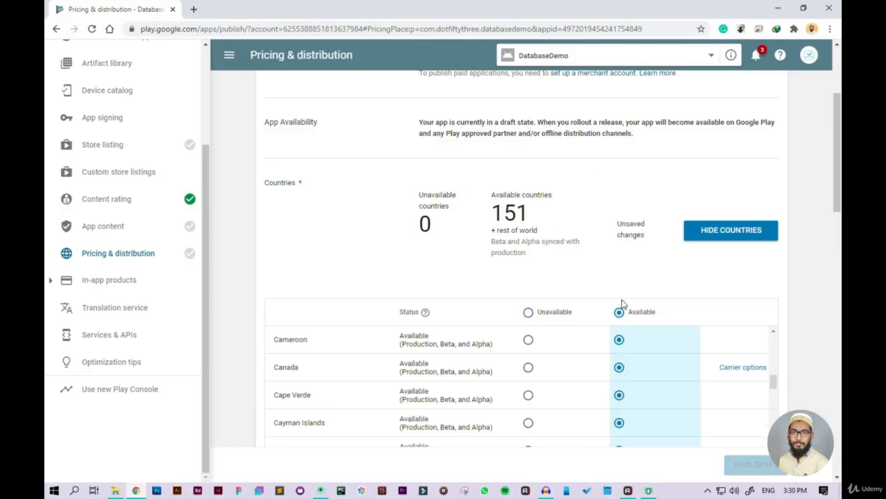
{"action": "scroll", "coordinate": [620, 308], "scroll_direction": "down", "scroll_amount": 3}
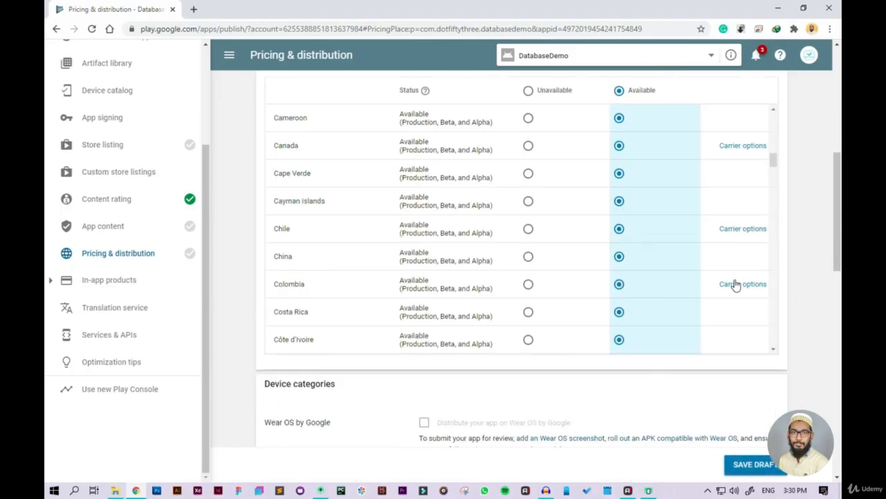
{"action": "scroll", "coordinate": [688, 282], "scroll_direction": "down", "scroll_amount": 10}
{"action": "scroll", "coordinate": [688, 281], "scroll_direction": "down", "scroll_amount": 8}
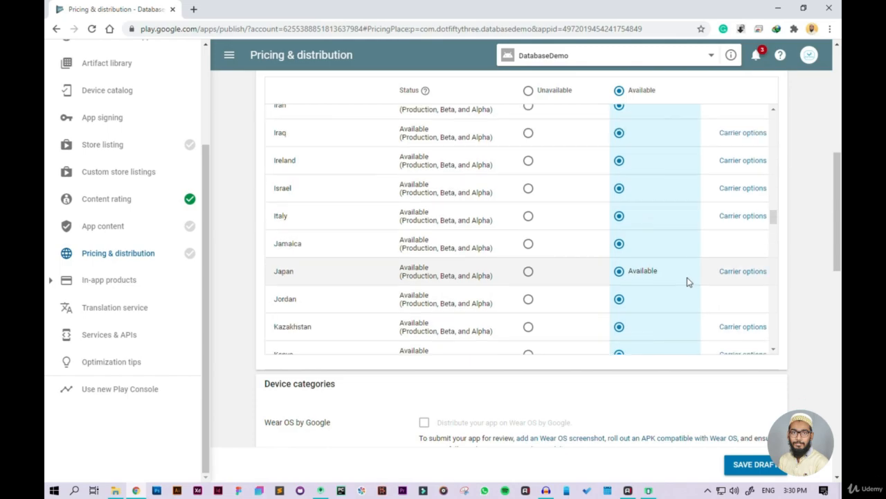
{"action": "scroll", "coordinate": [687, 333], "scroll_direction": "down", "scroll_amount": 3}
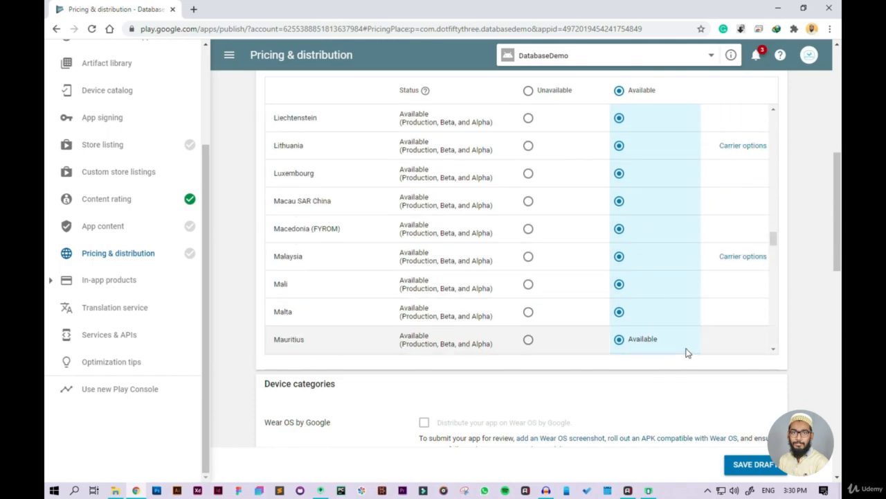
Step: Accept the Content guidelines and US export laws declarations in the Consent section
{"action": "scroll", "coordinate": [725, 378], "scroll_direction": "down", "scroll_amount": 1}
{"action": "scroll", "coordinate": [725, 377], "scroll_direction": "down", "scroll_amount": 5}
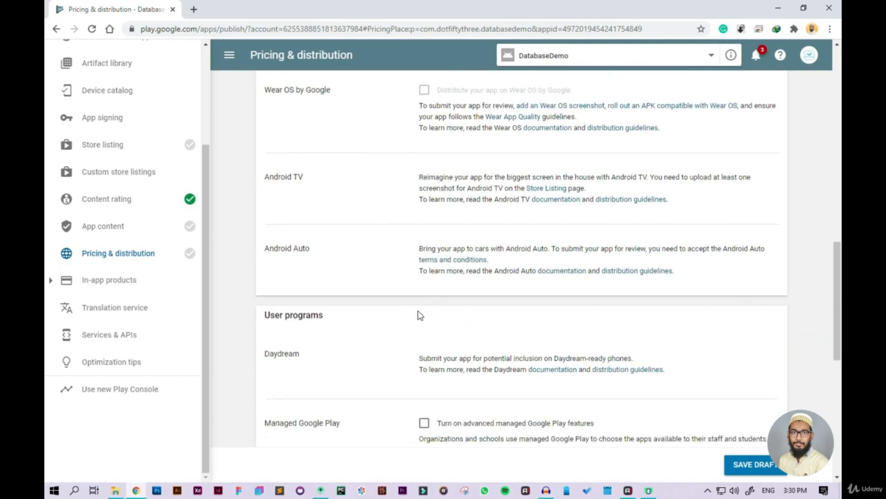
{"action": "scroll", "coordinate": [418, 315], "scroll_direction": "down", "scroll_amount": 4}
{"action": "scroll", "coordinate": [418, 315], "scroll_direction": "down", "scroll_amount": 3}
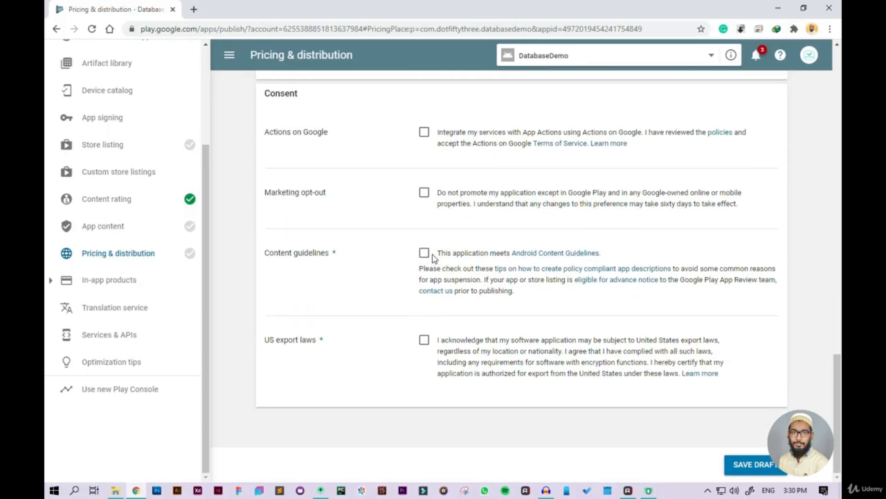
{"action": "left_click", "coordinate": [424, 253]}
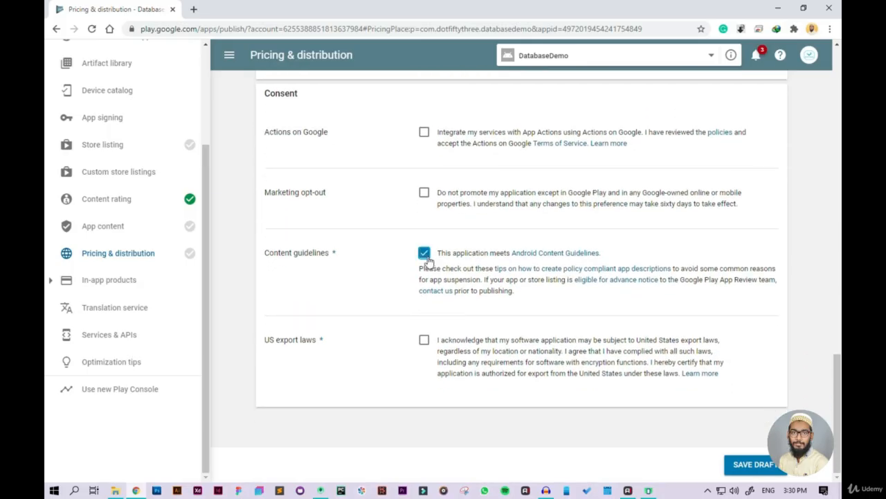
{"action": "left_click", "coordinate": [424, 341]}
Step: Review the device categories, user programs and consent choices, and save the pricing and distribution settings as a draft
{"action": "scroll", "coordinate": [649, 409], "scroll_direction": "up", "scroll_amount": 1}
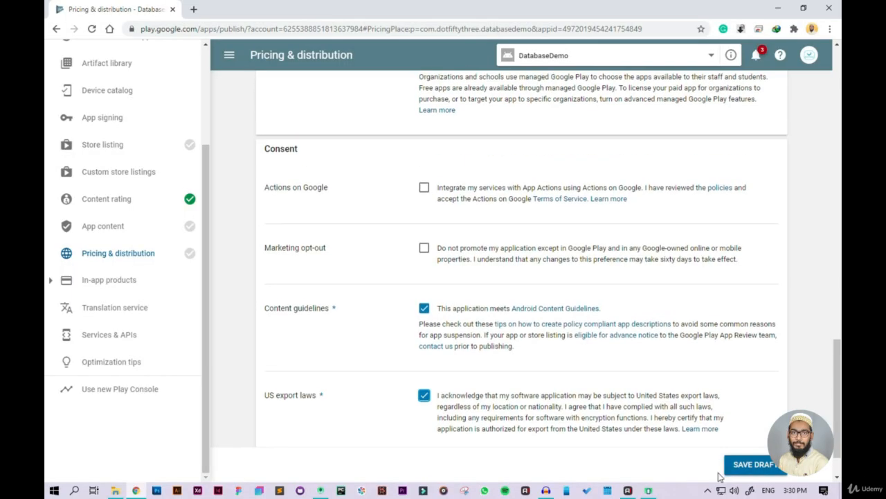
{"action": "scroll", "coordinate": [674, 380], "scroll_direction": "up", "scroll_amount": 1}
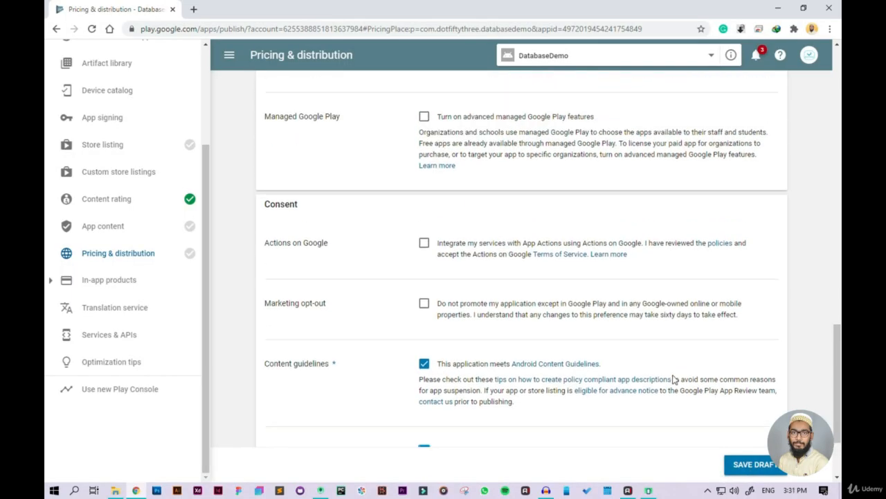
{"action": "scroll", "coordinate": [674, 379], "scroll_direction": "up", "scroll_amount": 6}
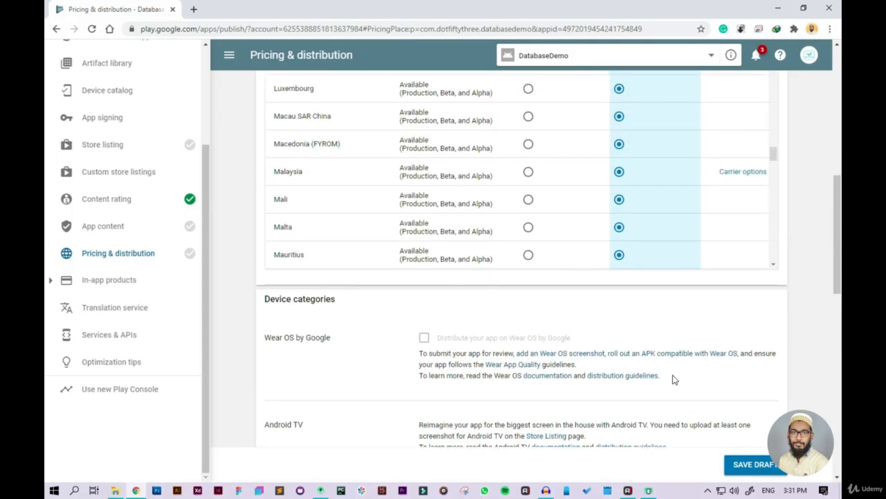
{"action": "scroll", "coordinate": [674, 380], "scroll_direction": "down", "scroll_amount": 3}
{"action": "scroll", "coordinate": [674, 379], "scroll_direction": "down", "scroll_amount": 1}
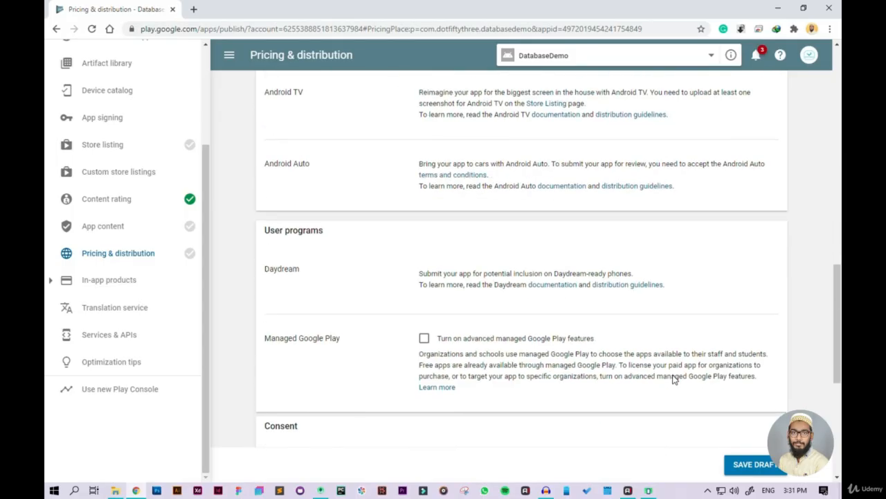
{"action": "scroll", "coordinate": [674, 380], "scroll_direction": "down", "scroll_amount": 5}
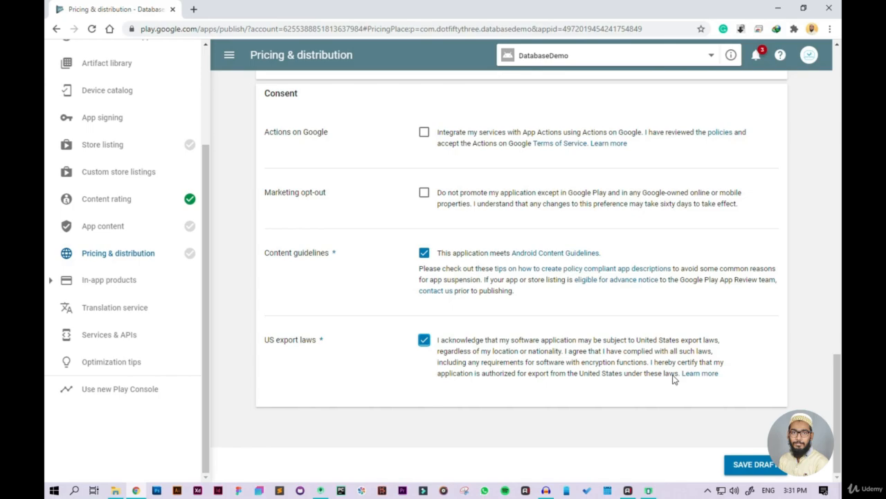
{"action": "left_click", "coordinate": [752, 465]}
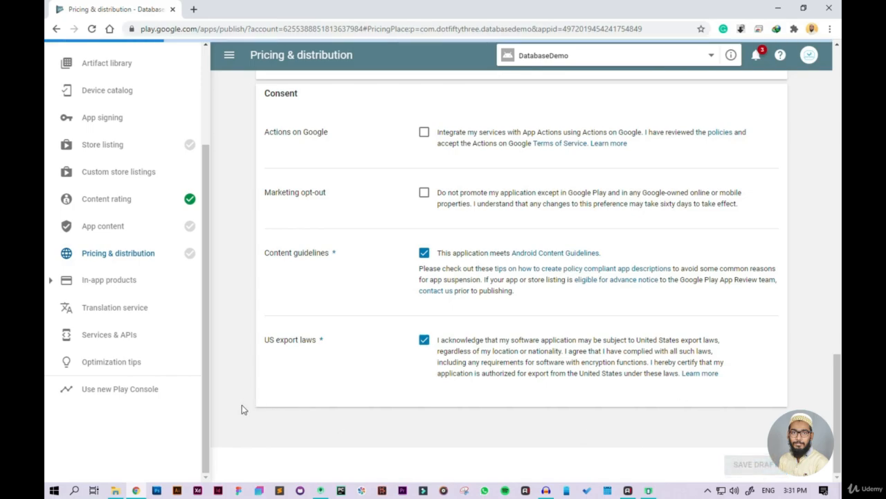
Step: Check the saved country availability on the Pricing & distribution page and open the App releases overview
{"action": "scroll", "coordinate": [494, 322], "scroll_direction": "up", "scroll_amount": 10}
{"action": "scroll", "coordinate": [495, 322], "scroll_direction": "up", "scroll_amount": 5}
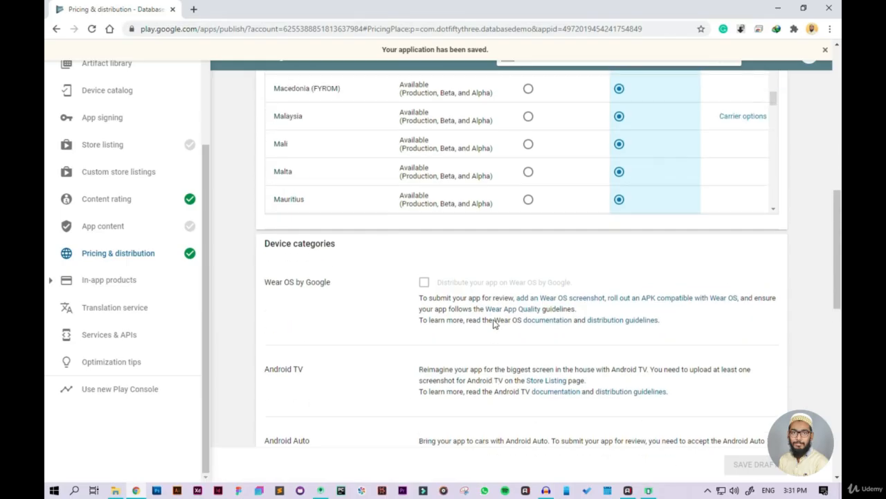
{"action": "scroll", "coordinate": [47, 277], "scroll_direction": "up", "scroll_amount": 5}
{"action": "scroll", "coordinate": [47, 277], "scroll_direction": "up", "scroll_amount": 1}
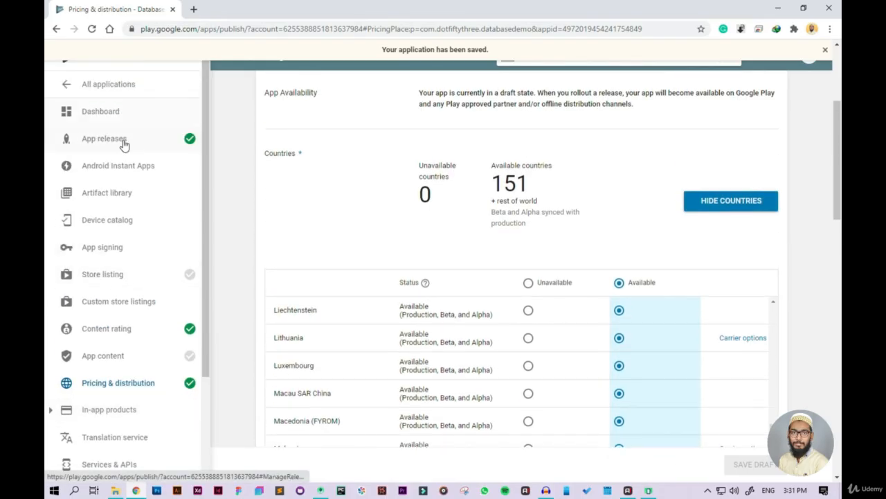
{"action": "left_click", "coordinate": [124, 142]}
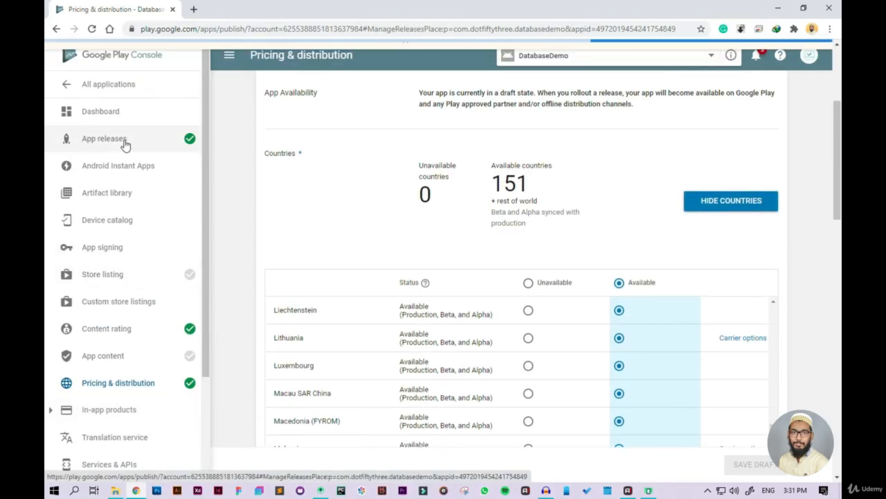
{"action": "scroll", "coordinate": [757, 384], "scroll_direction": "down", "scroll_amount": 10}
{"action": "scroll", "coordinate": [745, 374], "scroll_direction": "up", "scroll_amount": 5}
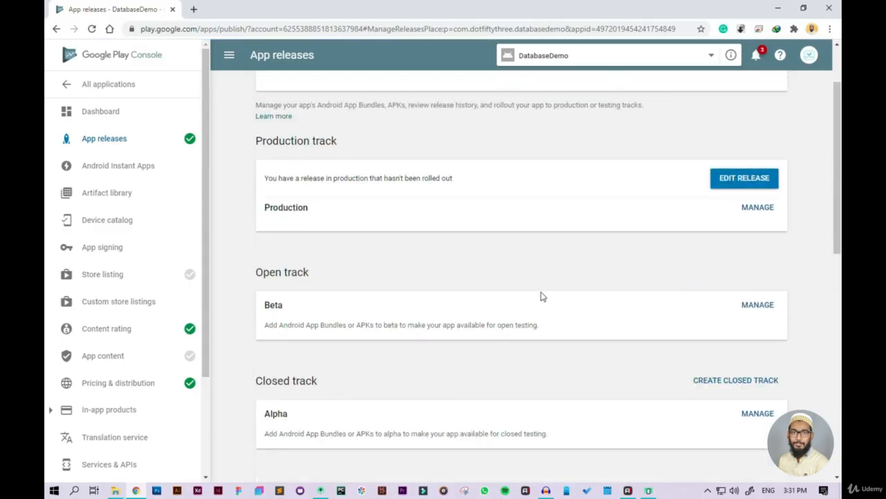
Step: Open the pending production release for editing and submit it to the Review and rollout stage
{"action": "left_click", "coordinate": [745, 180]}
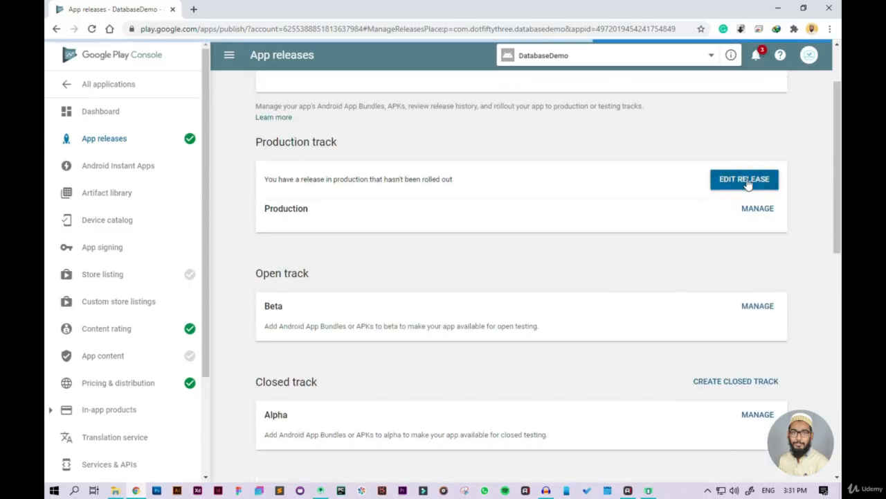
{"action": "scroll", "coordinate": [742, 325], "scroll_direction": "down", "scroll_amount": 3}
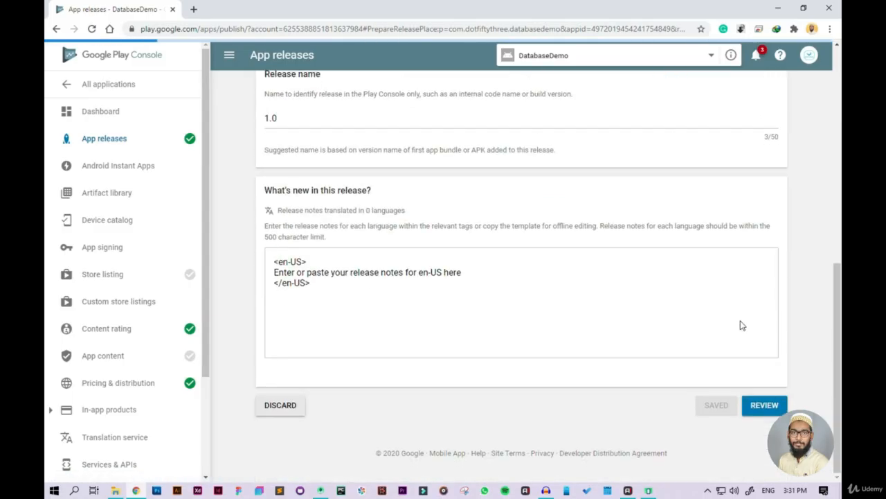
{"action": "left_click", "coordinate": [769, 405]}
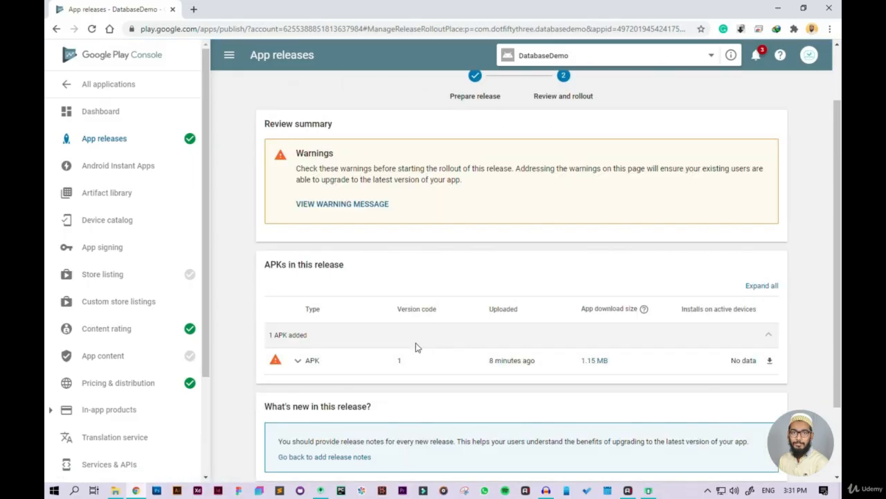
Step: Examine the production rollout's review summary, included APK, release notes section, rollout option and outstanding App content tasks
{"action": "scroll", "coordinate": [415, 347], "scroll_direction": "down", "scroll_amount": 2}
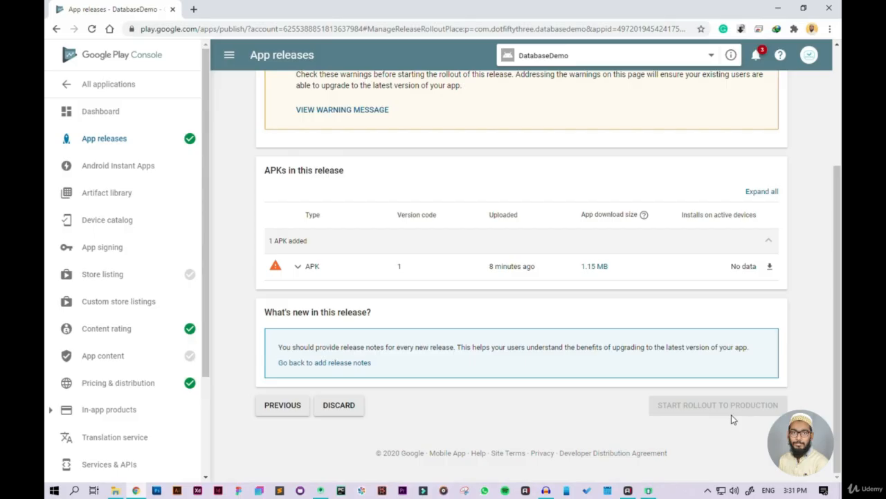
{"action": "scroll", "coordinate": [400, 316], "scroll_direction": "up", "scroll_amount": 3}
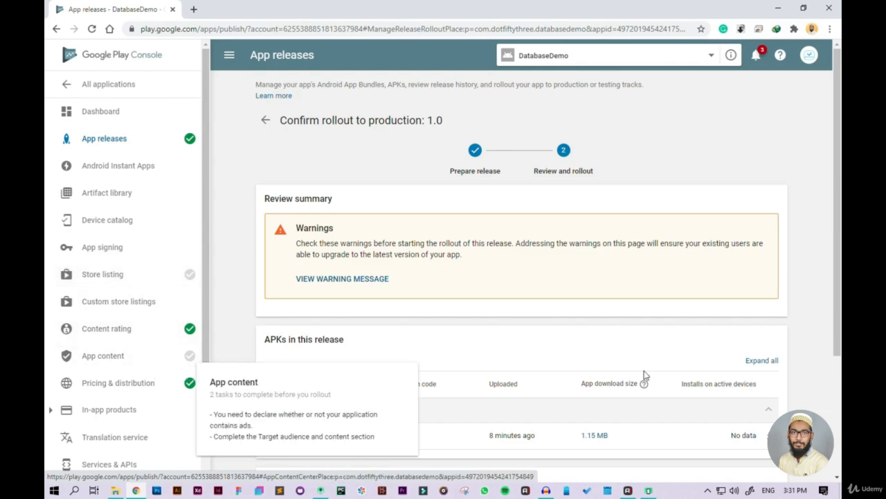
{"action": "scroll", "coordinate": [594, 348], "scroll_direction": "down", "scroll_amount": 3}
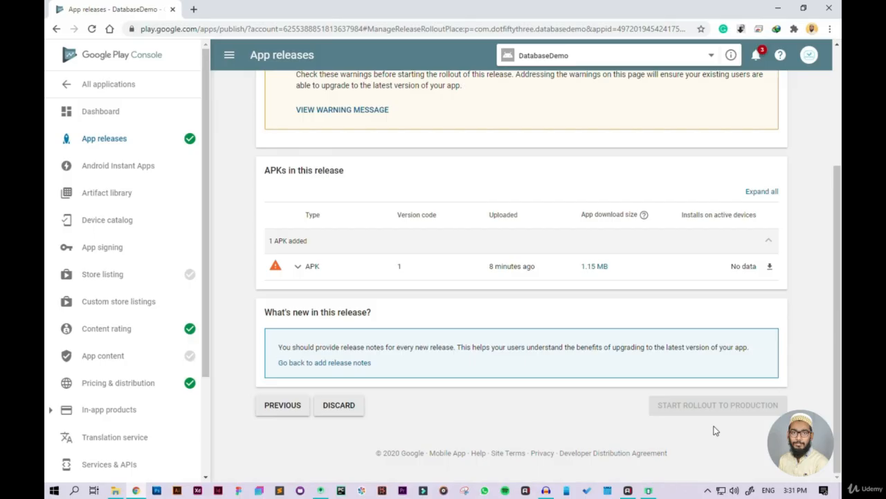
{"action": "scroll", "coordinate": [716, 431], "scroll_direction": "up", "scroll_amount": 3}
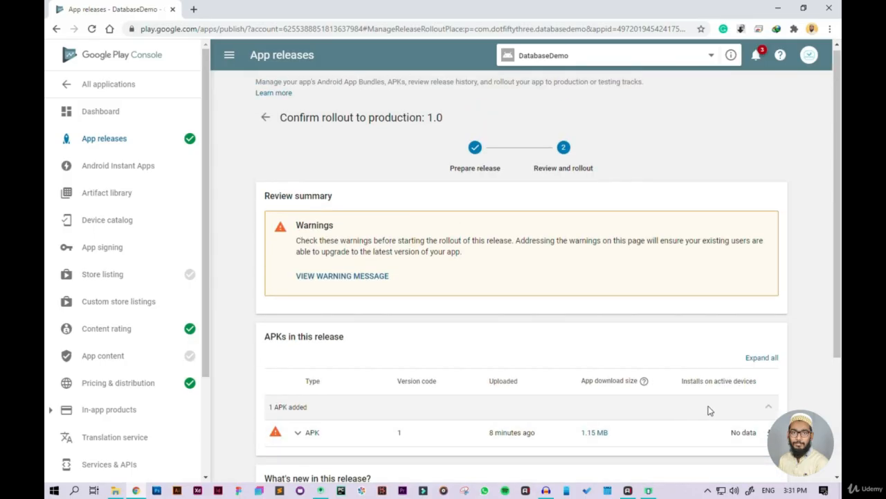
{"action": "scroll", "coordinate": [447, 297], "scroll_direction": "down", "scroll_amount": 3}
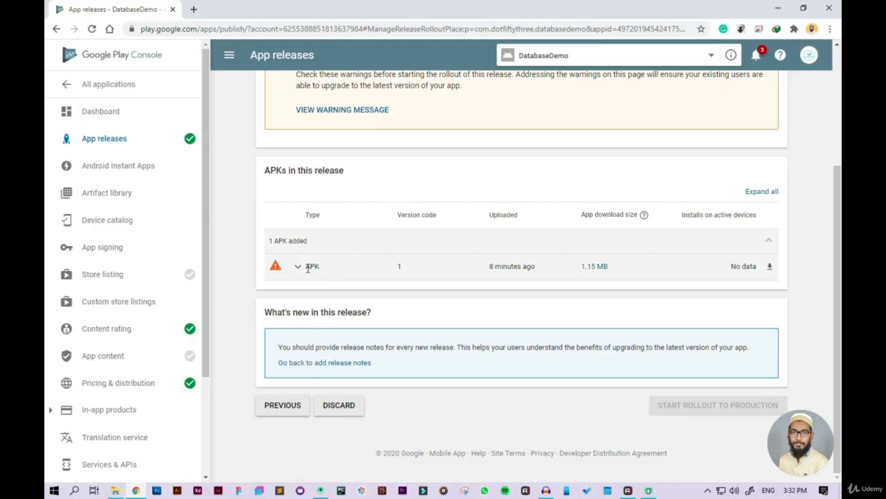
Step: Read the warning details for the APK in this release, close them, and recheck the rollout page
{"action": "left_click", "coordinate": [275, 267]}
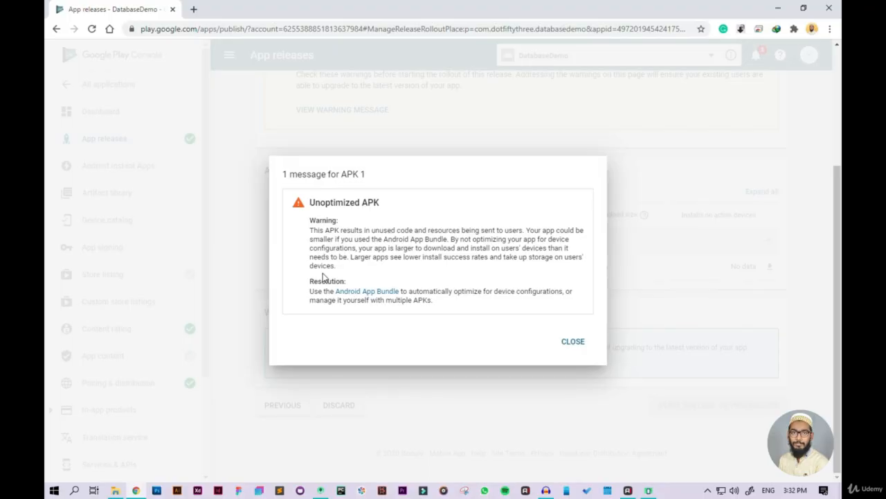
{"action": "left_click", "coordinate": [572, 342]}
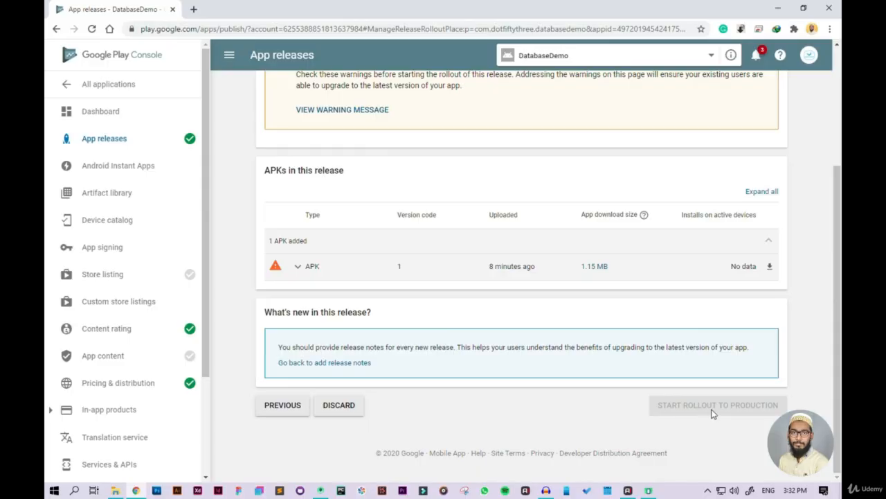
{"action": "scroll", "coordinate": [714, 413], "scroll_direction": "up", "scroll_amount": 3}
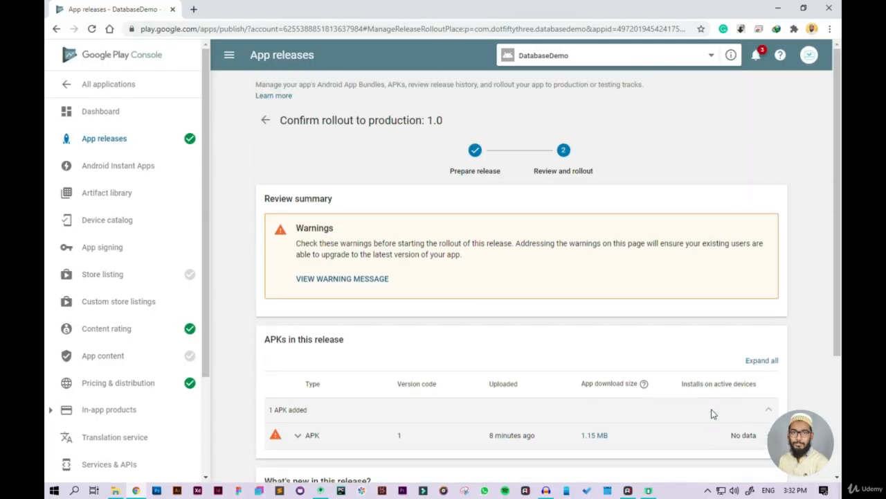
{"action": "scroll", "coordinate": [713, 413], "scroll_direction": "down", "scroll_amount": 3}
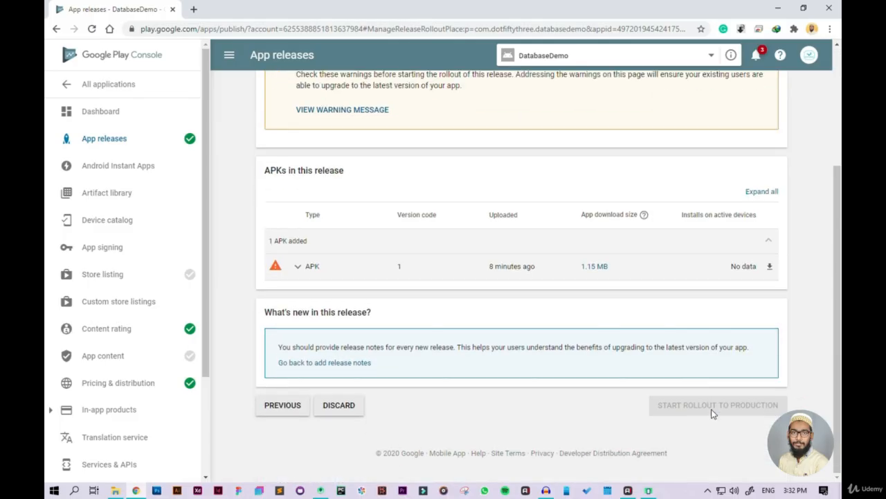